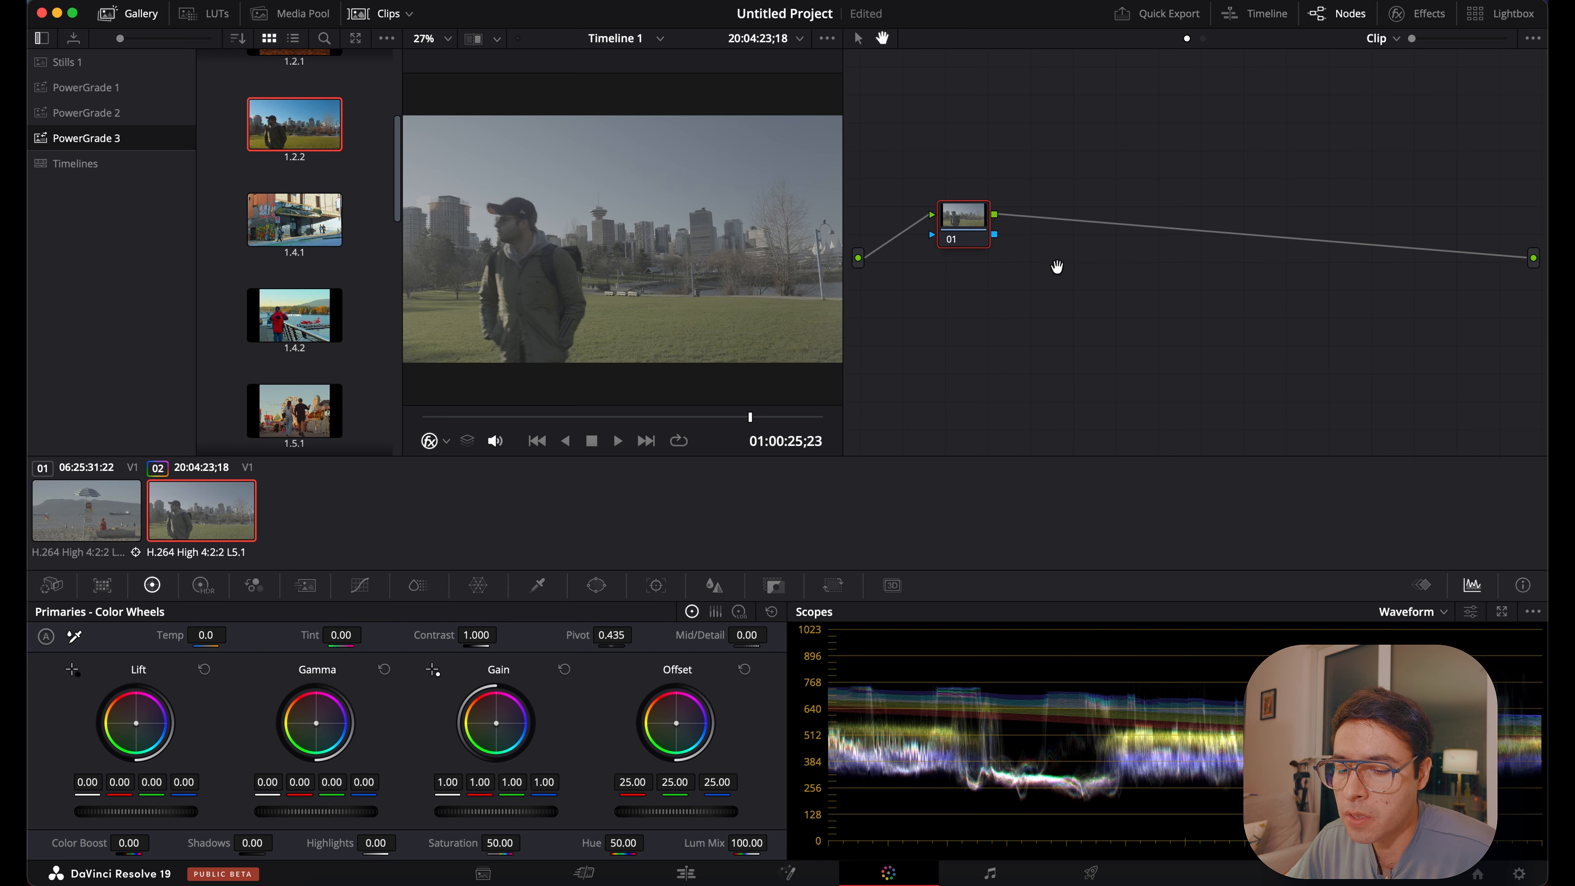
Add six serial nodes after node 01 so the clip's node graph holds a chain of seven nodes.
left_click(965, 229)
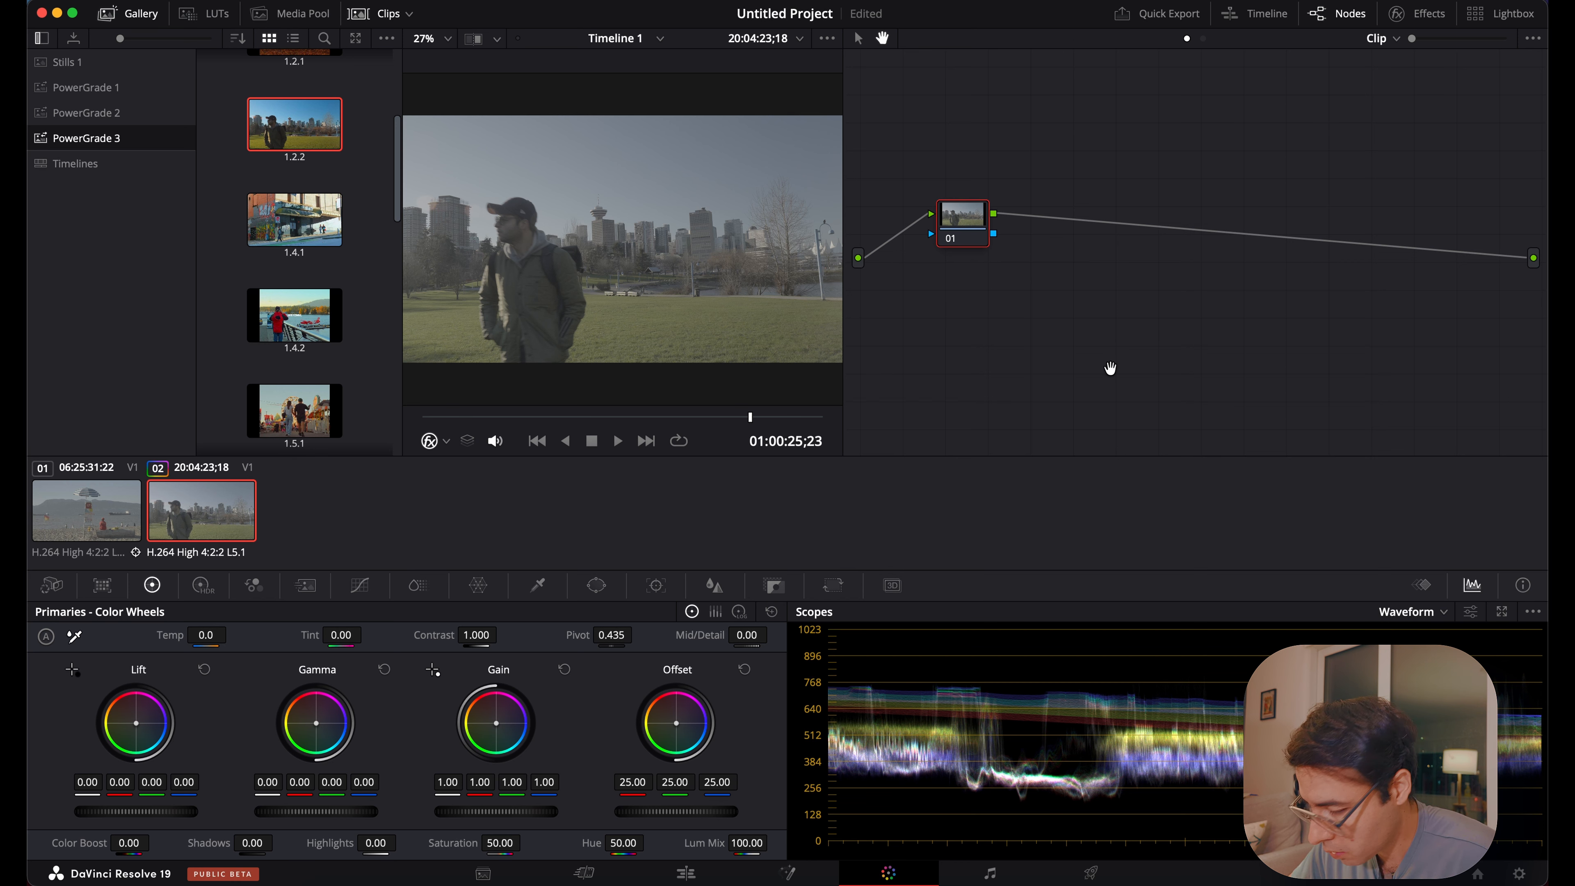
key("alt+s")
key("alt+s")
key("alt+s")
key("alt+s")
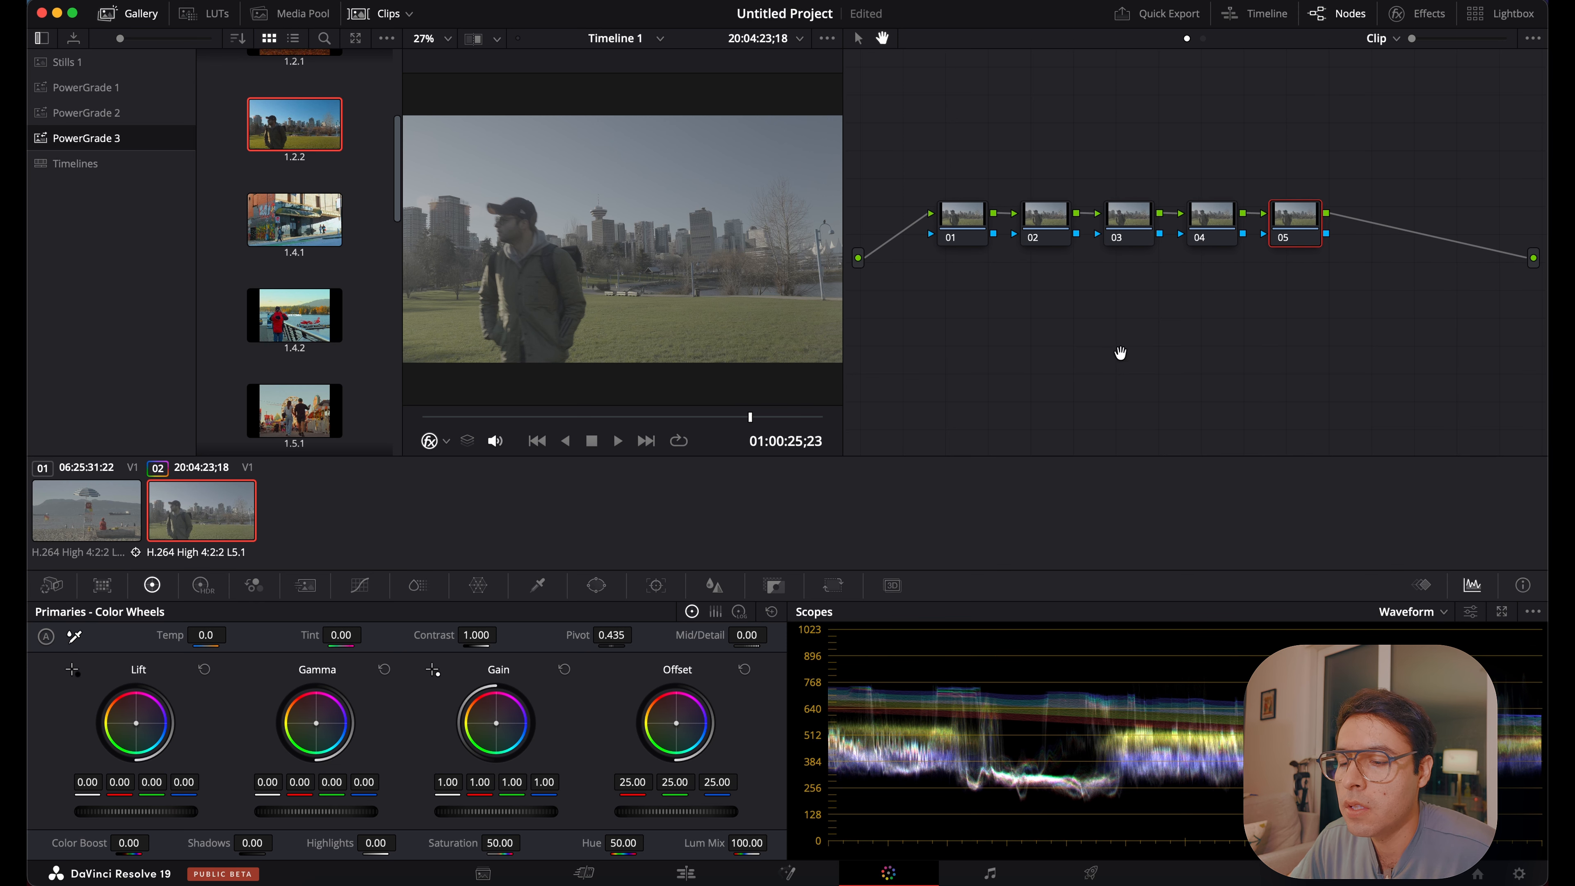
key("alt+s")
key("alt+s")
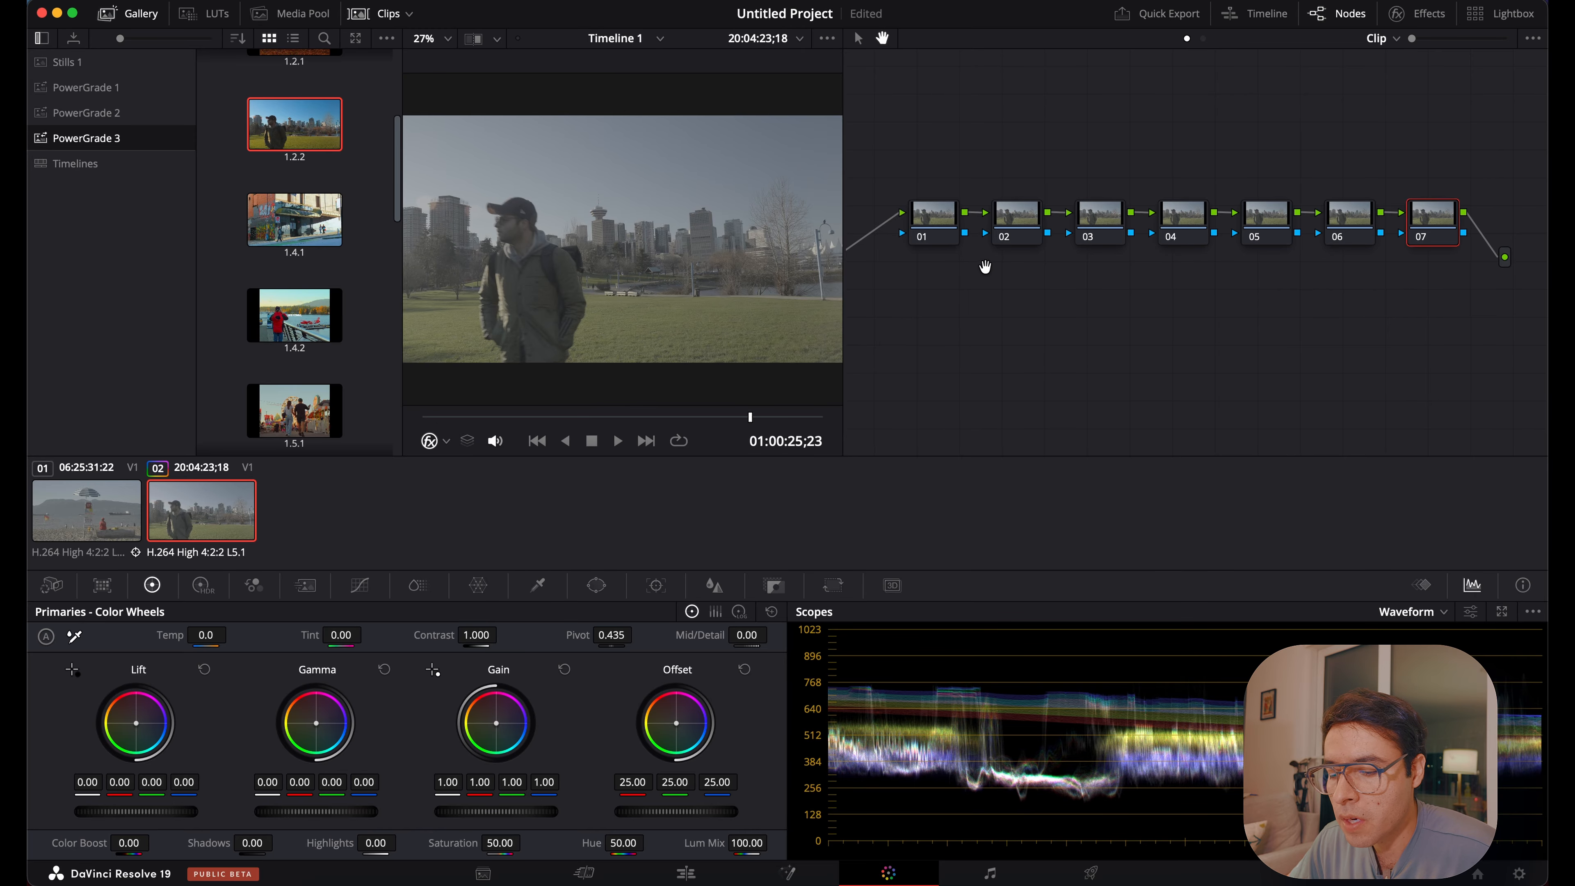
Label node 01 "CST IN" and apply the Color Space Transform effect to it.
left_click(933, 227)
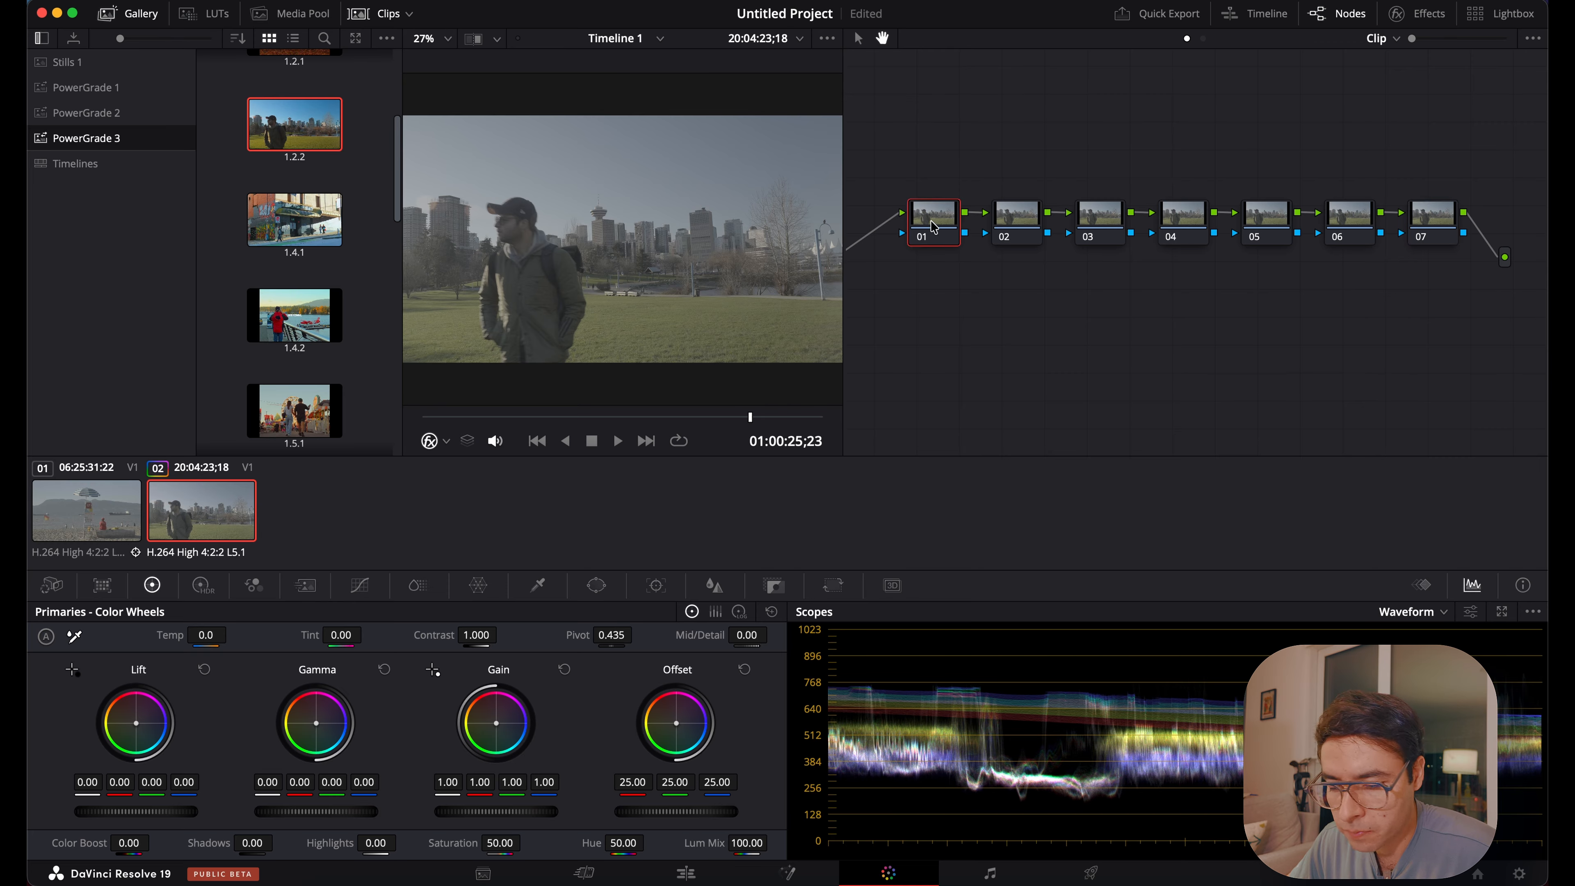
right_click(933, 227)
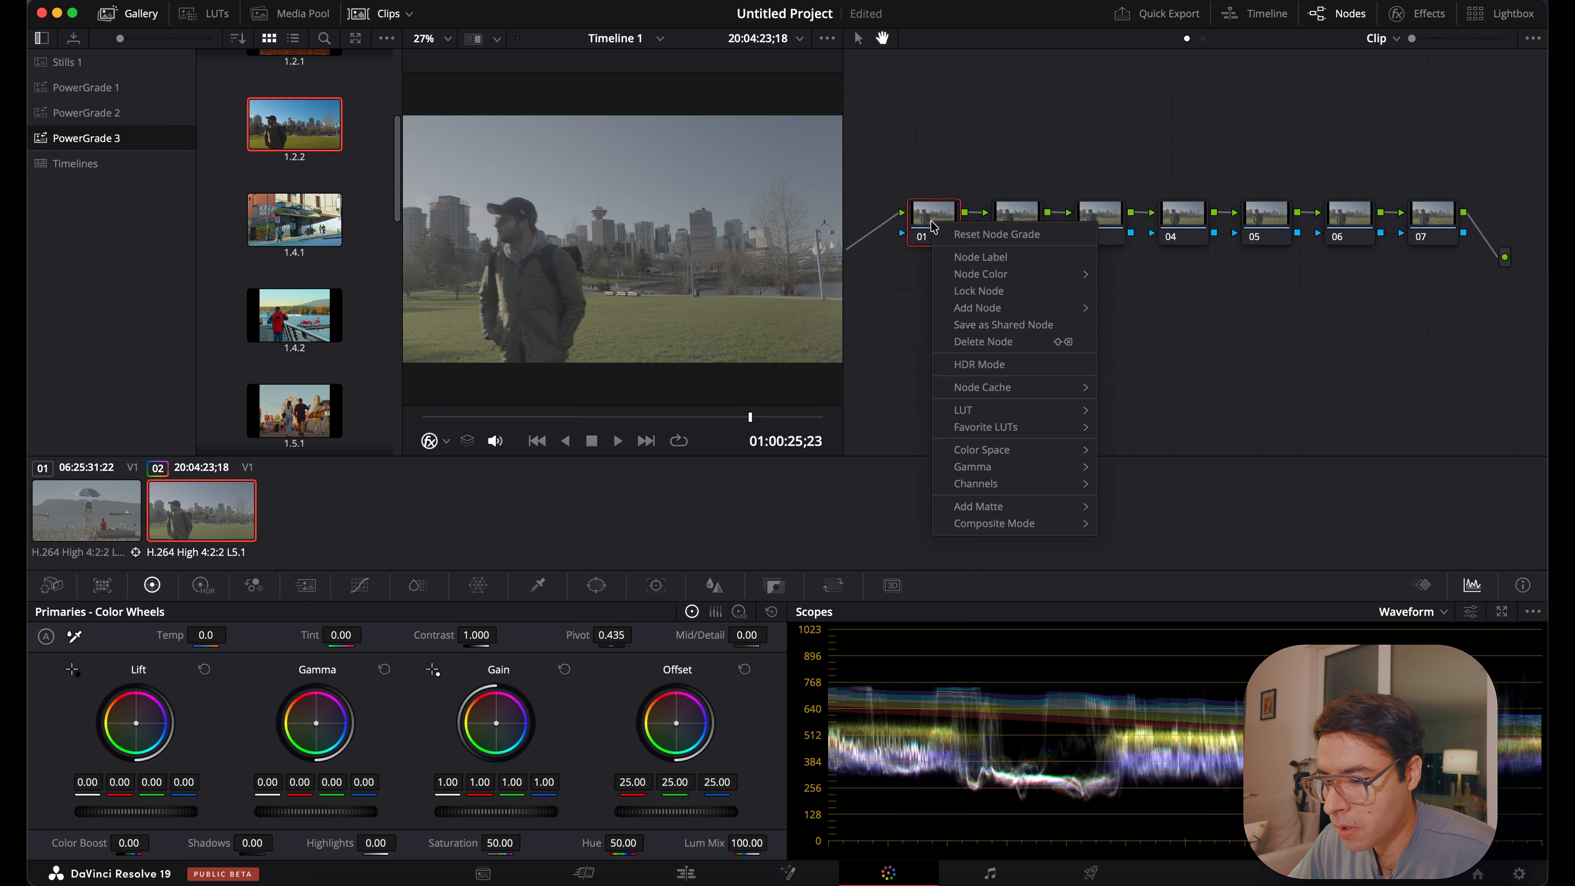
left_click(993, 268)
type("c")
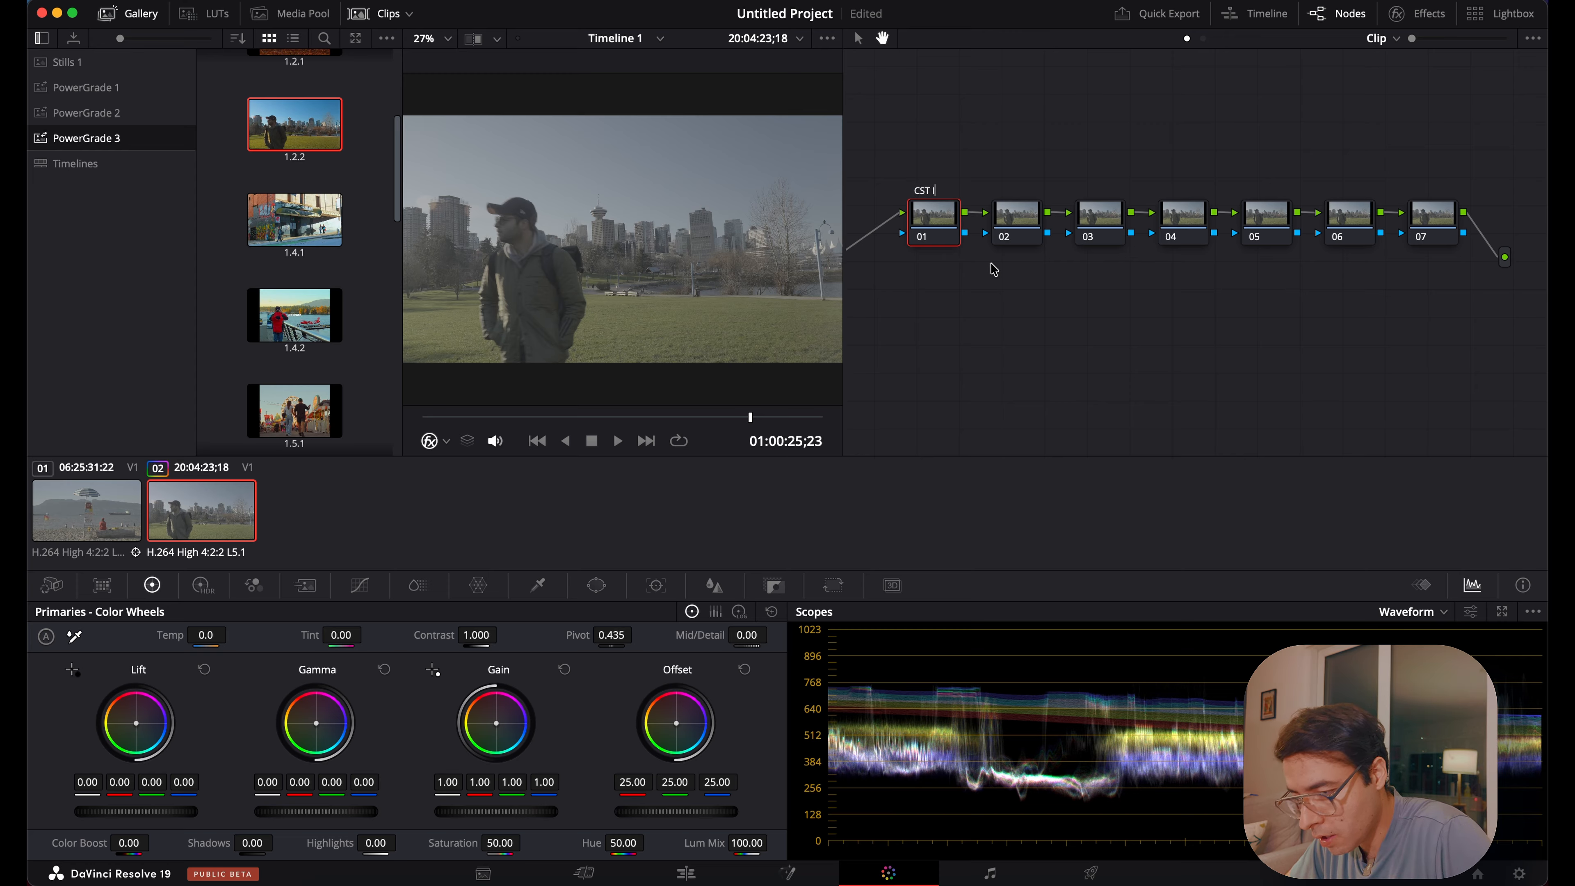
key("Return")
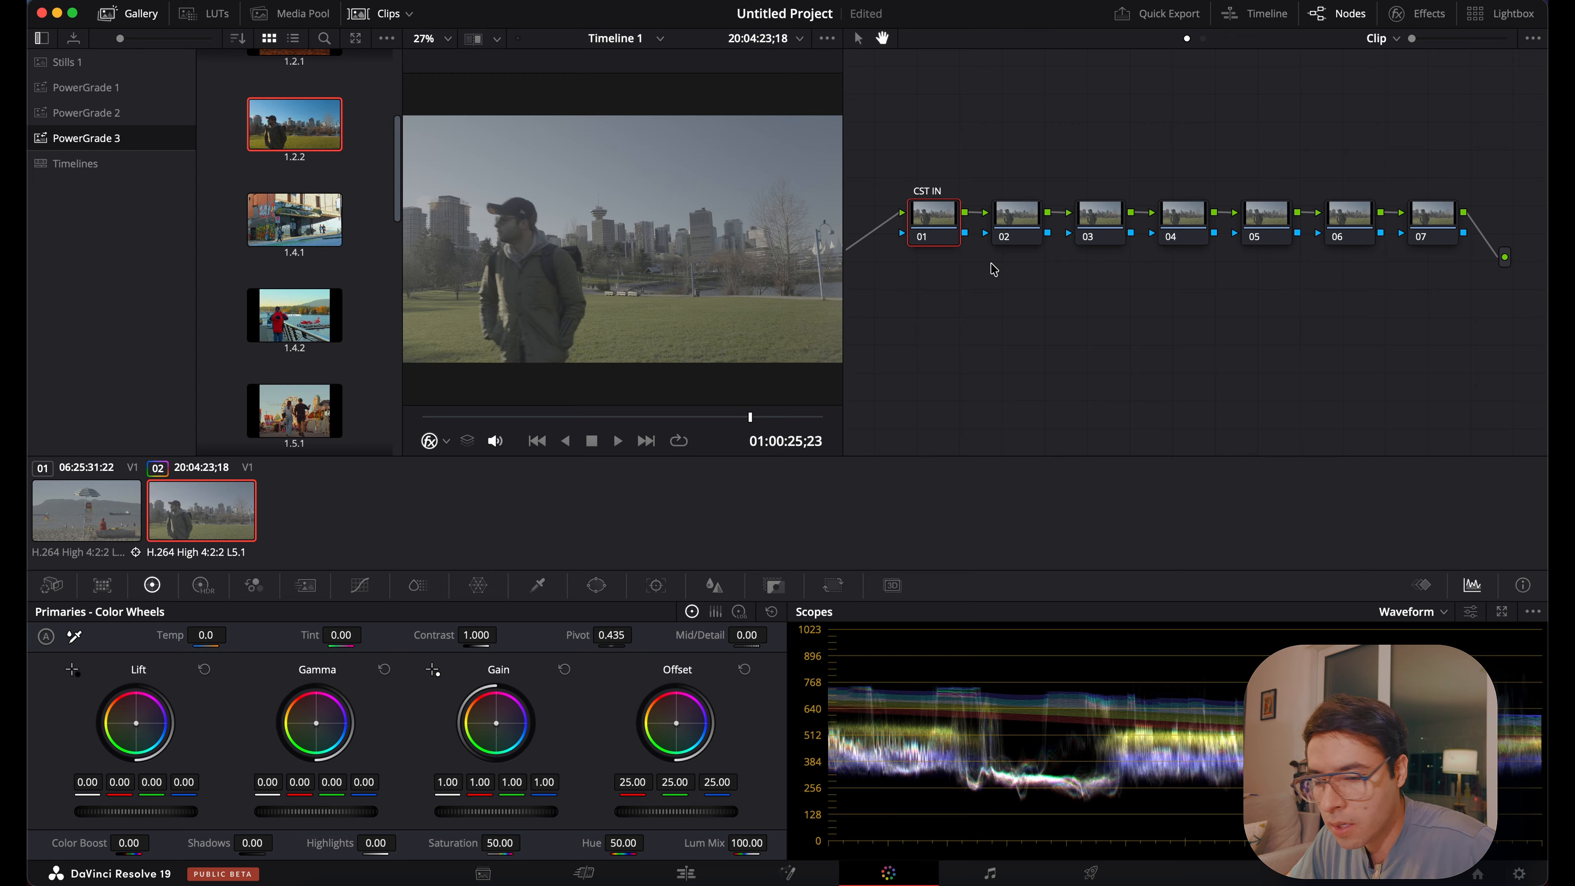
left_click(1403, 20)
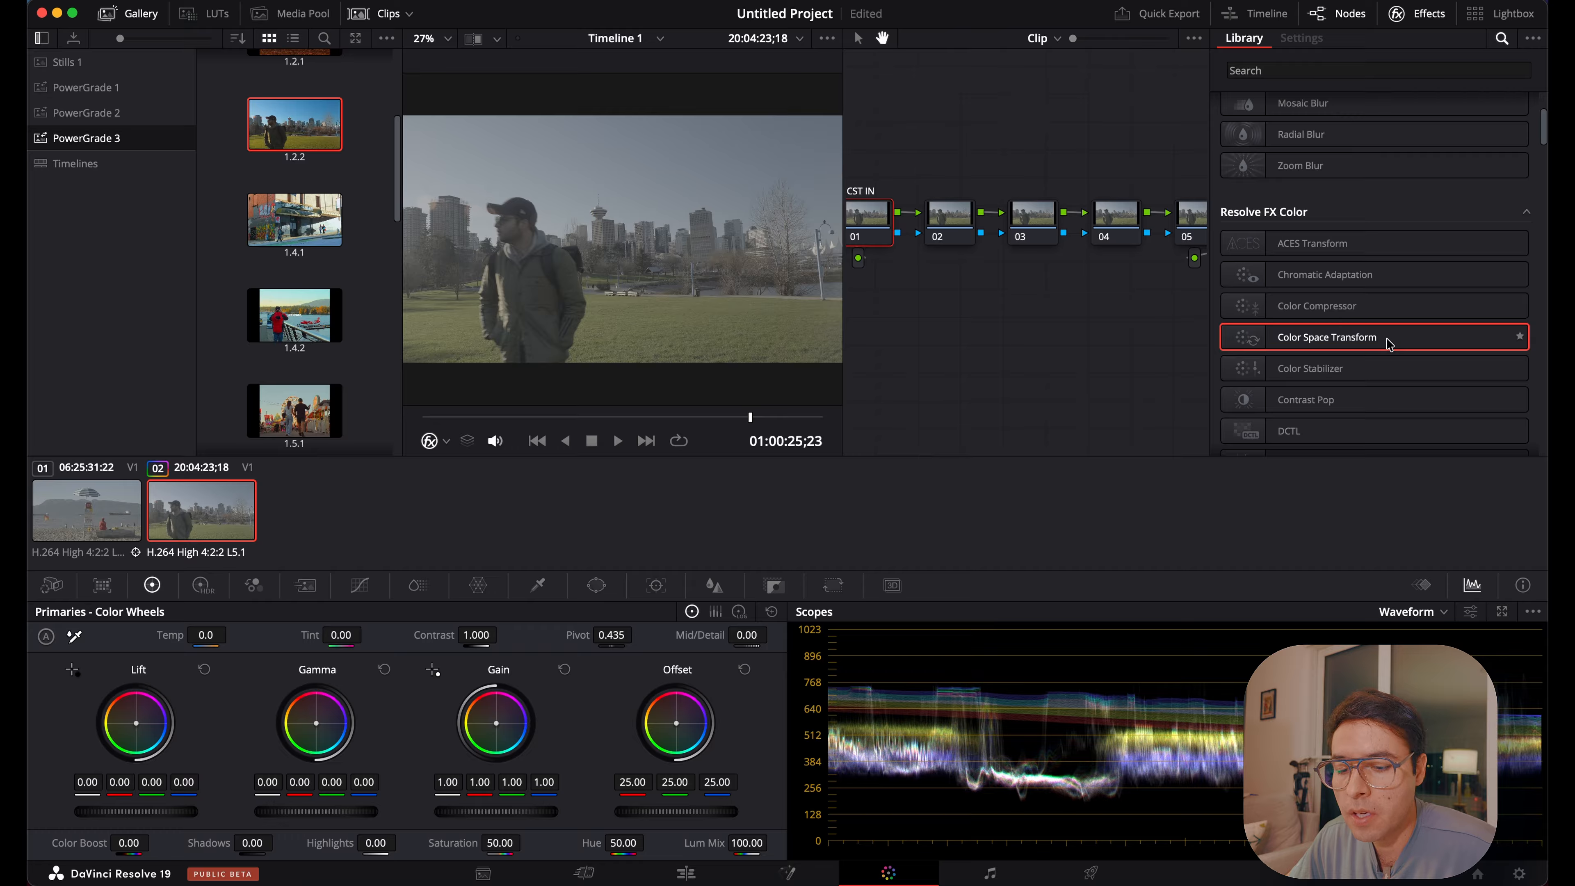
left_click_drag(1387, 343, 868, 221)
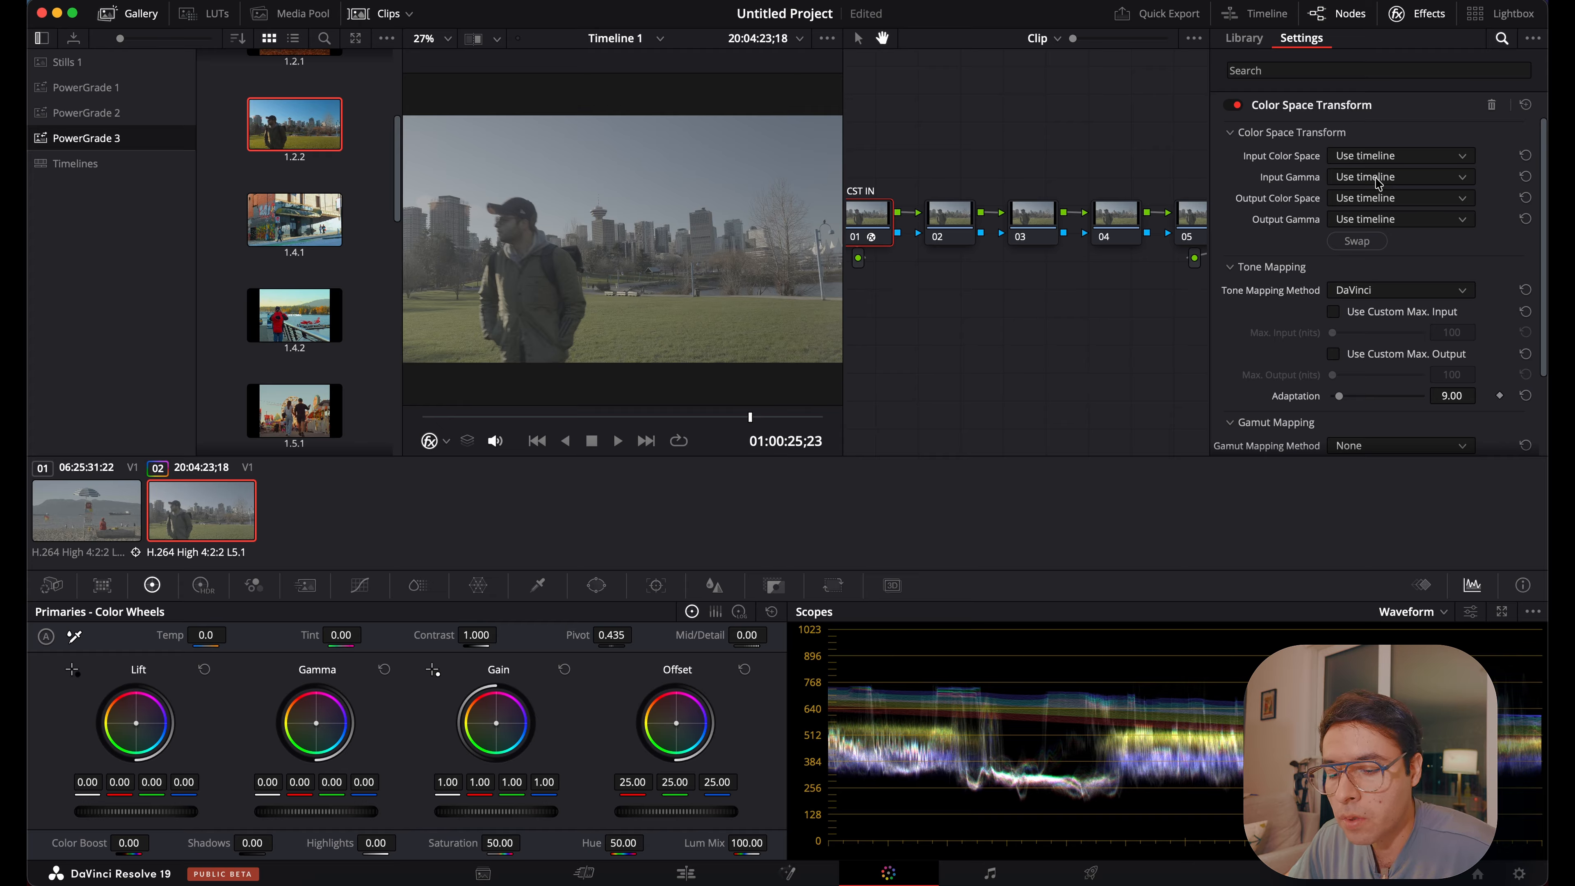
Set the CST IN node's input color space to Sony S-Gamut3.Cine and its input gamma to Sony S-Log3.
left_click(1404, 157)
scroll(1433, 337, "down", 8)
scroll(1434, 335, "down", 5)
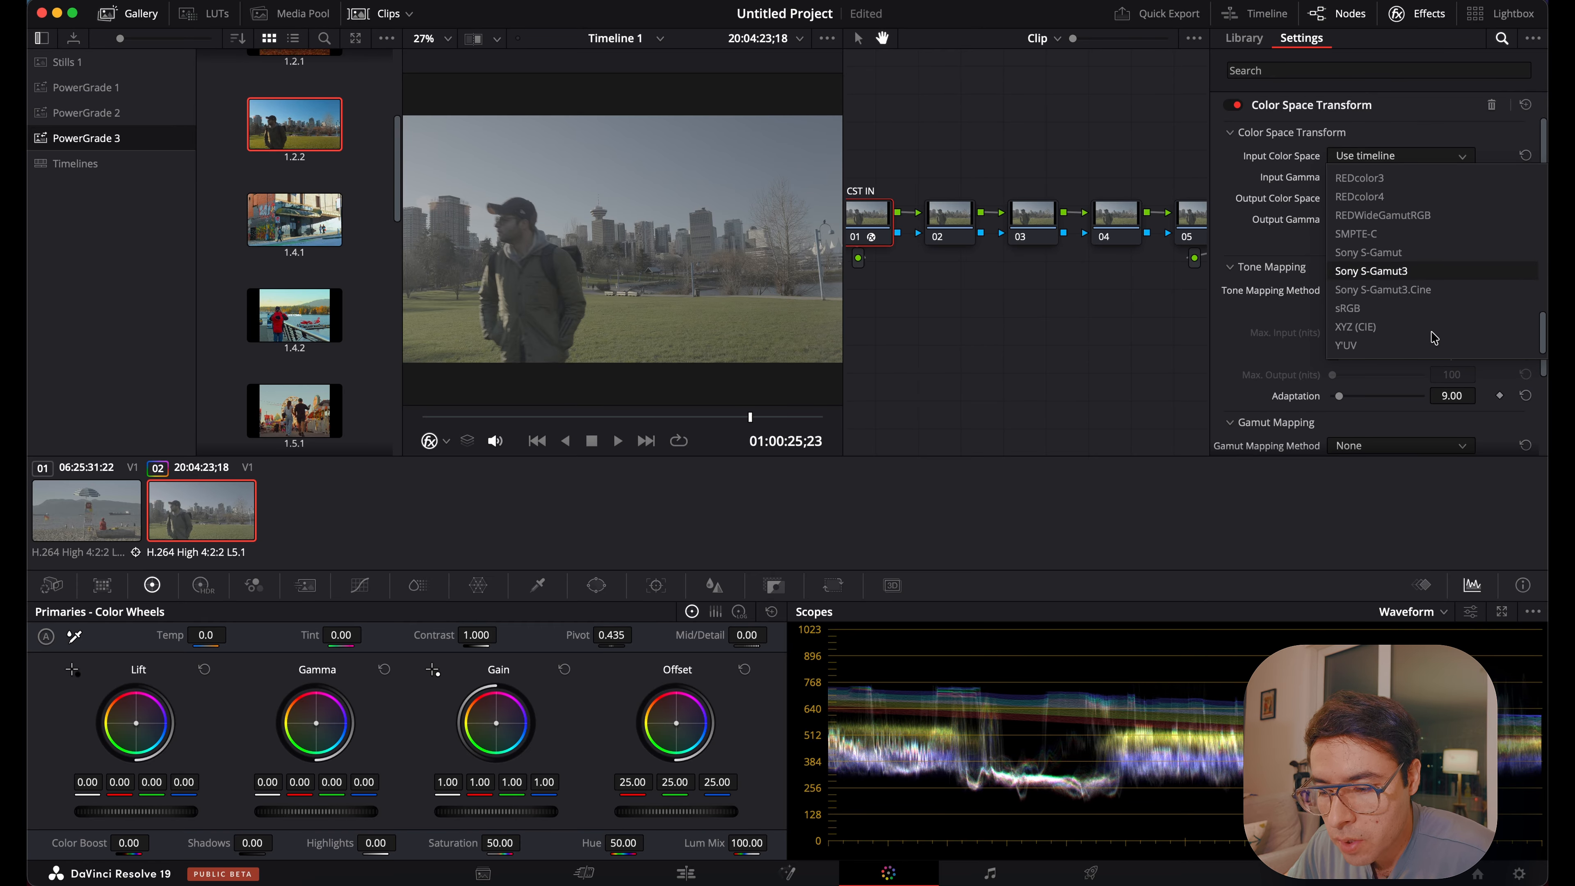
left_click(1432, 296)
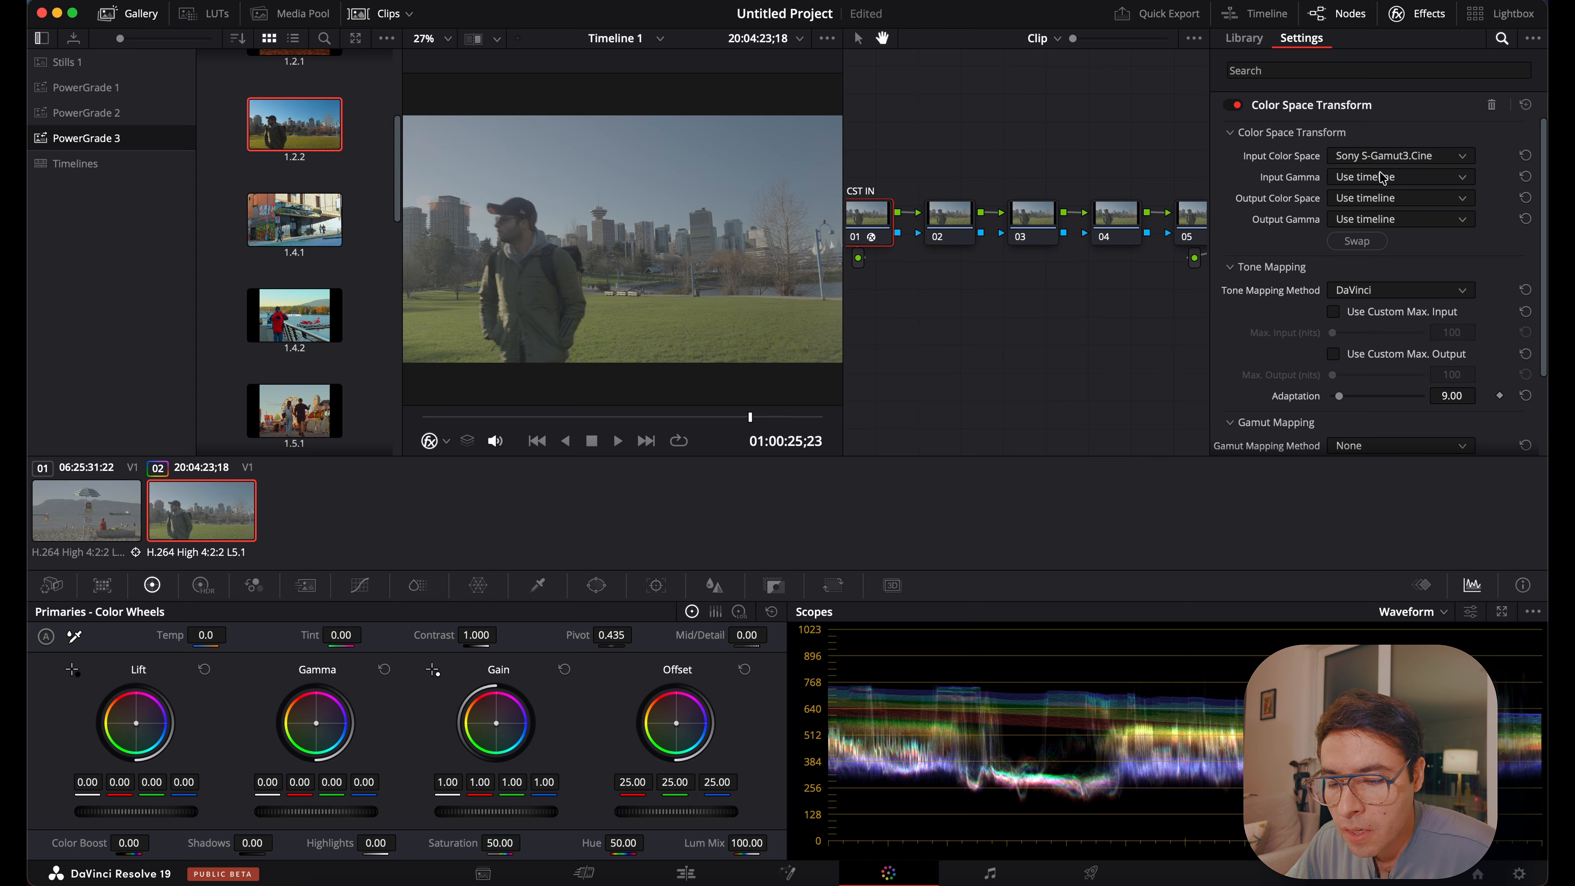
left_click(1379, 180)
scroll(1400, 348, "down", 10)
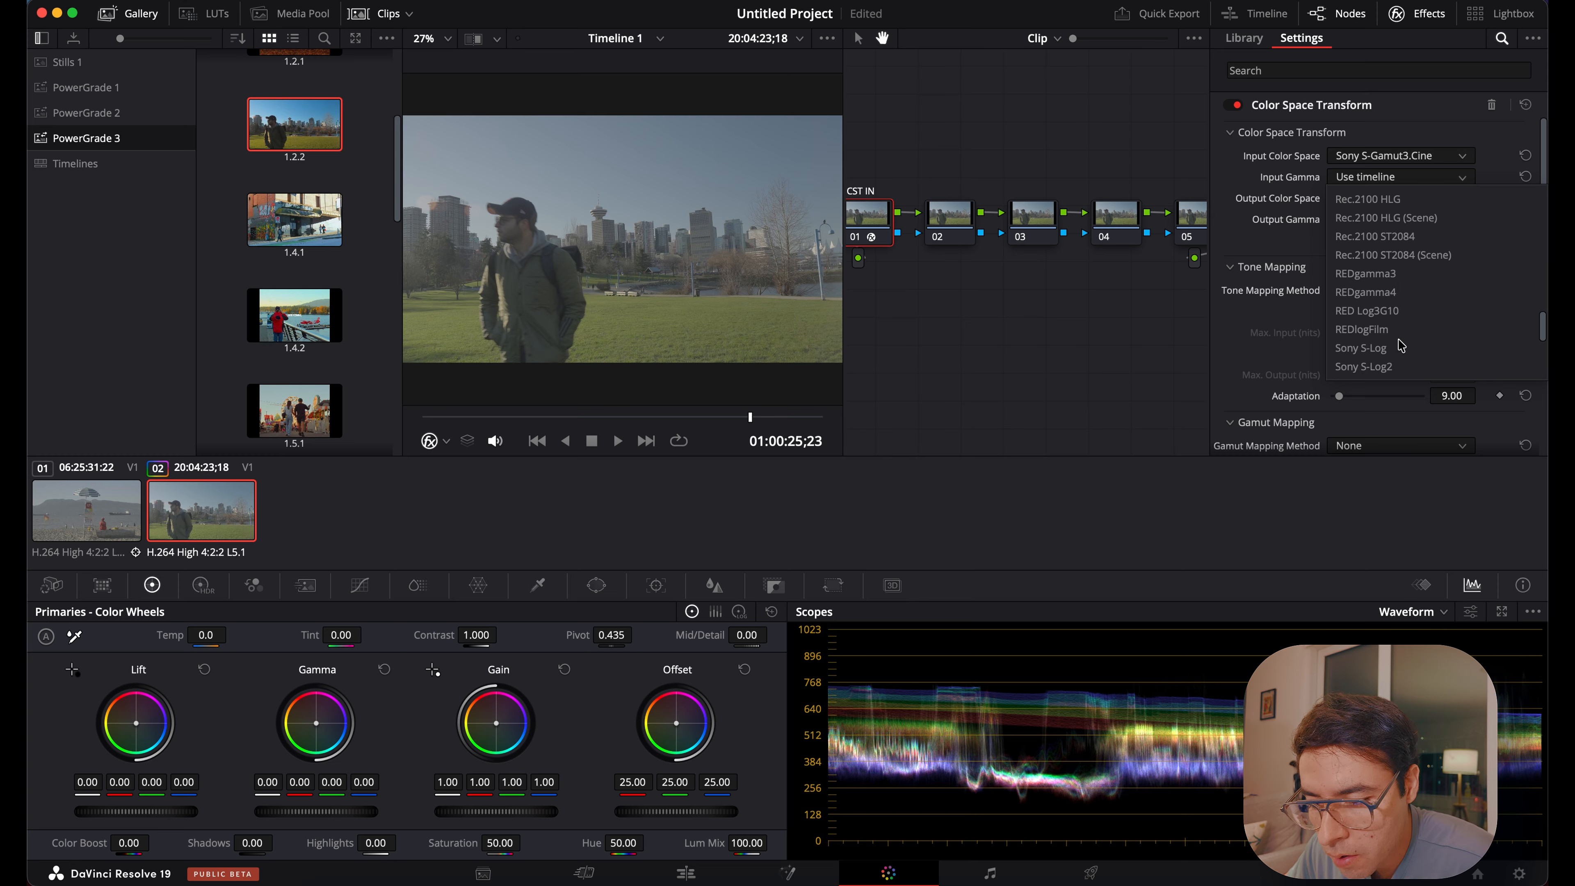
scroll(1399, 347, "down", 3)
left_click(1395, 273)
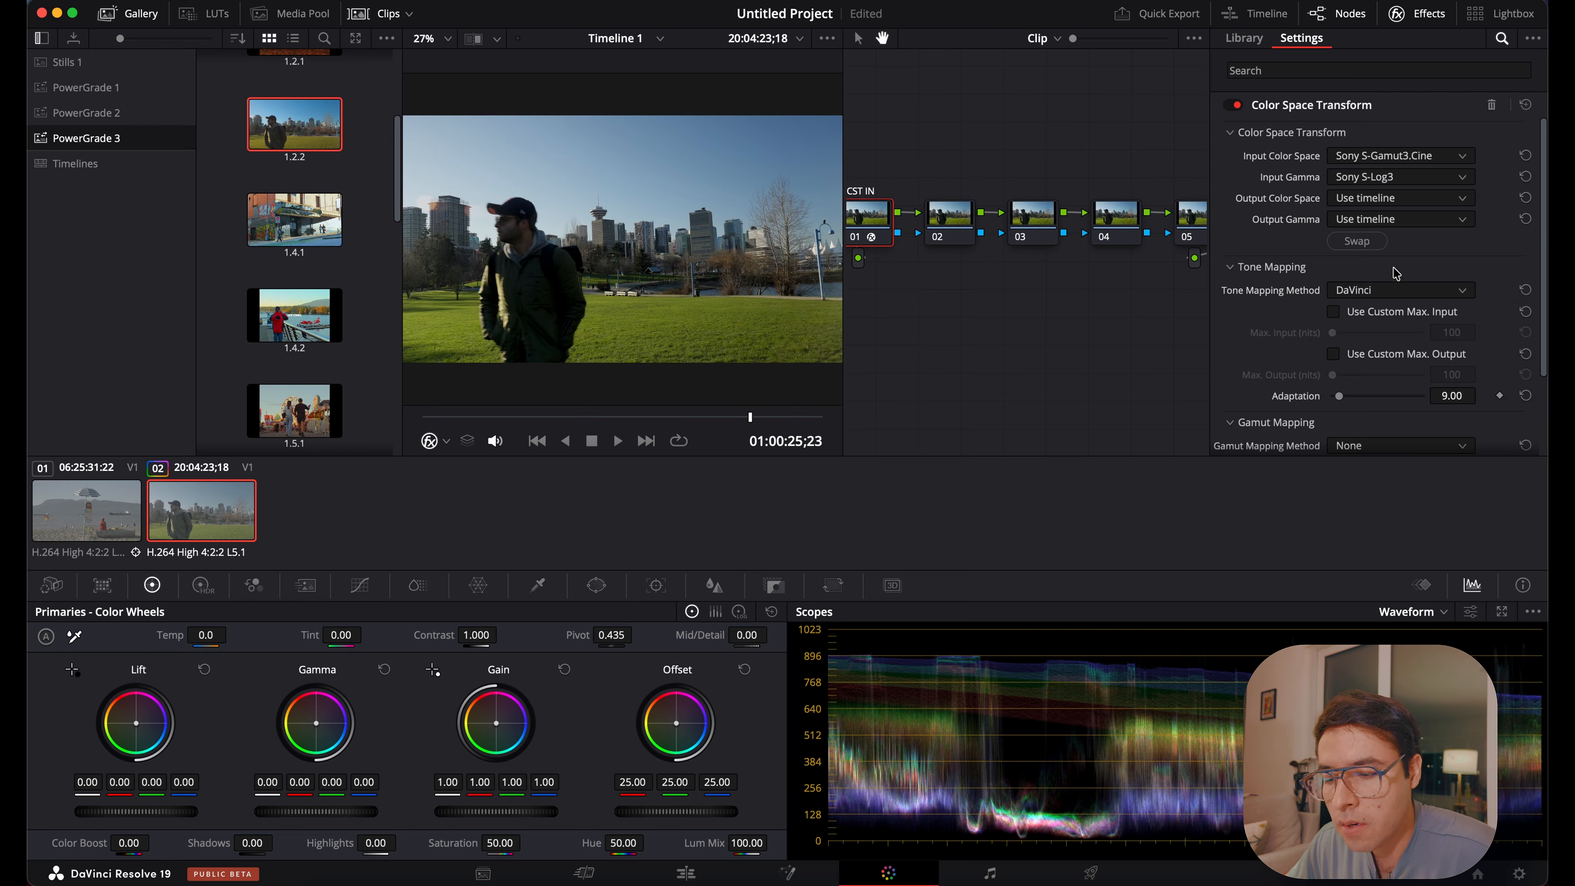
Set the CST IN node's output color space to DaVinci Wide Gamut and its output gamma to DaVinci Intermediate.
left_click(1382, 198)
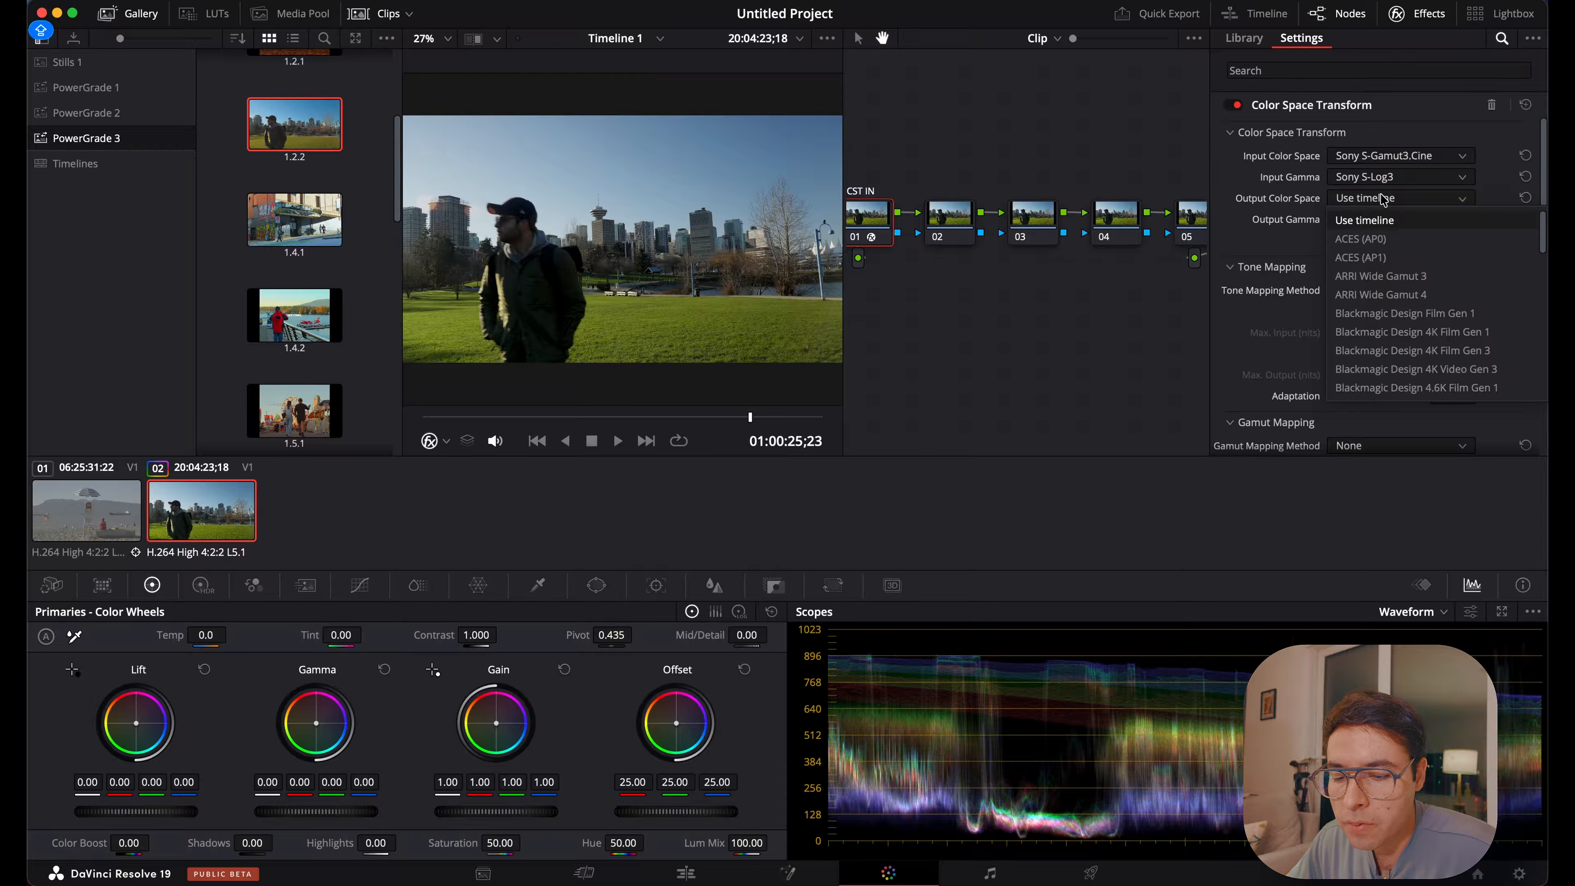
scroll(1395, 335, "down", 5)
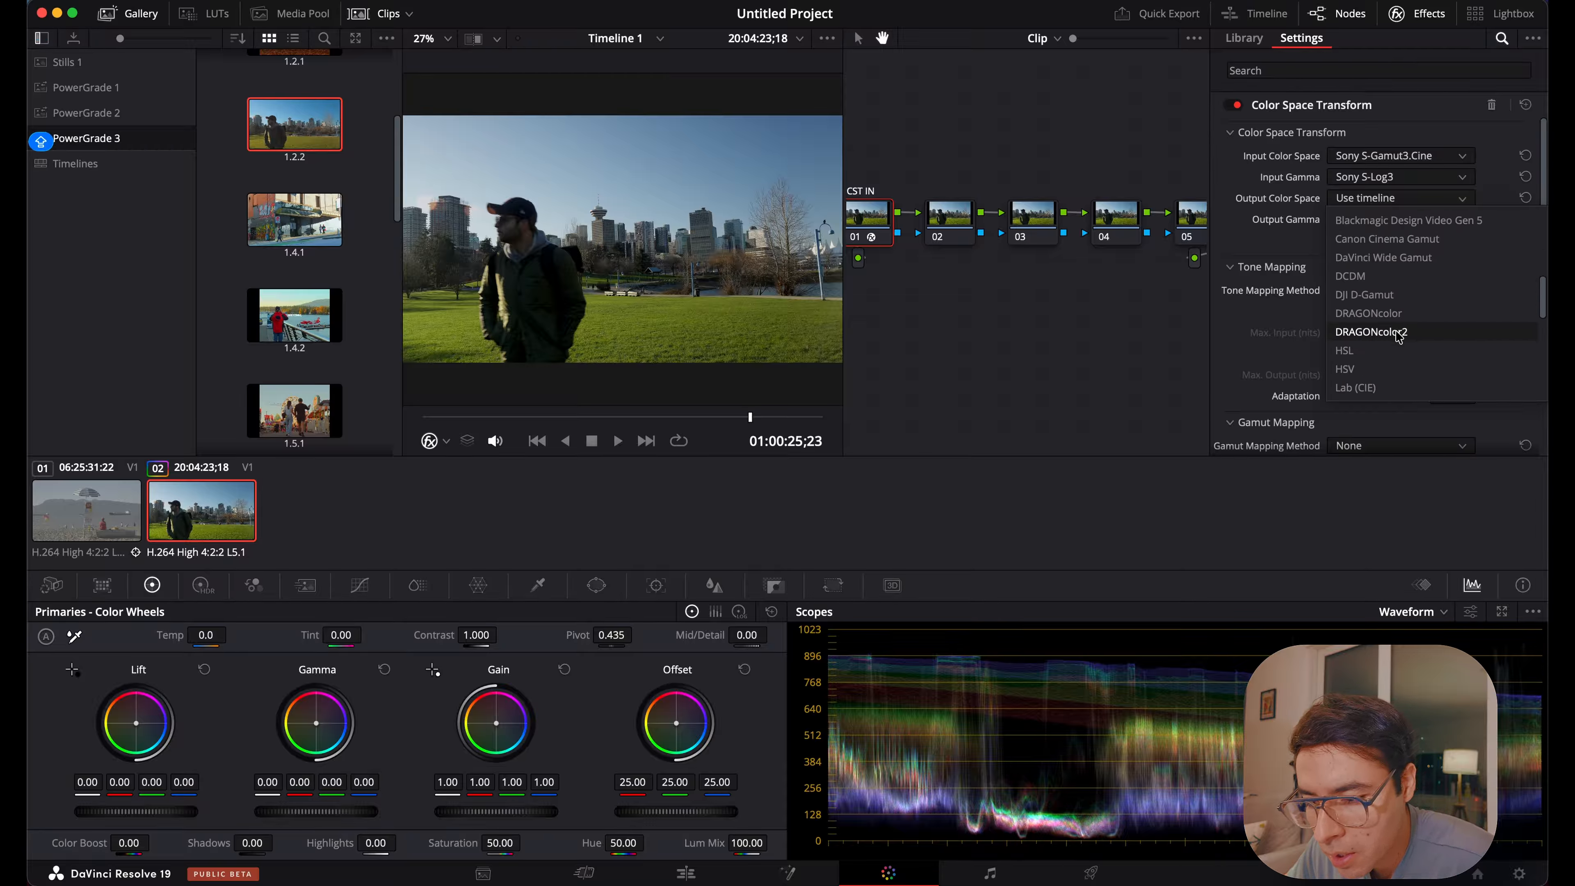
left_click(1412, 258)
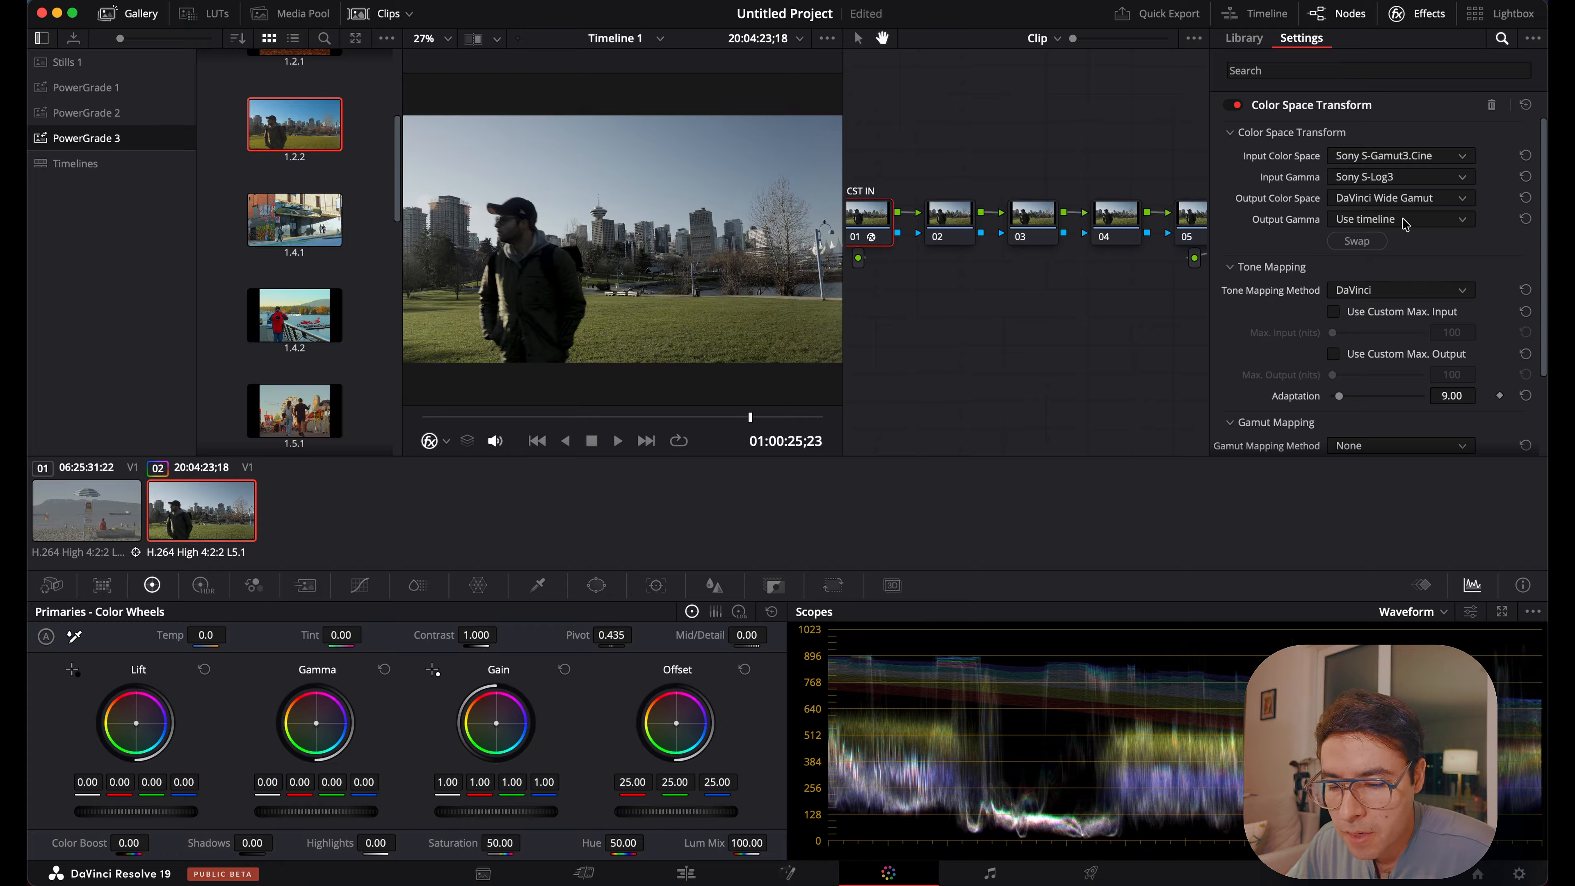
left_click(1404, 220)
scroll(1411, 348, "down", 5)
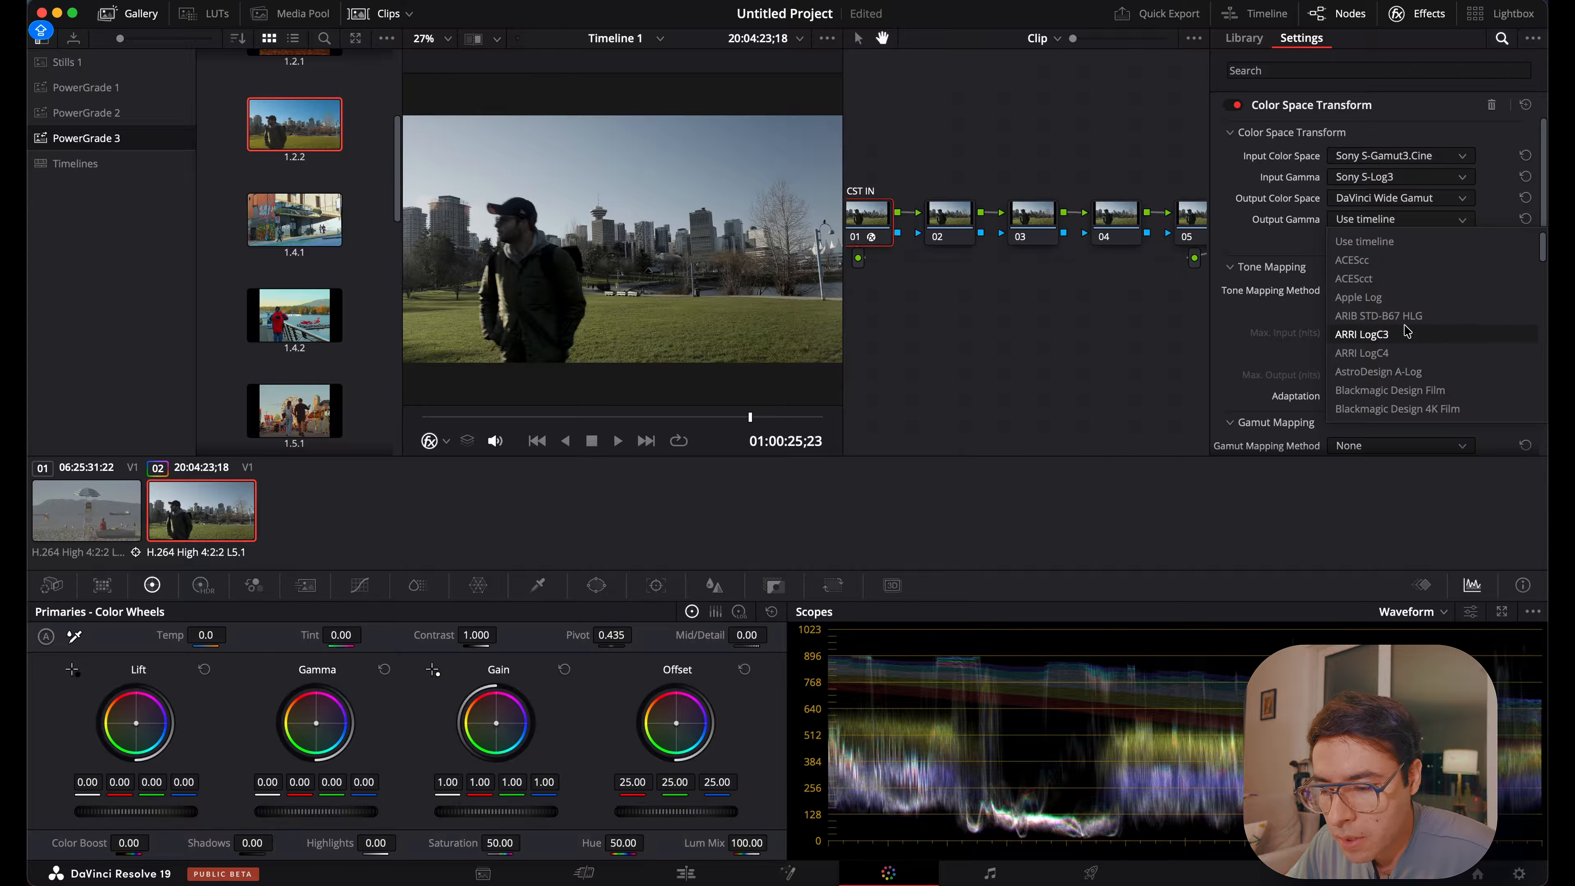
scroll(1412, 347, "down", 5)
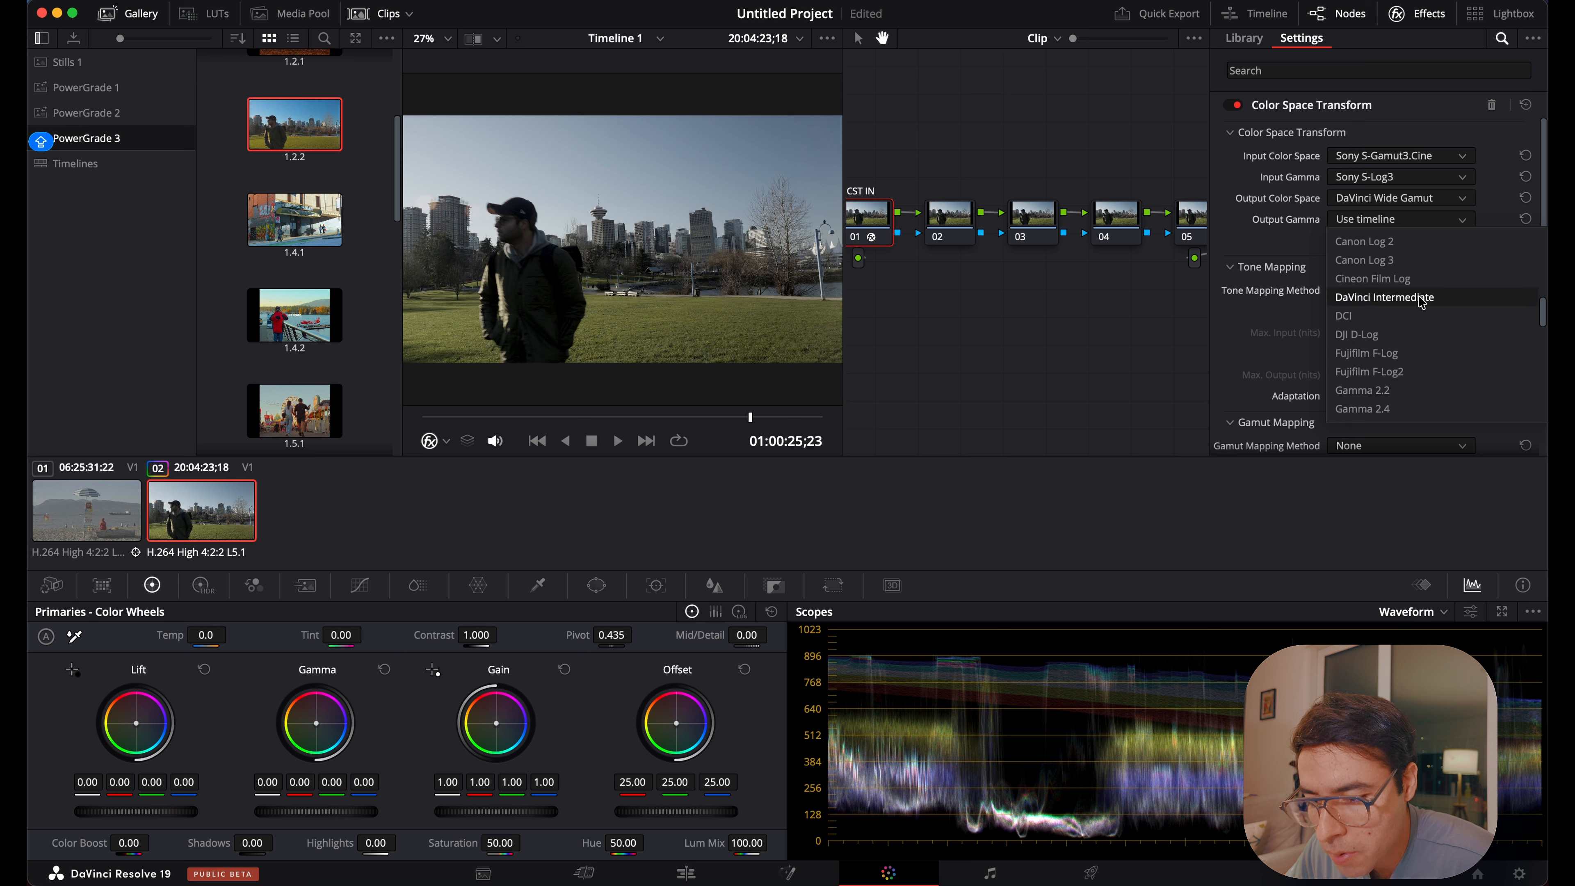
left_click(1397, 313)
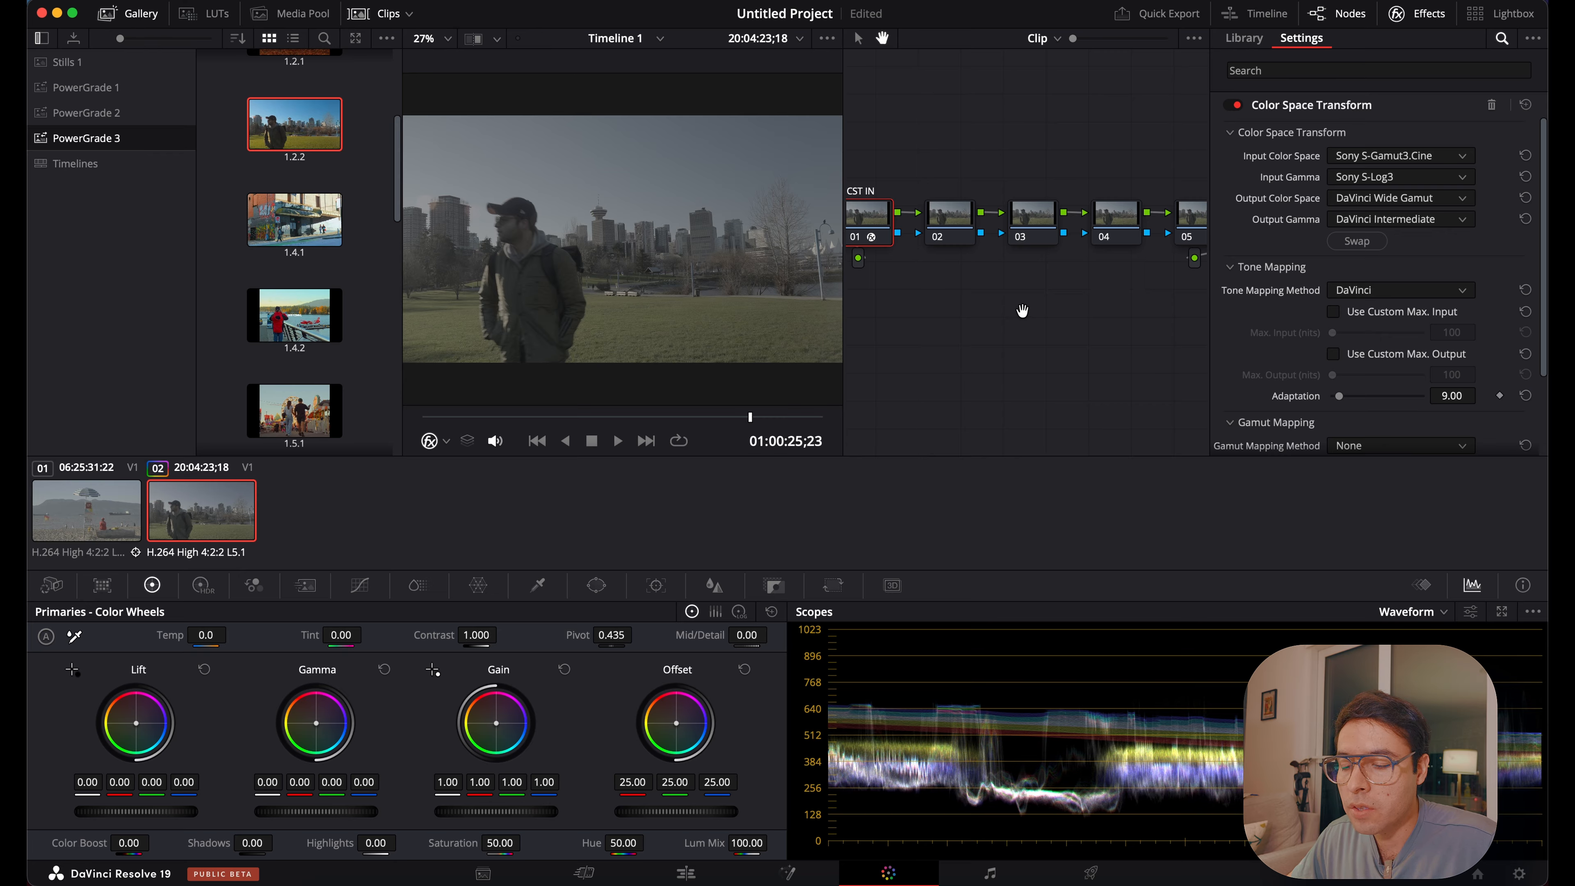
Label node 06 "CST OUT" and apply the Color Space Transform effect to it.
left_click_drag(1076, 300, 967, 288)
left_click(1002, 222)
right_click(1002, 223)
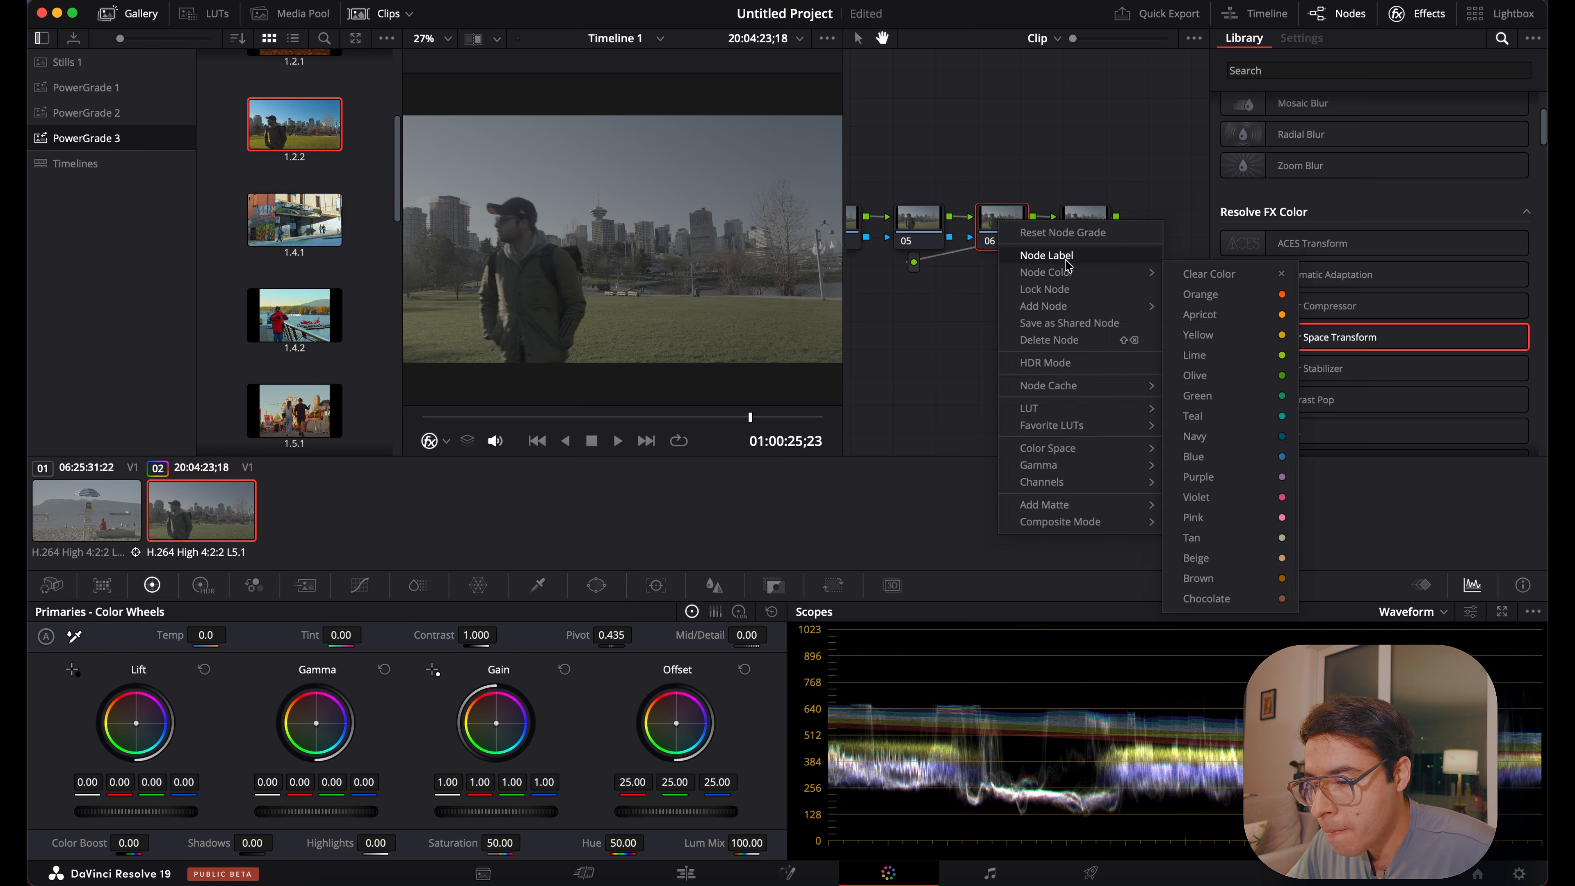
left_click(1051, 255)
type("CST OUT")
key("Return")
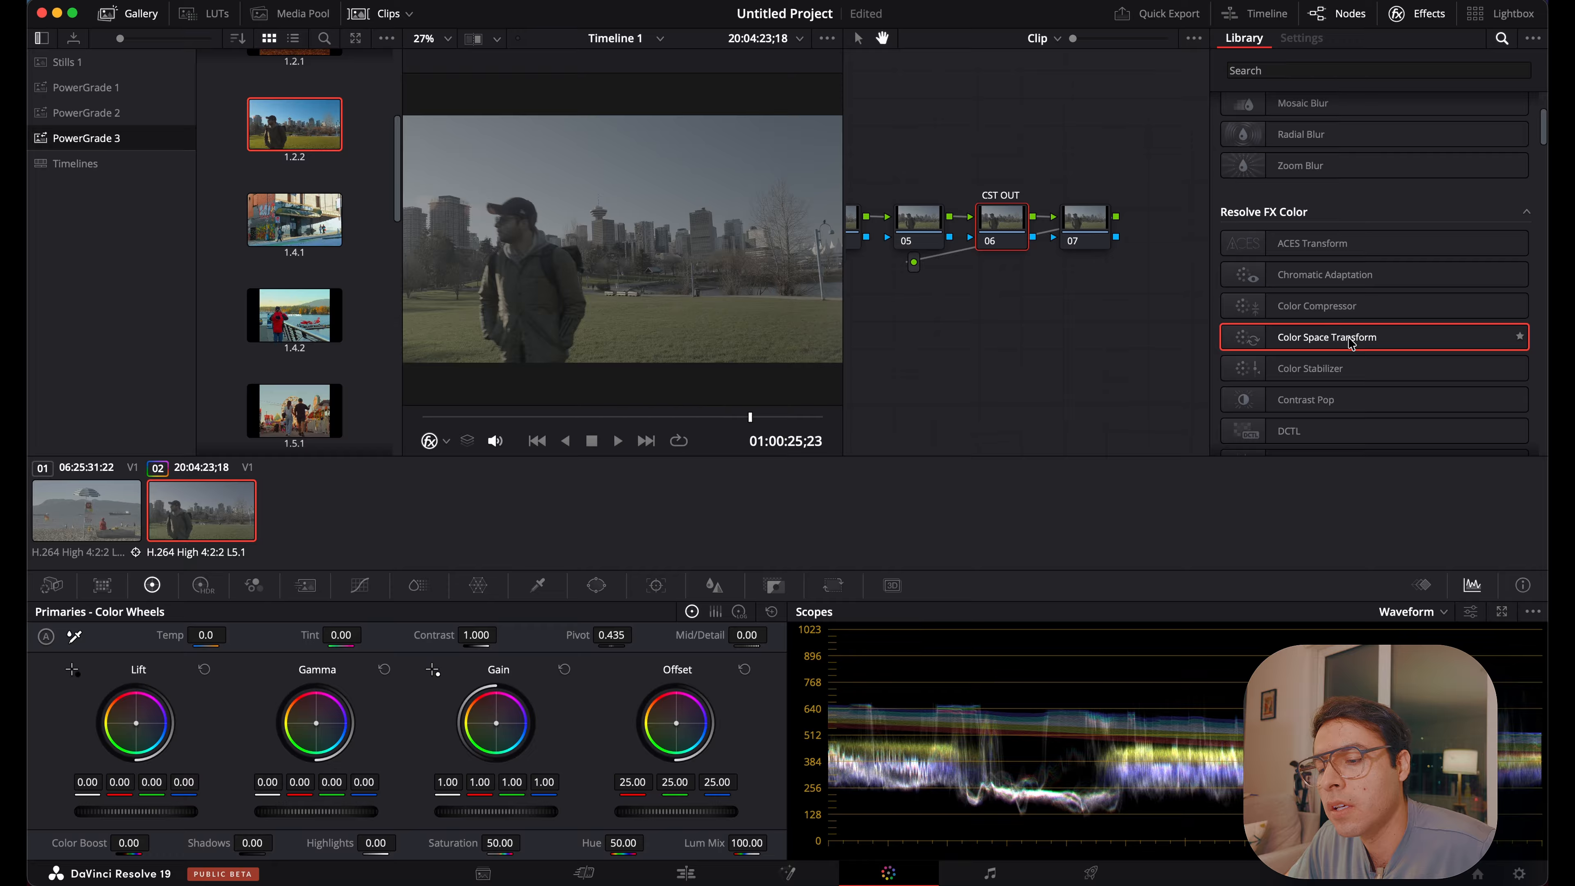
left_click_drag(1350, 345, 1021, 232)
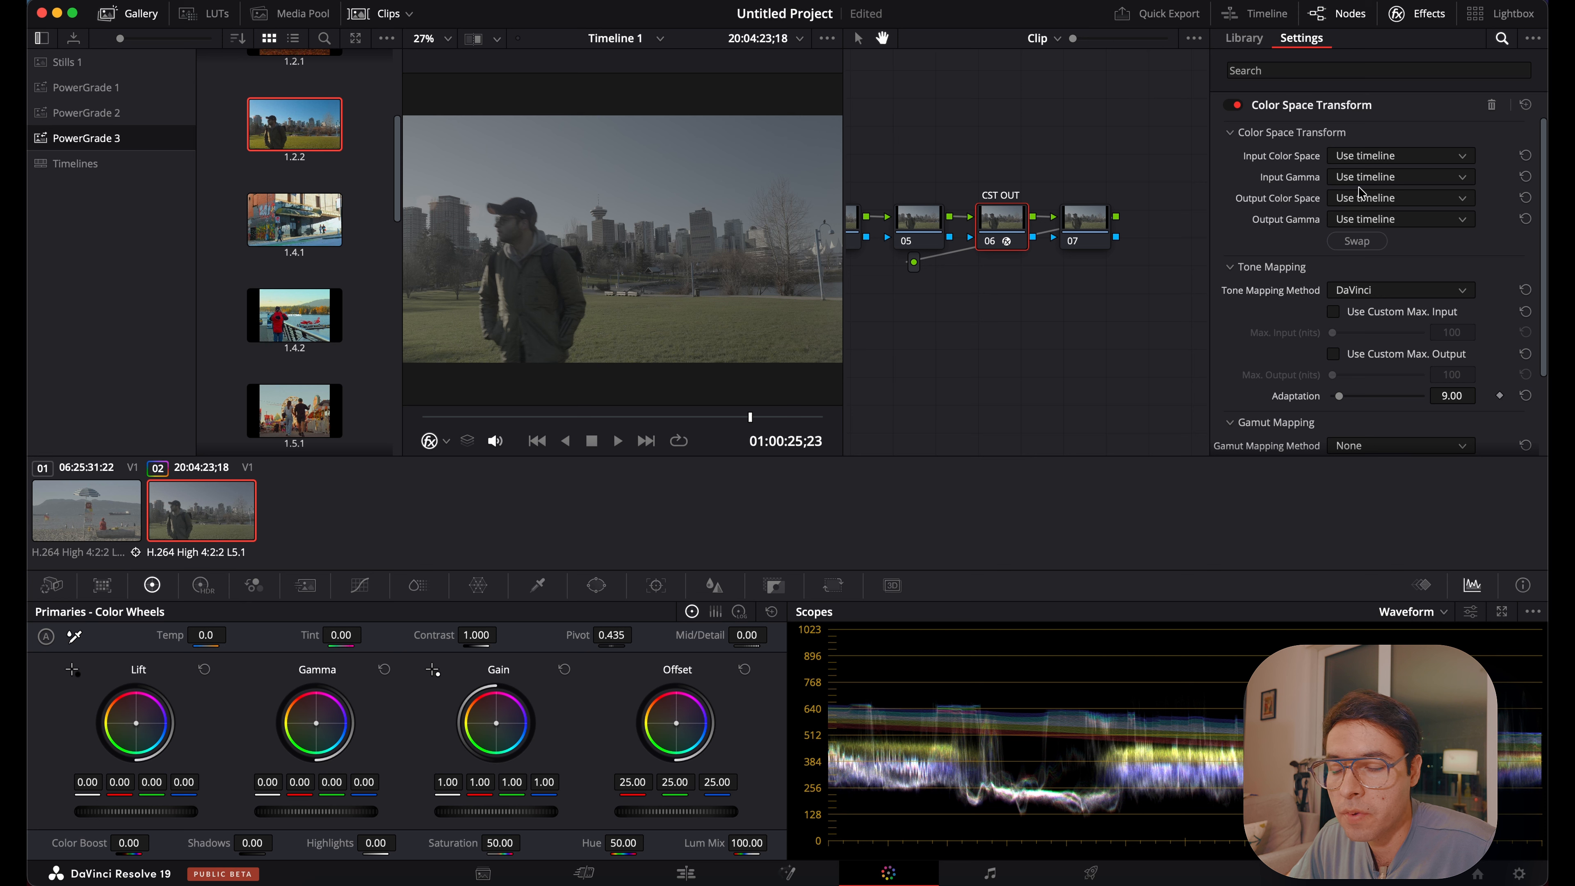
Set the CST OUT node's input color space to DaVinci Wide Gamut and its input gamma to DaVinci Intermediate.
left_click(1372, 156)
scroll(1388, 297, "down", 10)
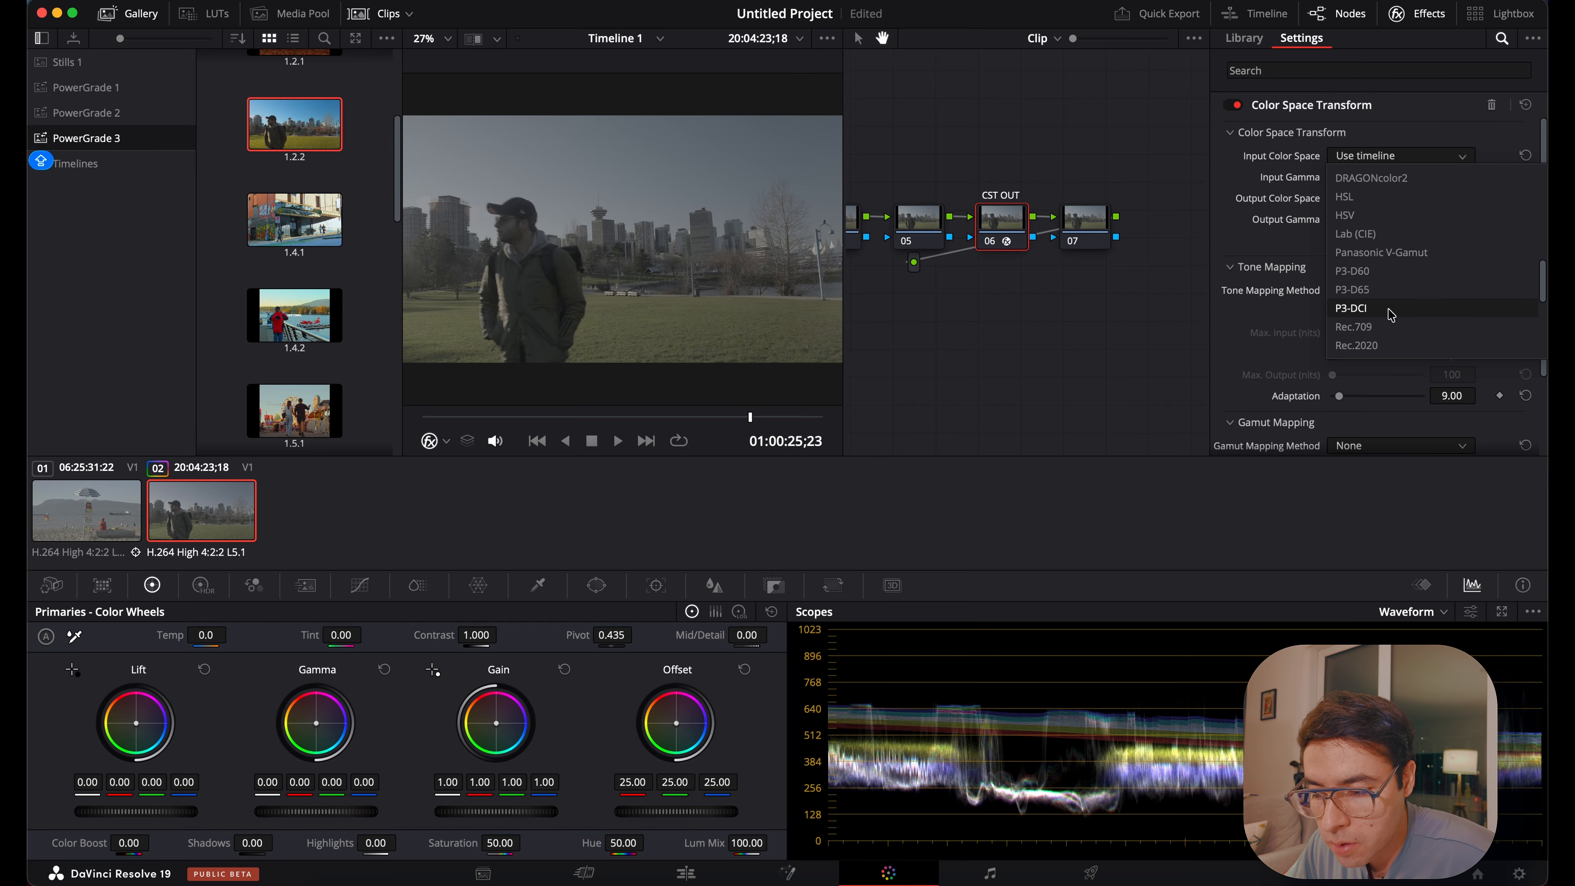
scroll(1391, 315, "up", 5)
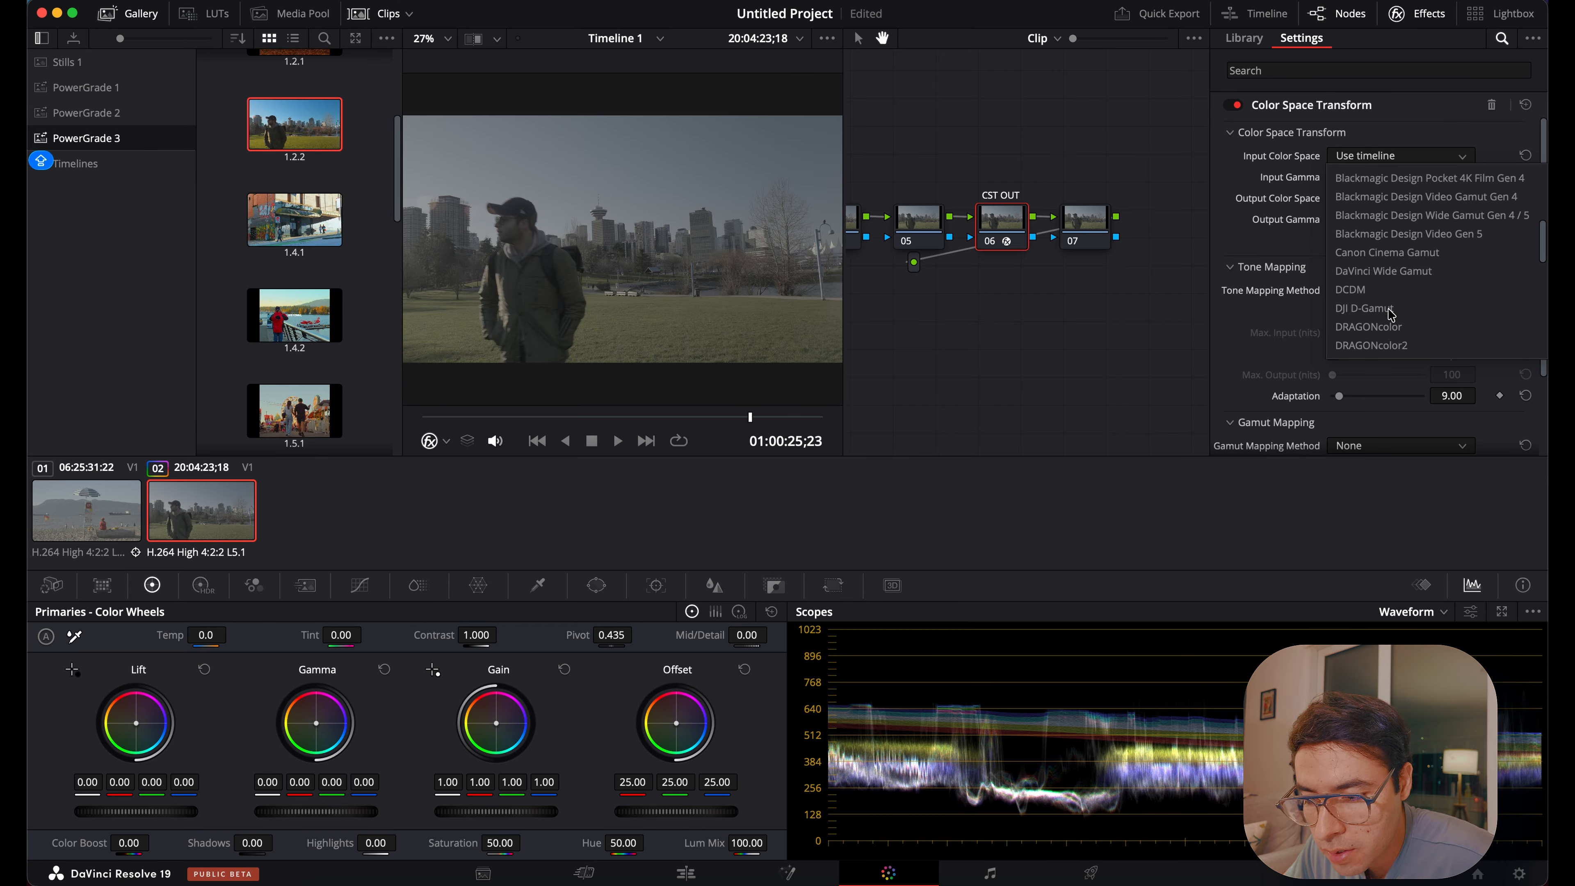
left_click(1428, 277)
left_click(1398, 178)
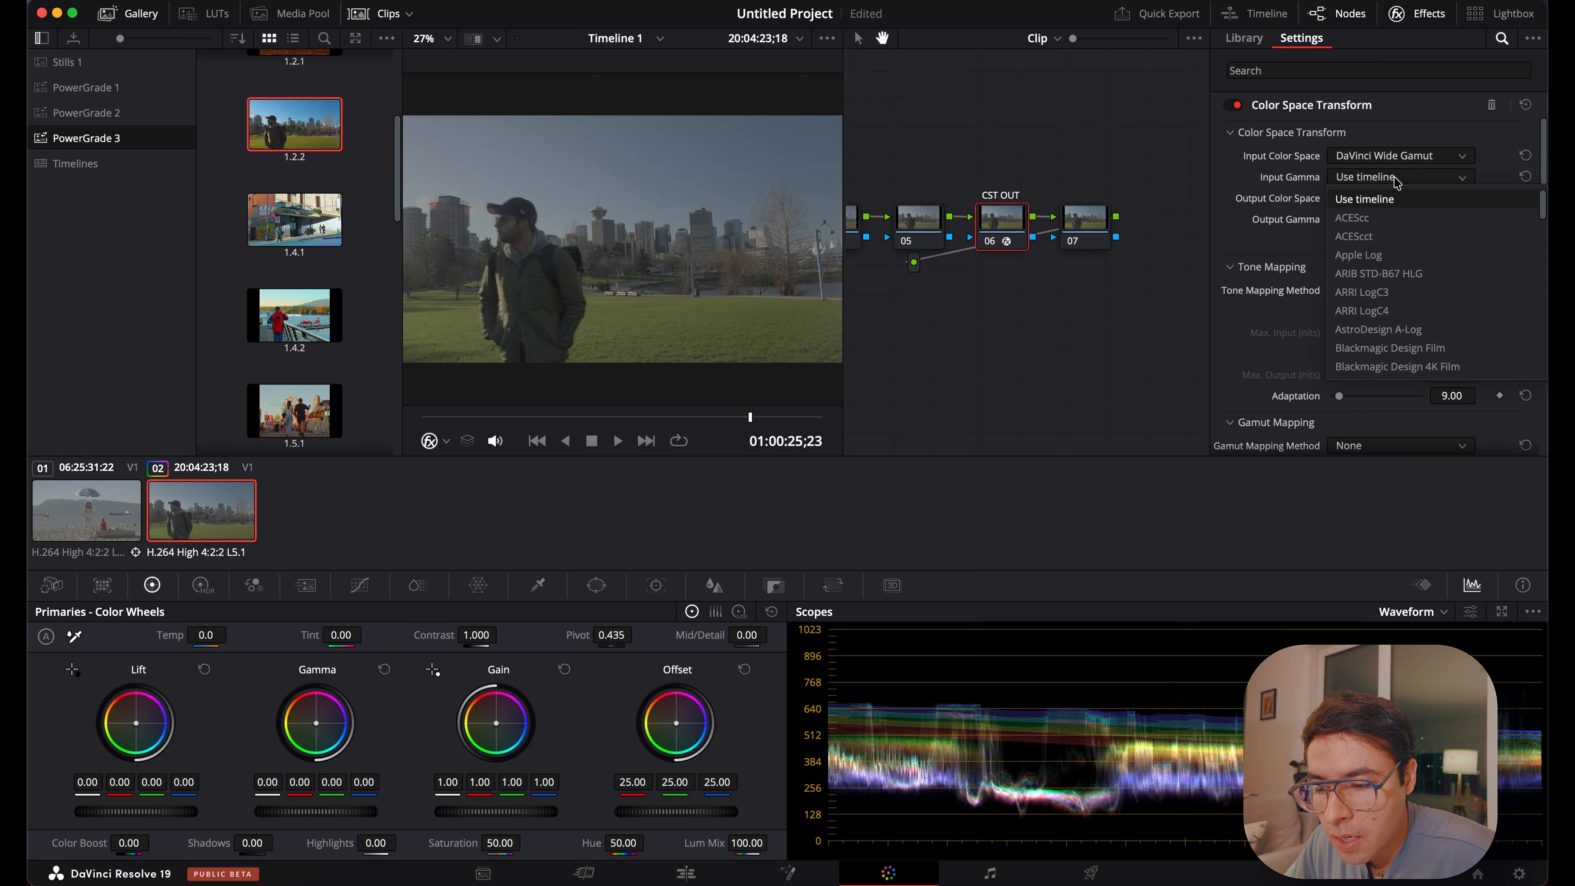
scroll(1441, 297, "down", 5)
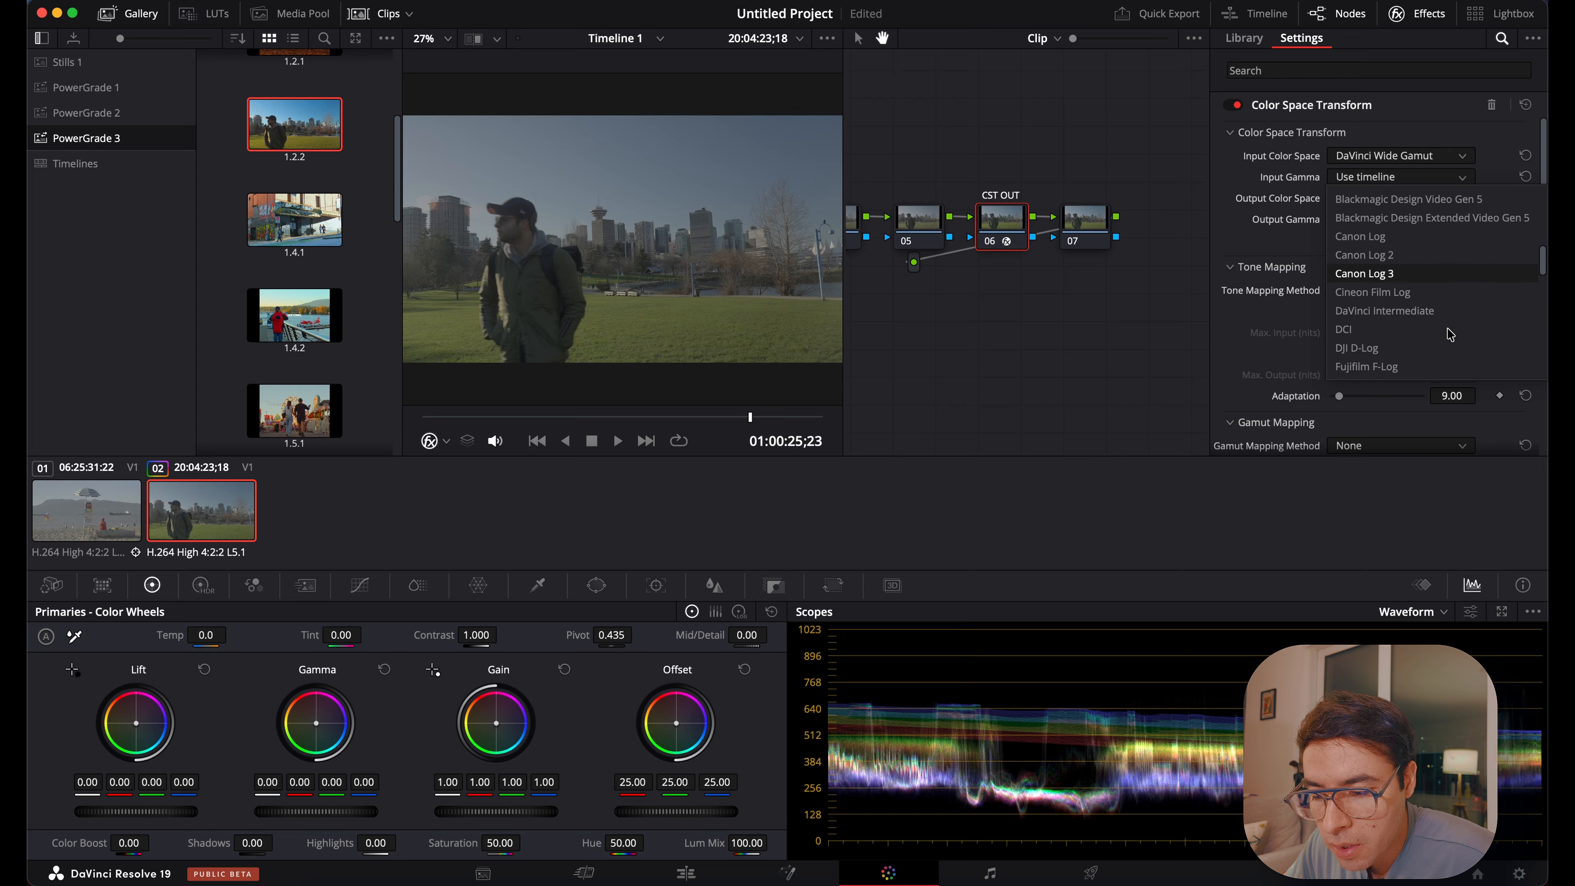
left_click(1436, 310)
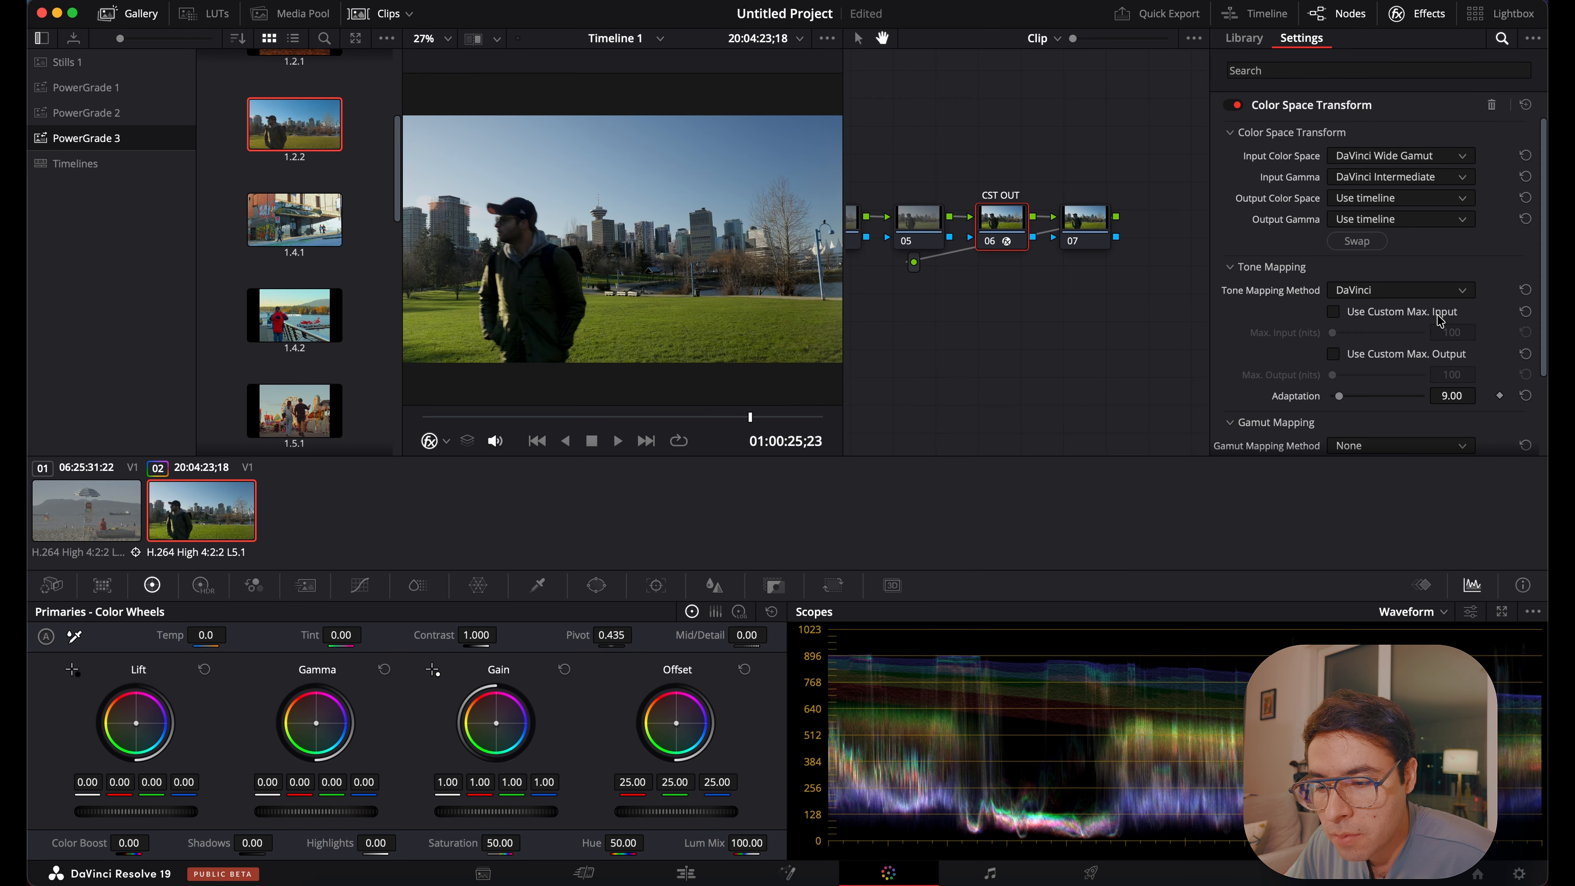
Set the CST OUT node's output color space to Rec.709 and its output gamma to Rec.709-A.
left_click(1364, 200)
scroll(1405, 335, "down", 10)
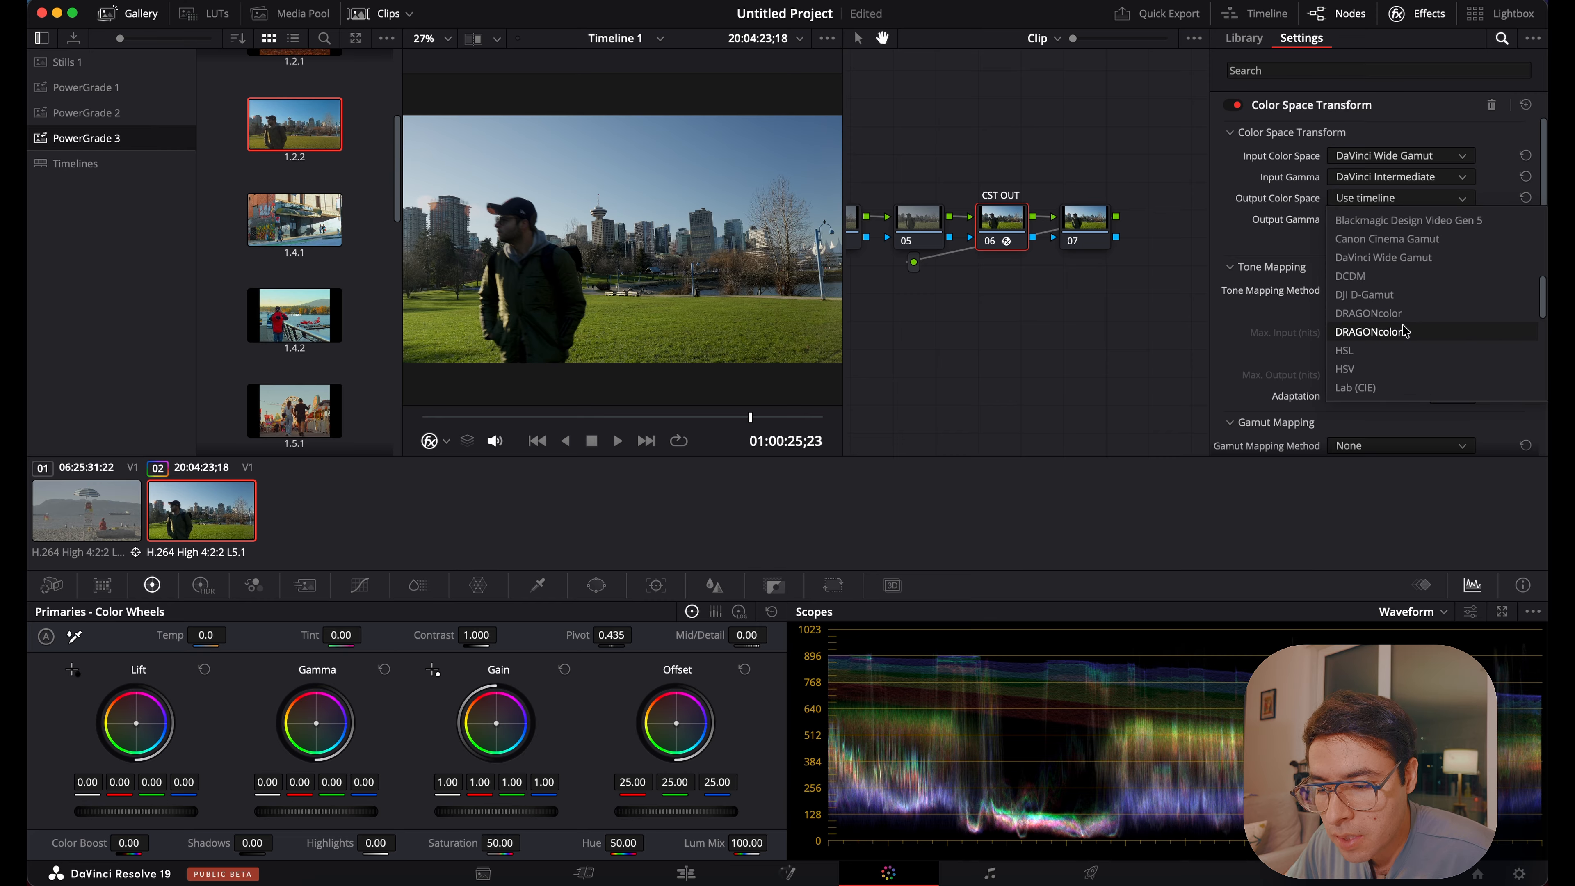
scroll(1405, 350, "up", 6)
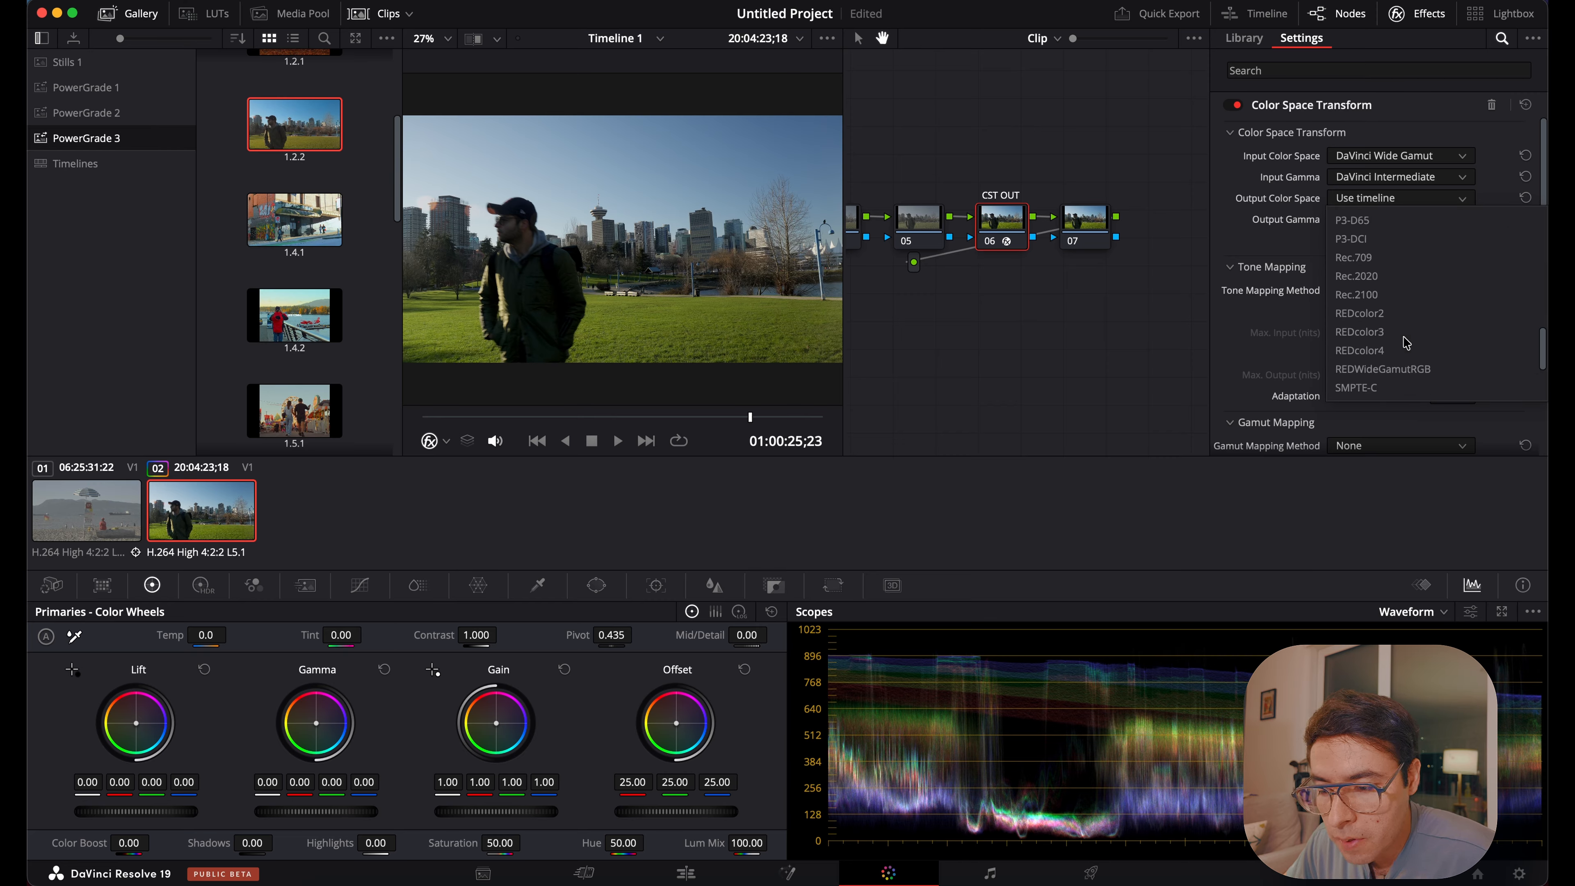
left_click(1401, 261)
left_click(1399, 219)
scroll(1417, 373, "down", 7)
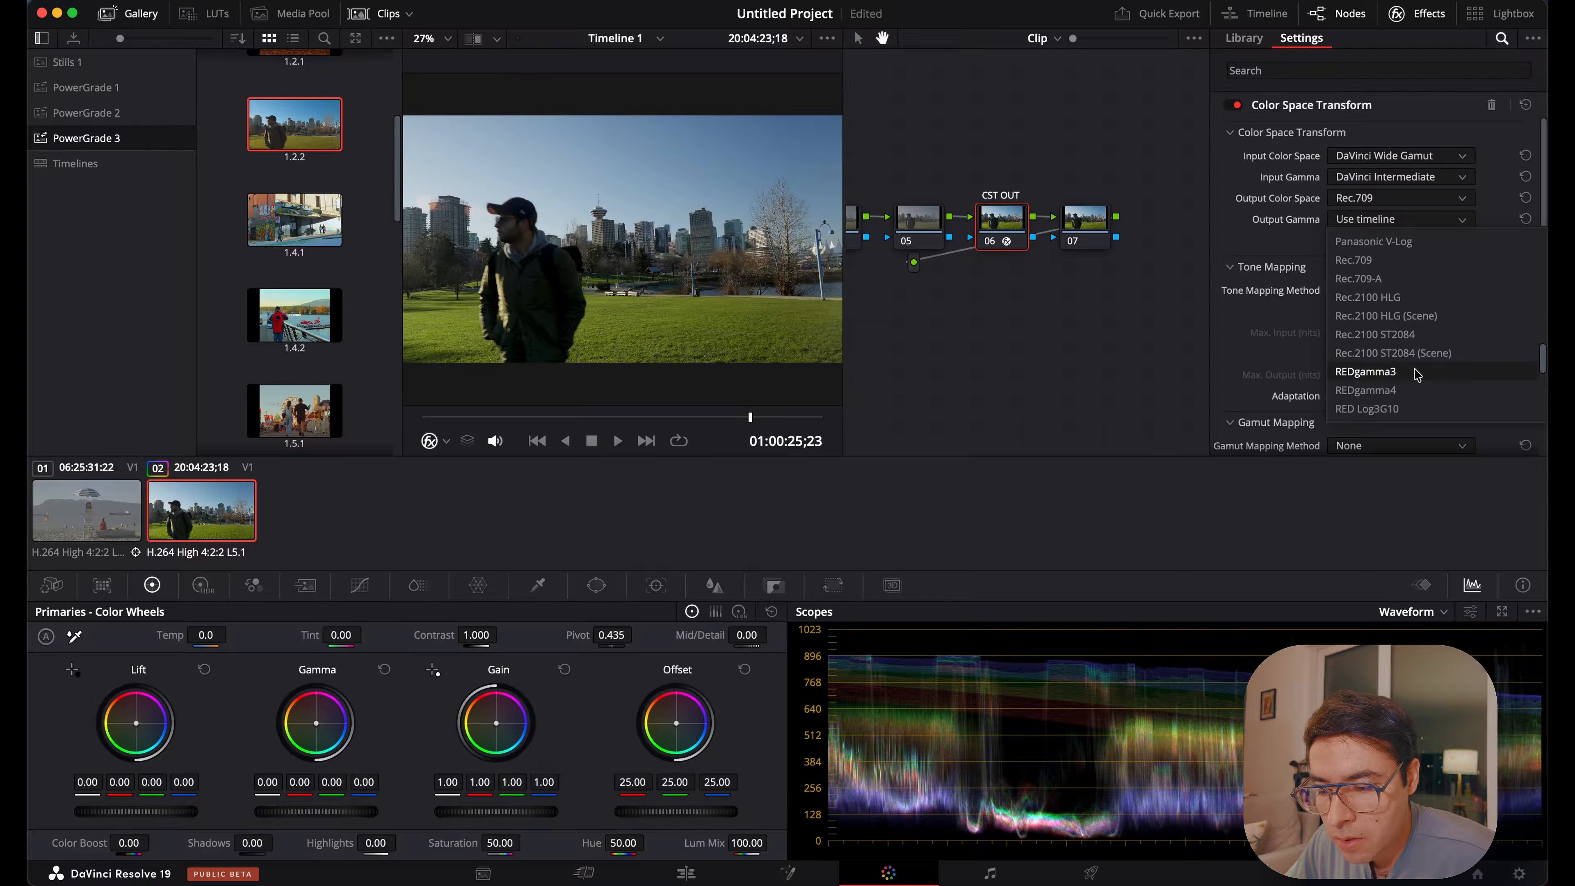
left_click(1399, 279)
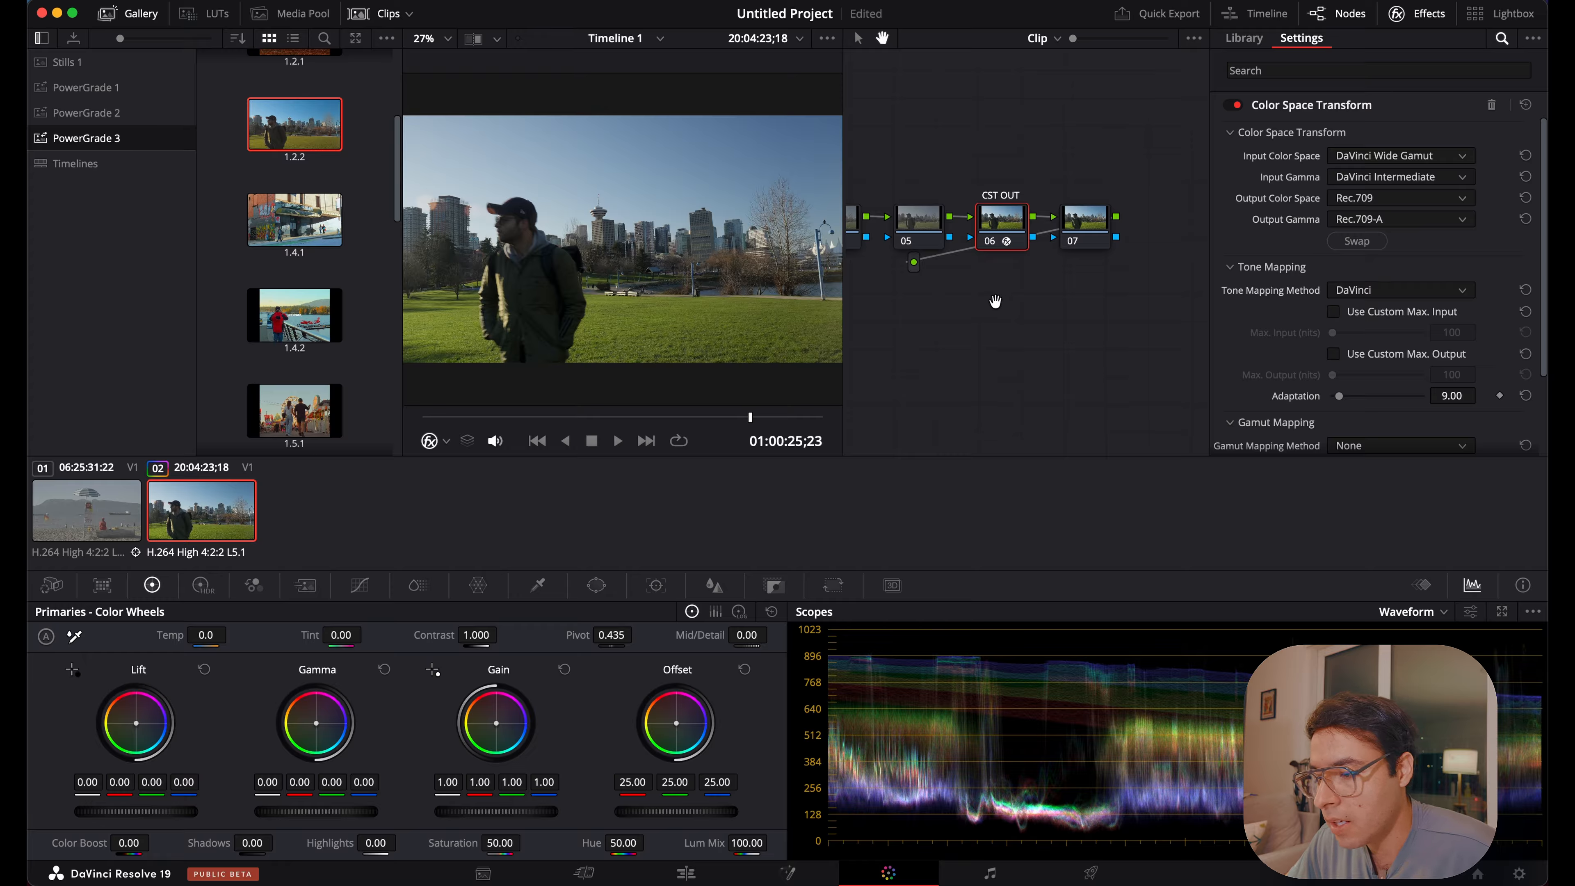
Label node 02 "EXP" and lower its overall Offset to 24.60.
left_click_drag(974, 309, 986, 309)
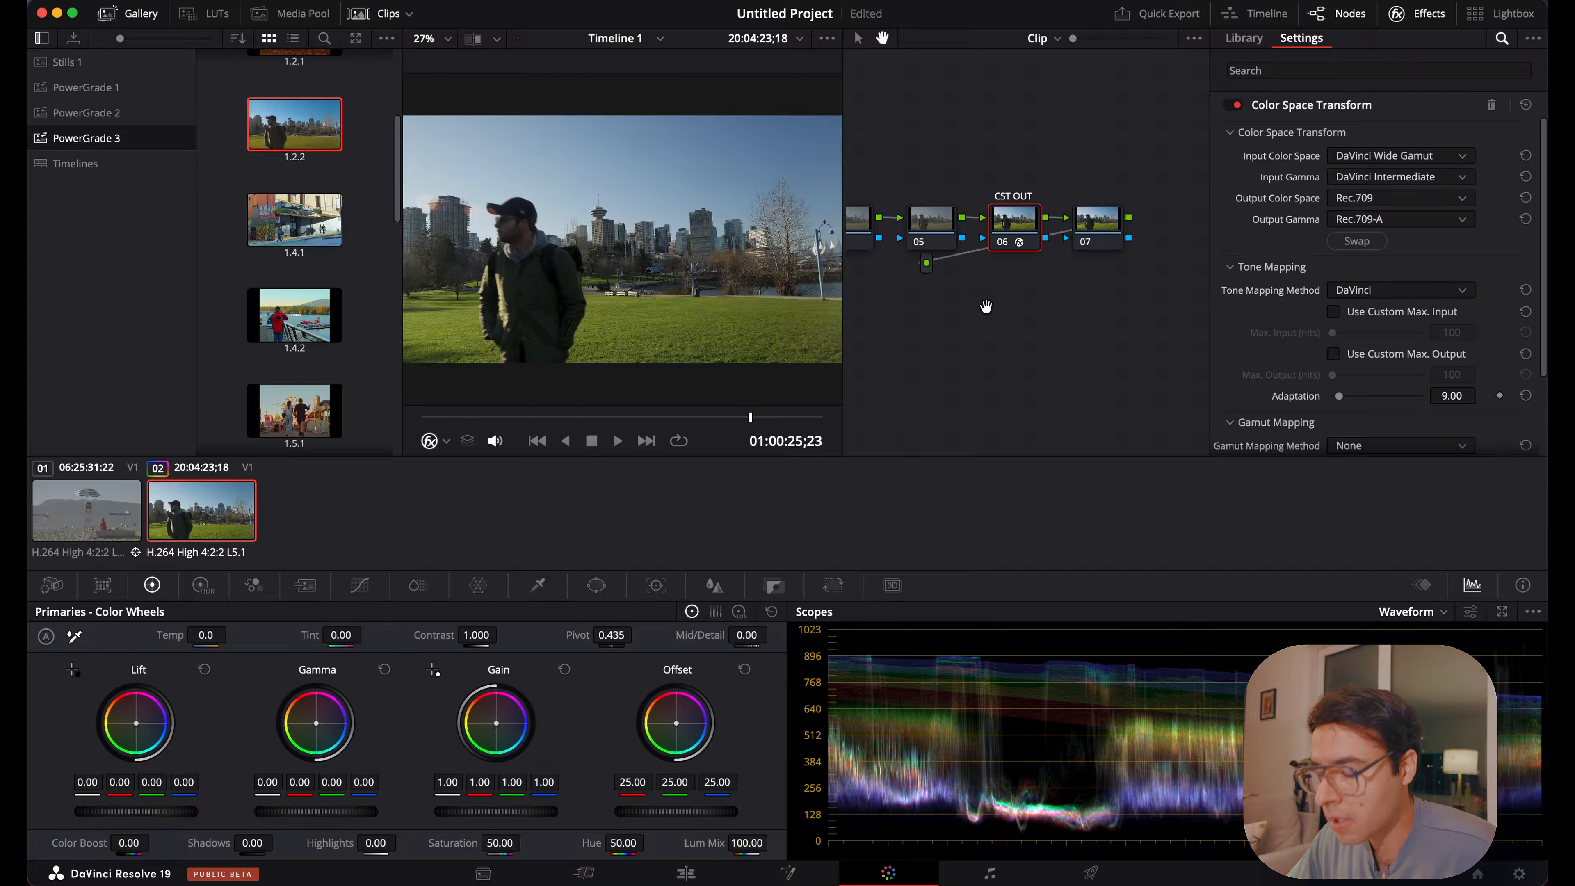
left_click_drag(947, 317, 1029, 322)
left_click_drag(924, 315, 1090, 314)
left_click_drag(941, 318, 1046, 316)
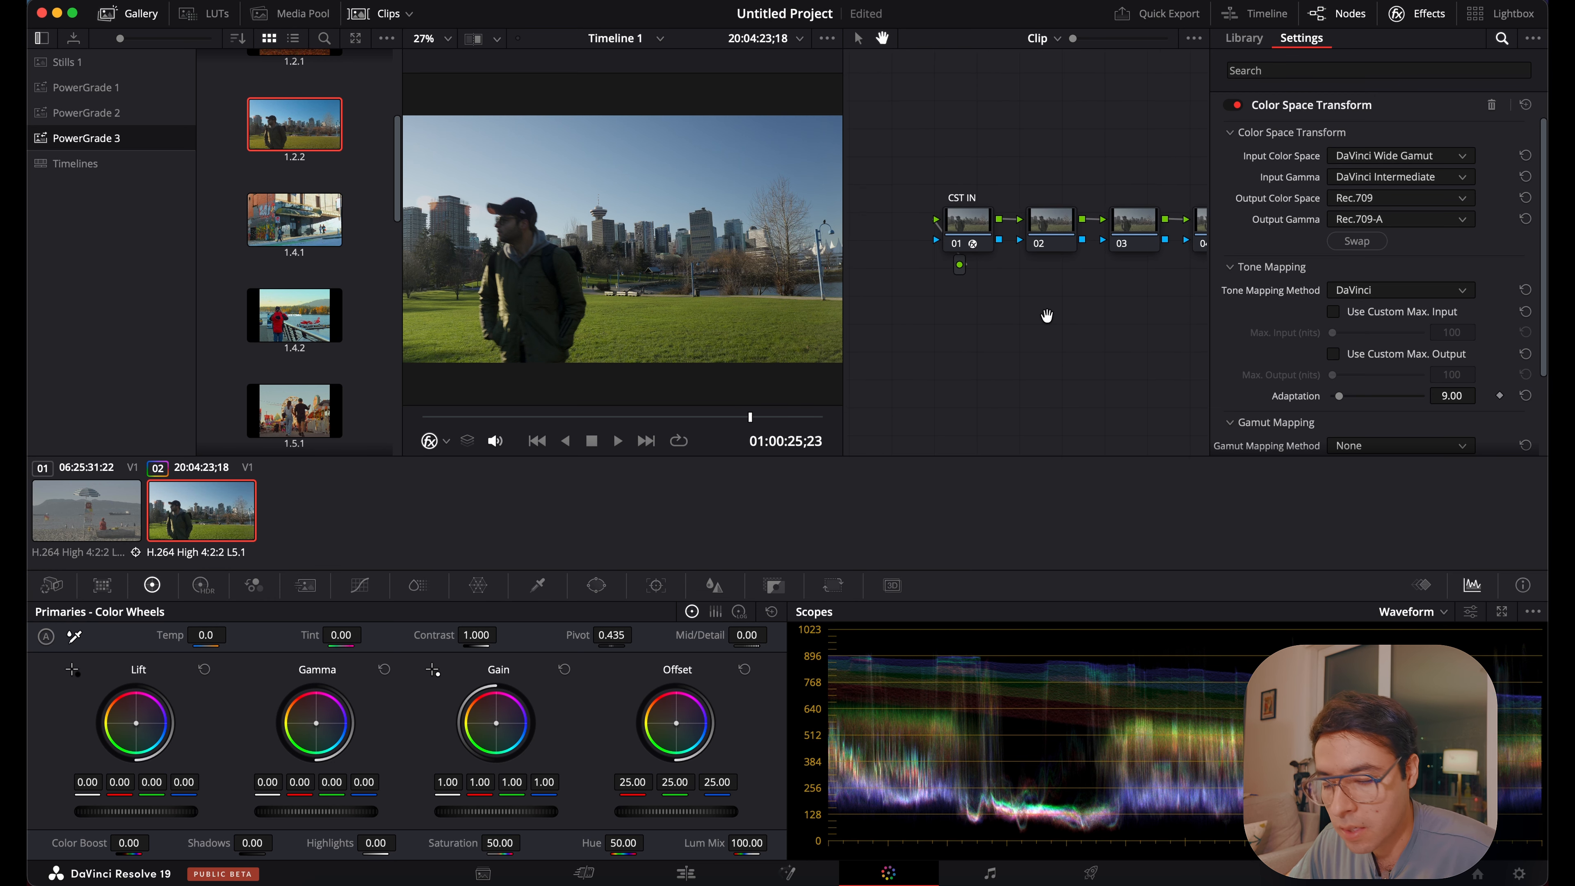
left_click_drag(1070, 305, 1031, 298)
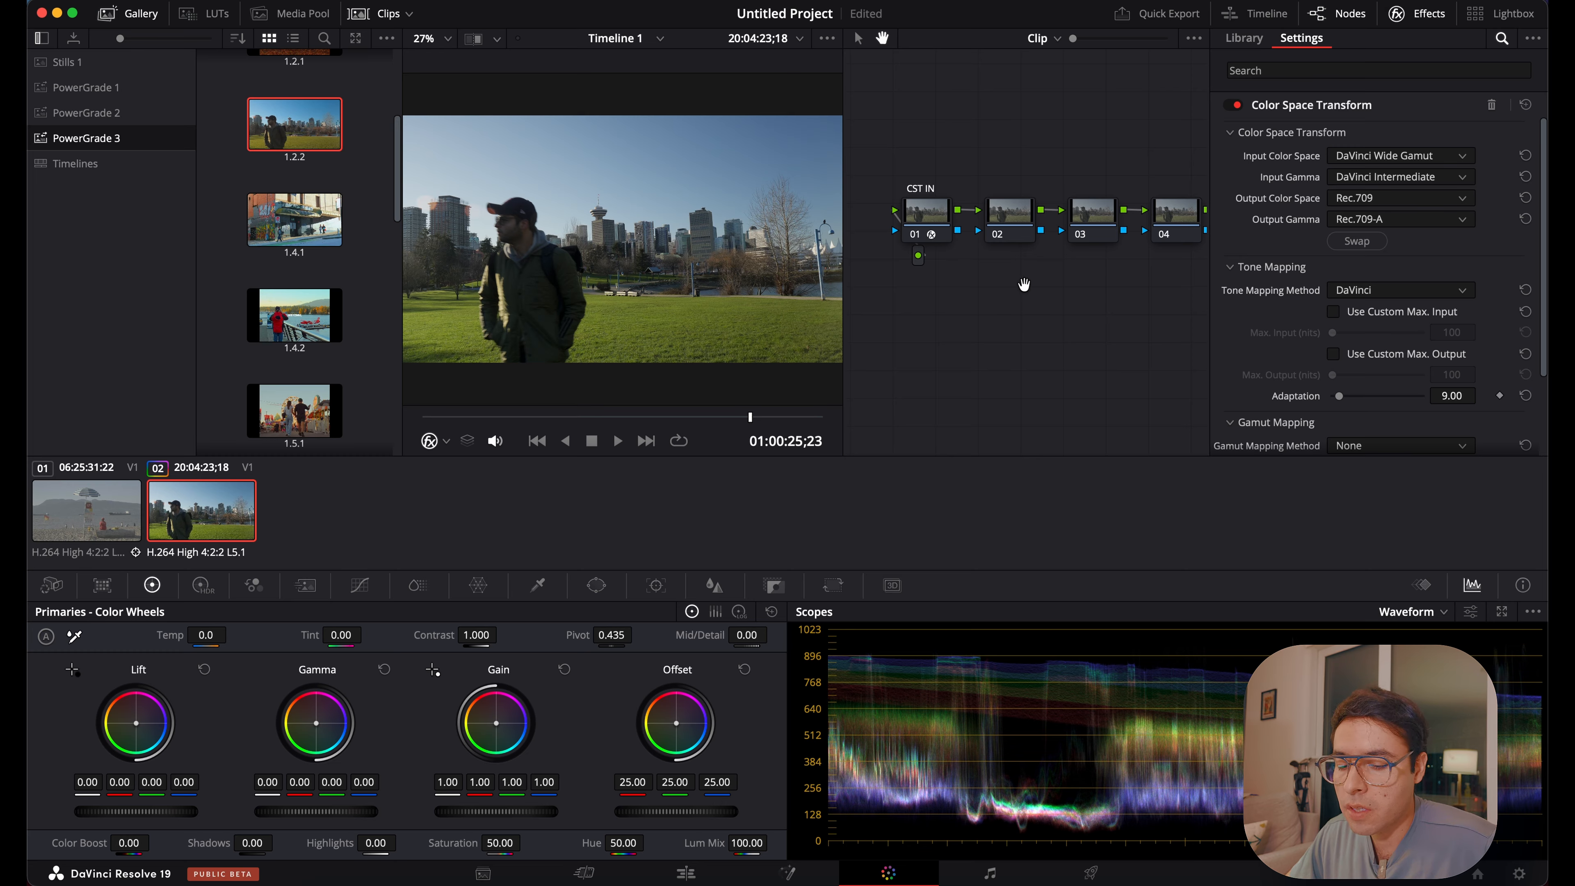
left_click(1001, 214)
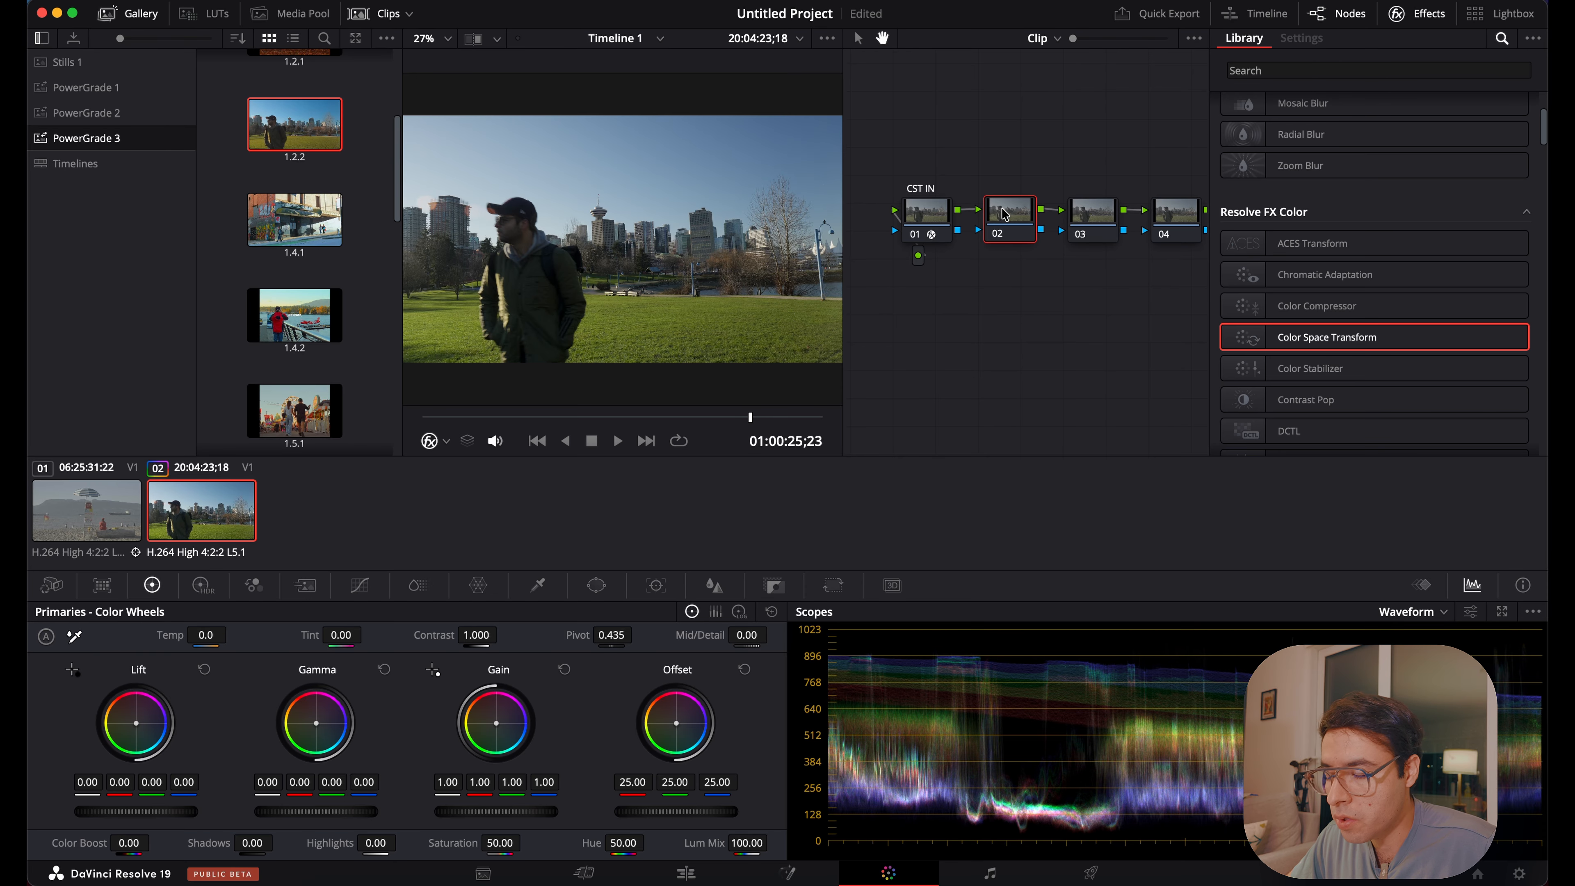
right_click(1003, 212)
left_click(1067, 247)
type("EXP")
key("Caps_Lock")
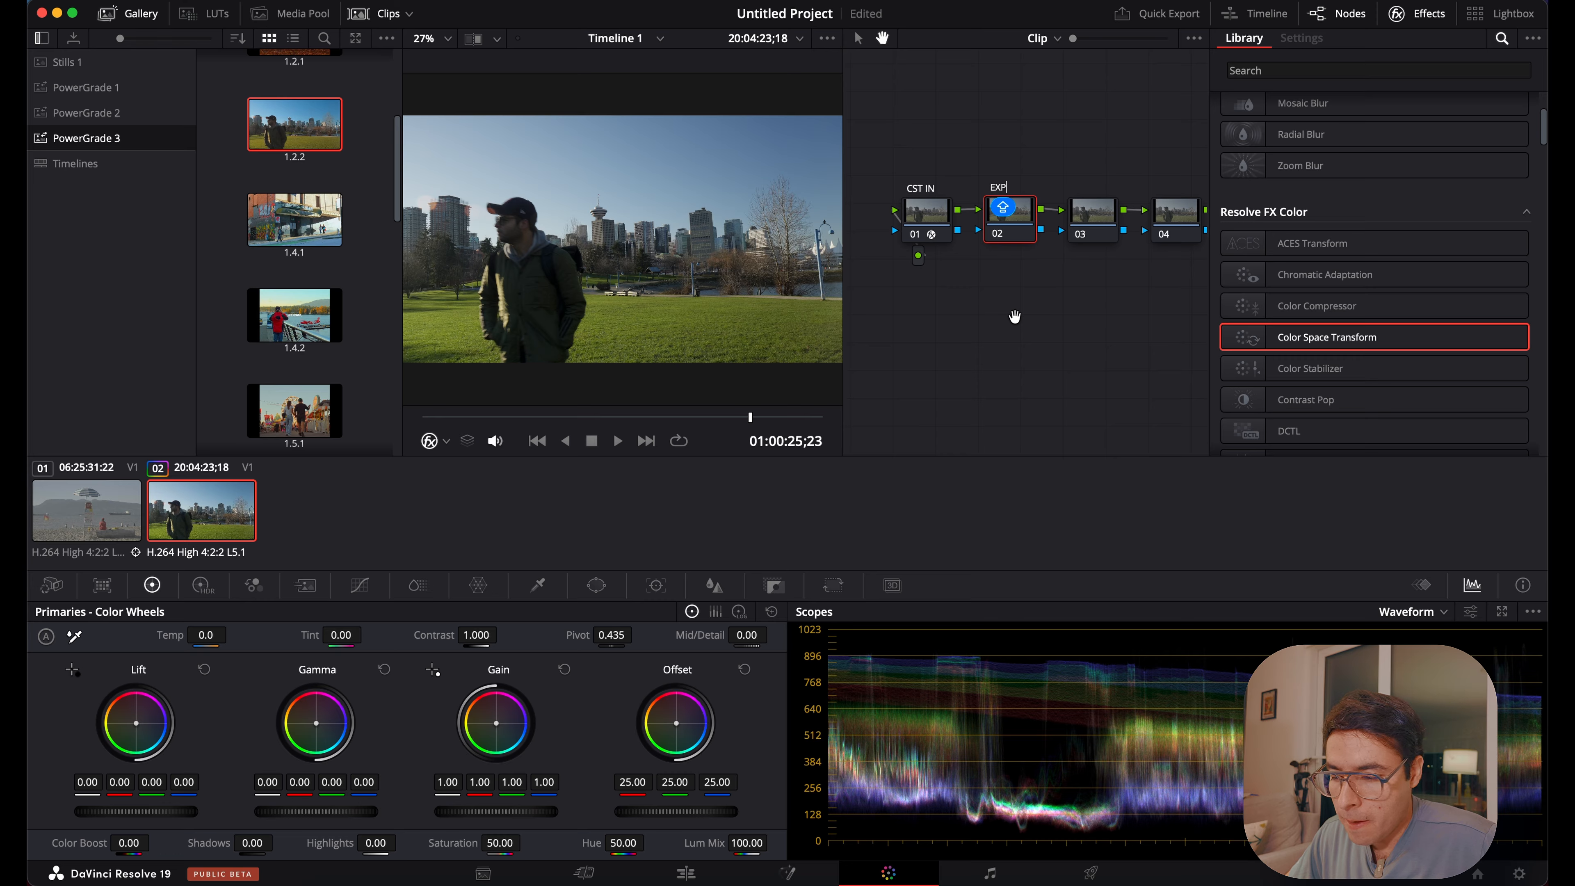
key("Return")
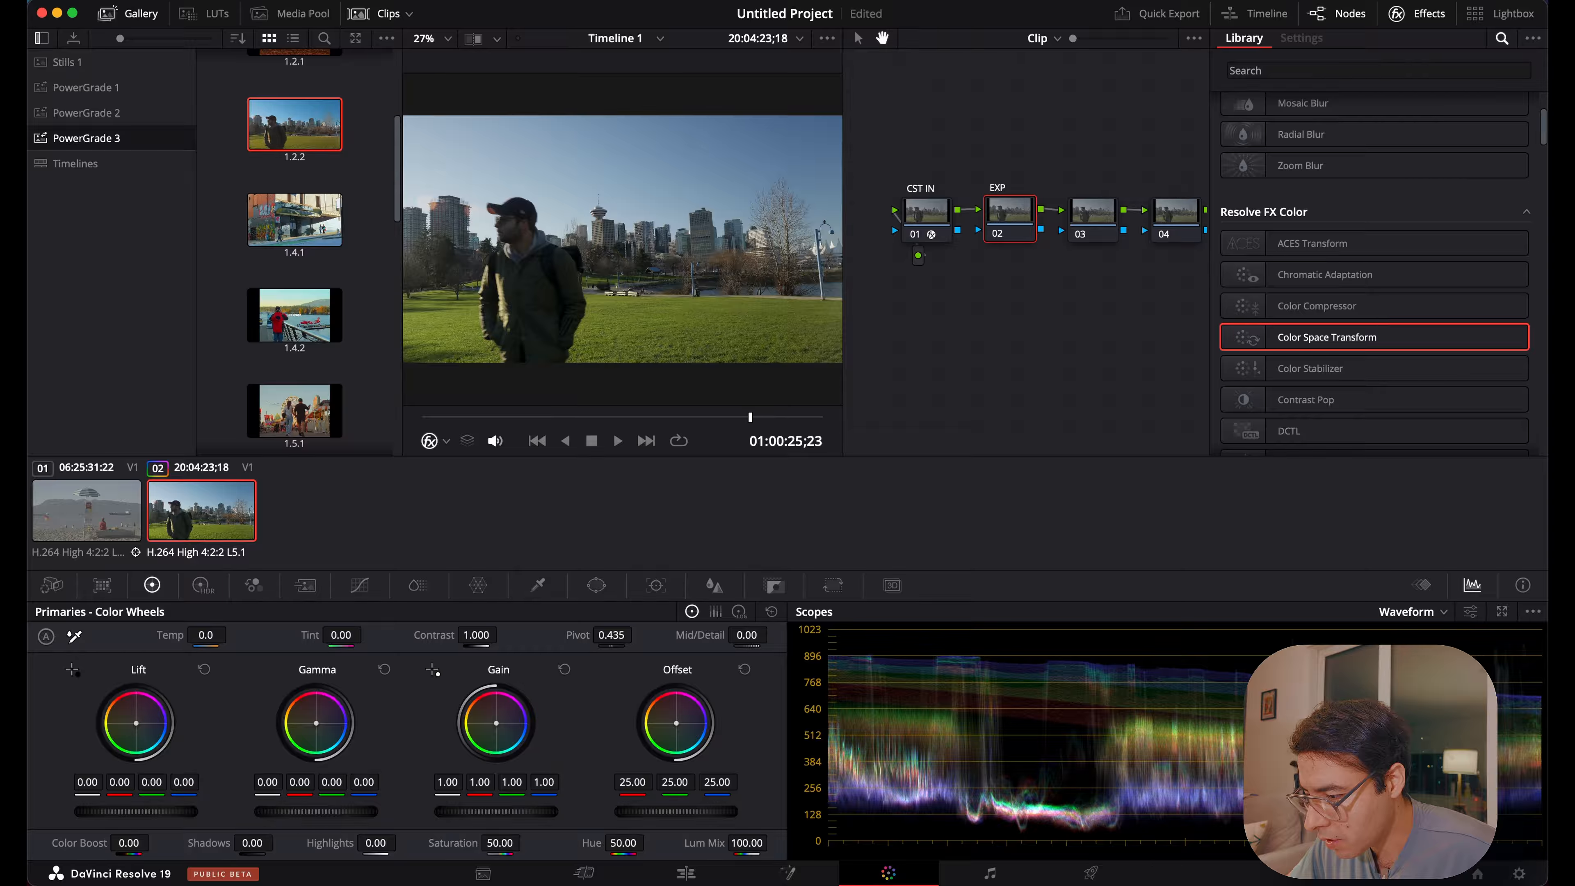
left_click_drag(674, 810, 665, 810)
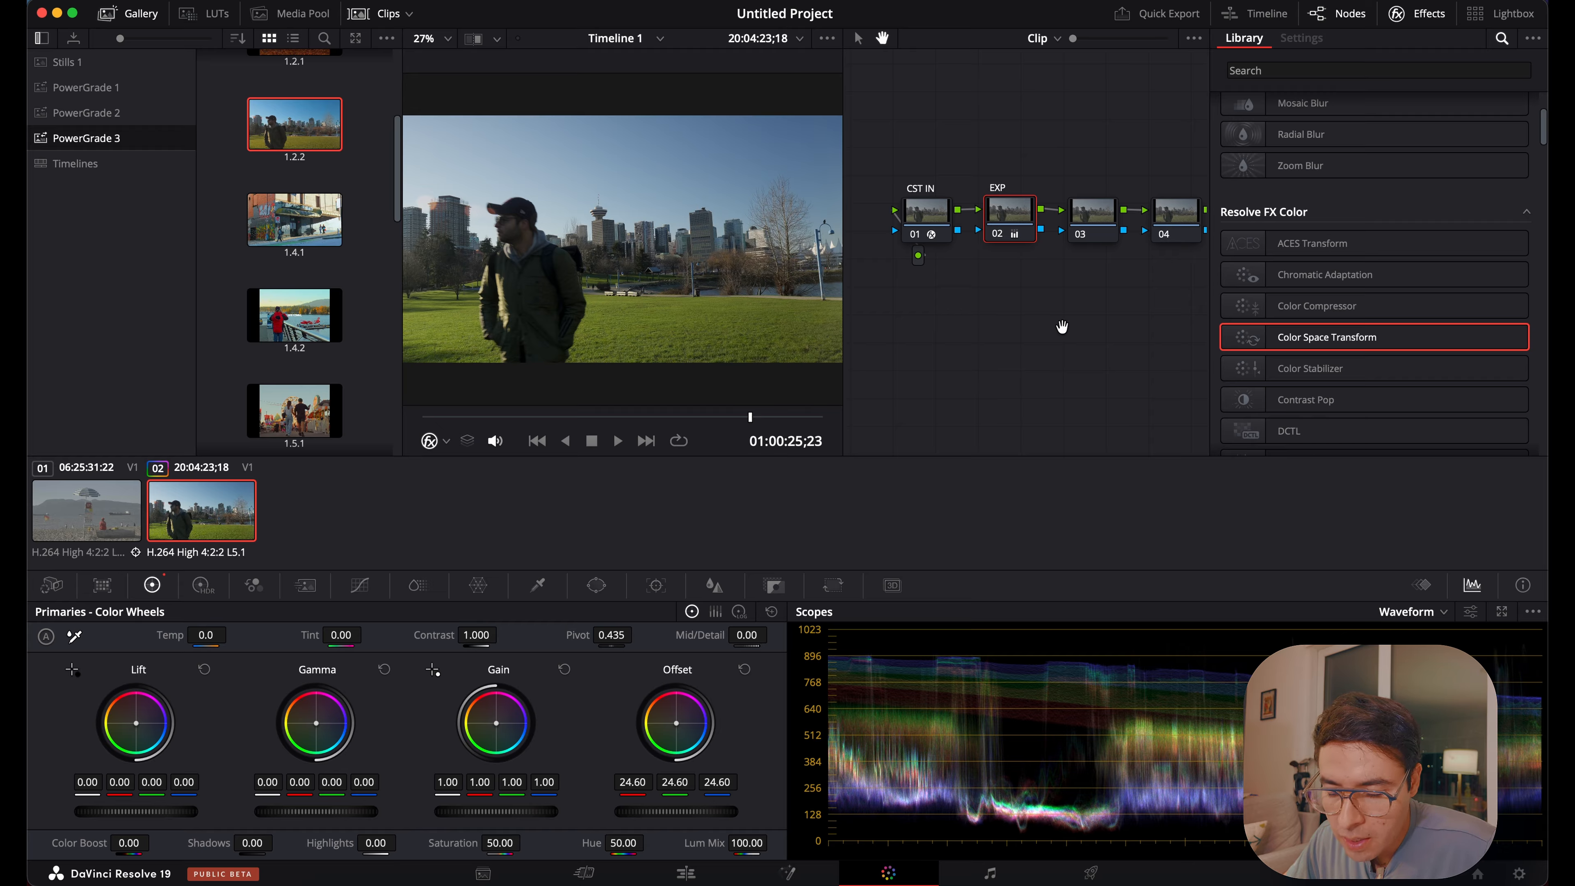
Label node 03 "WB" and apply the Chromatic Adaptation effect to it.
right_click(1085, 220)
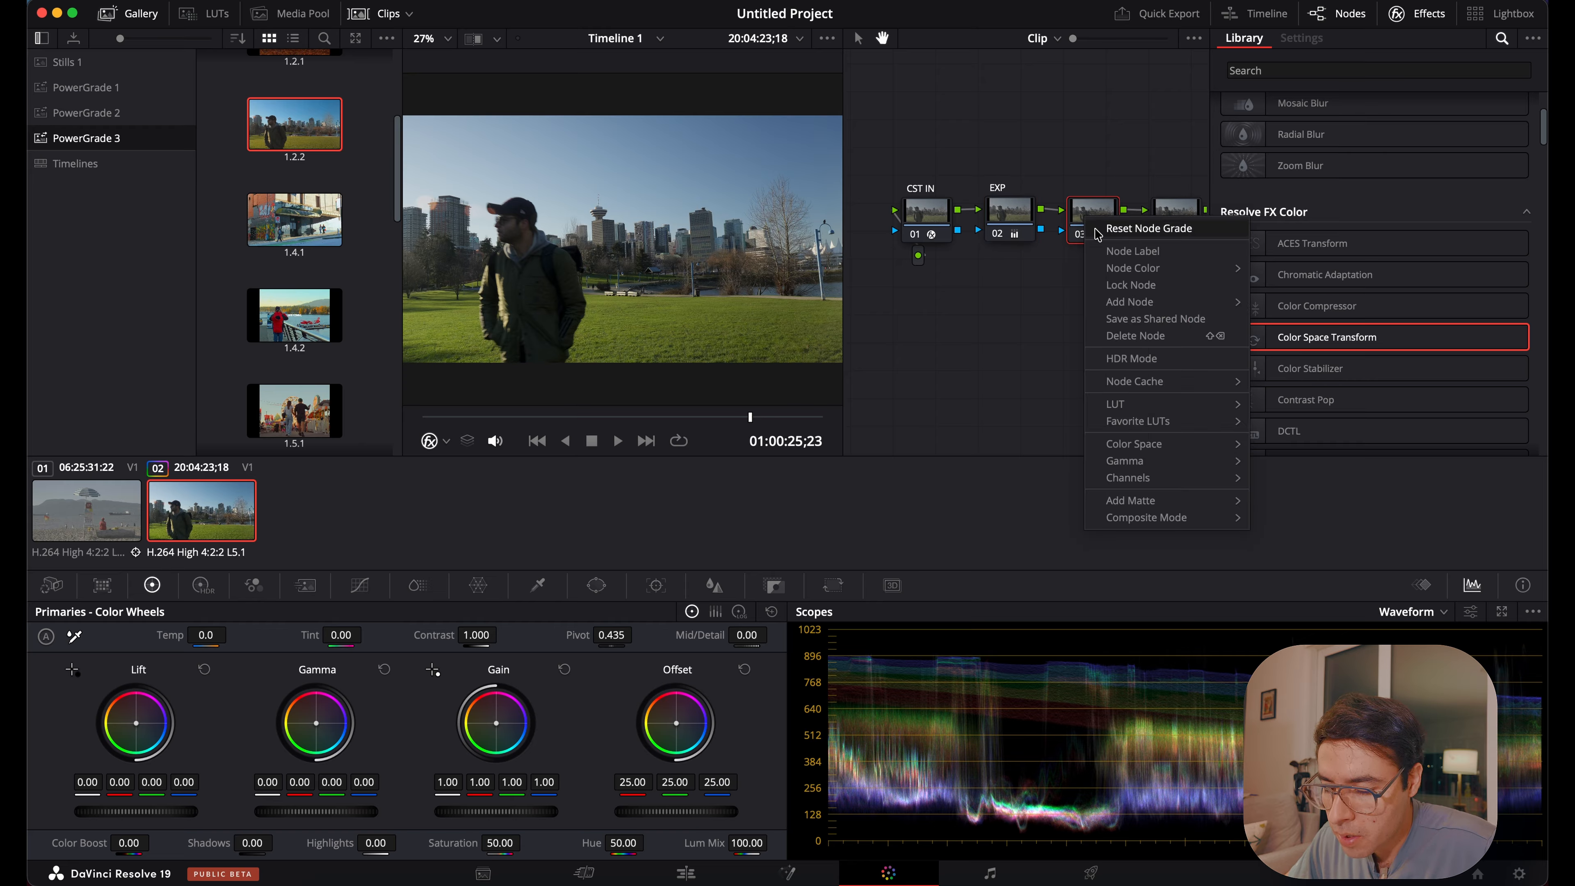
mouse_move(1132, 267)
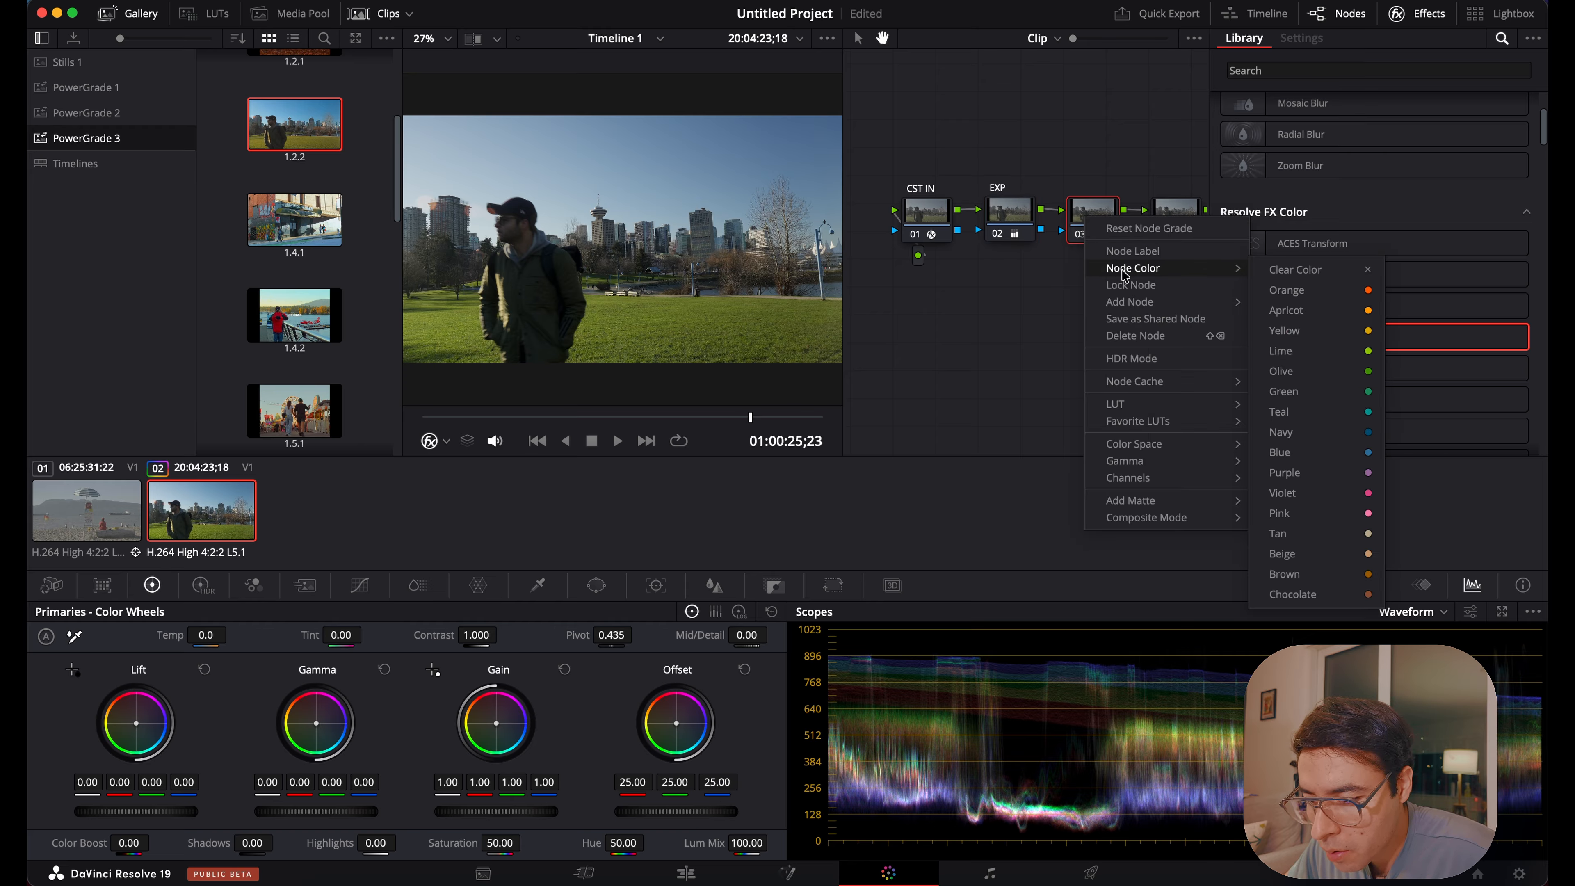
left_click(1132, 251)
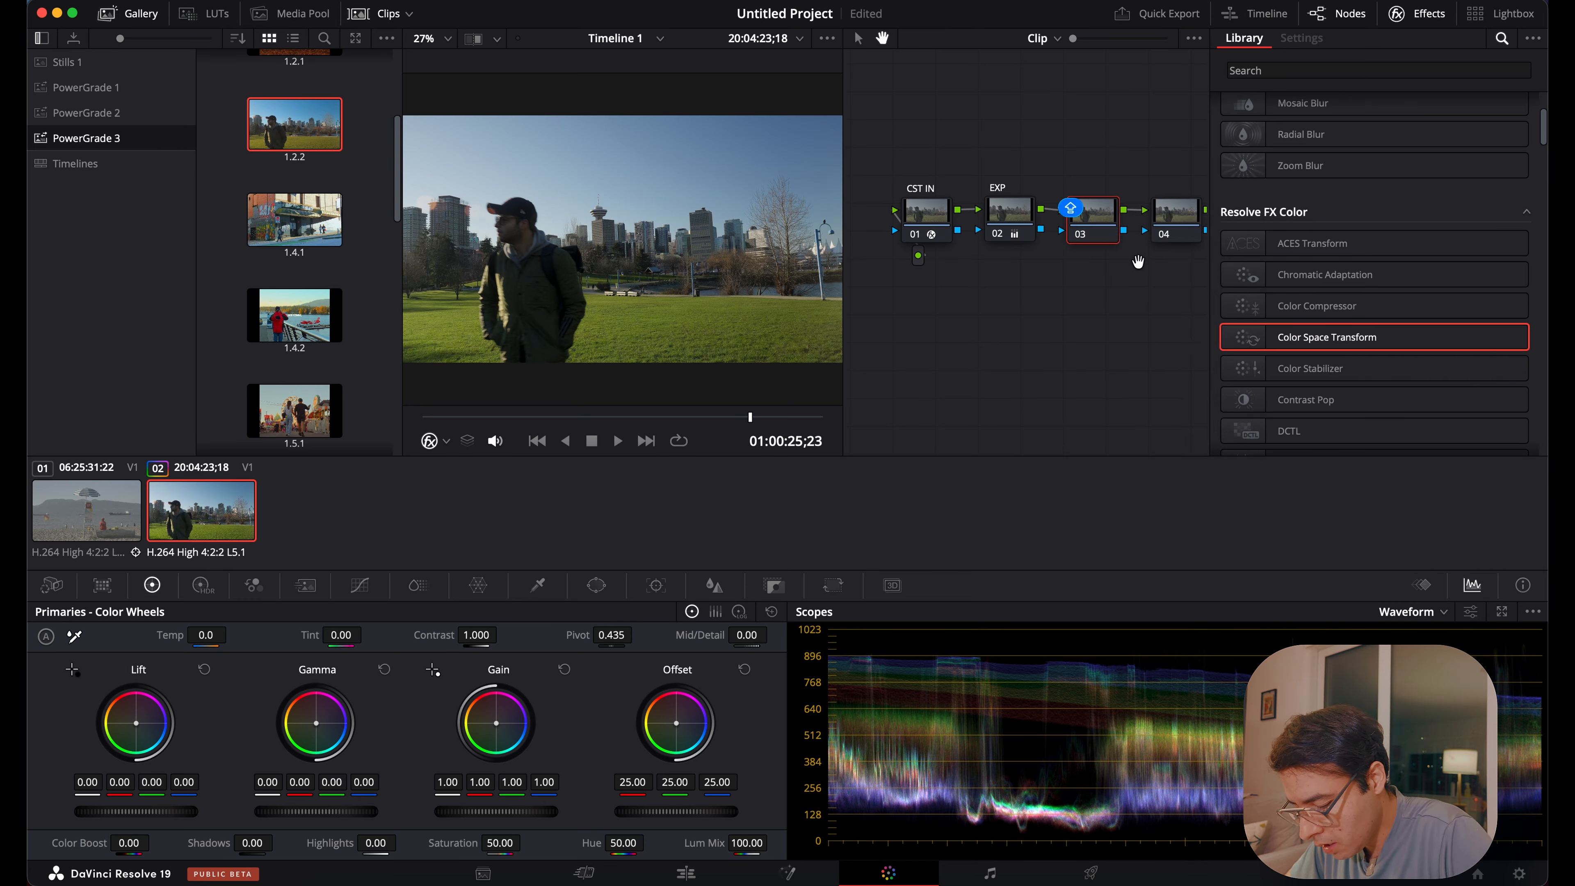
type("WB")
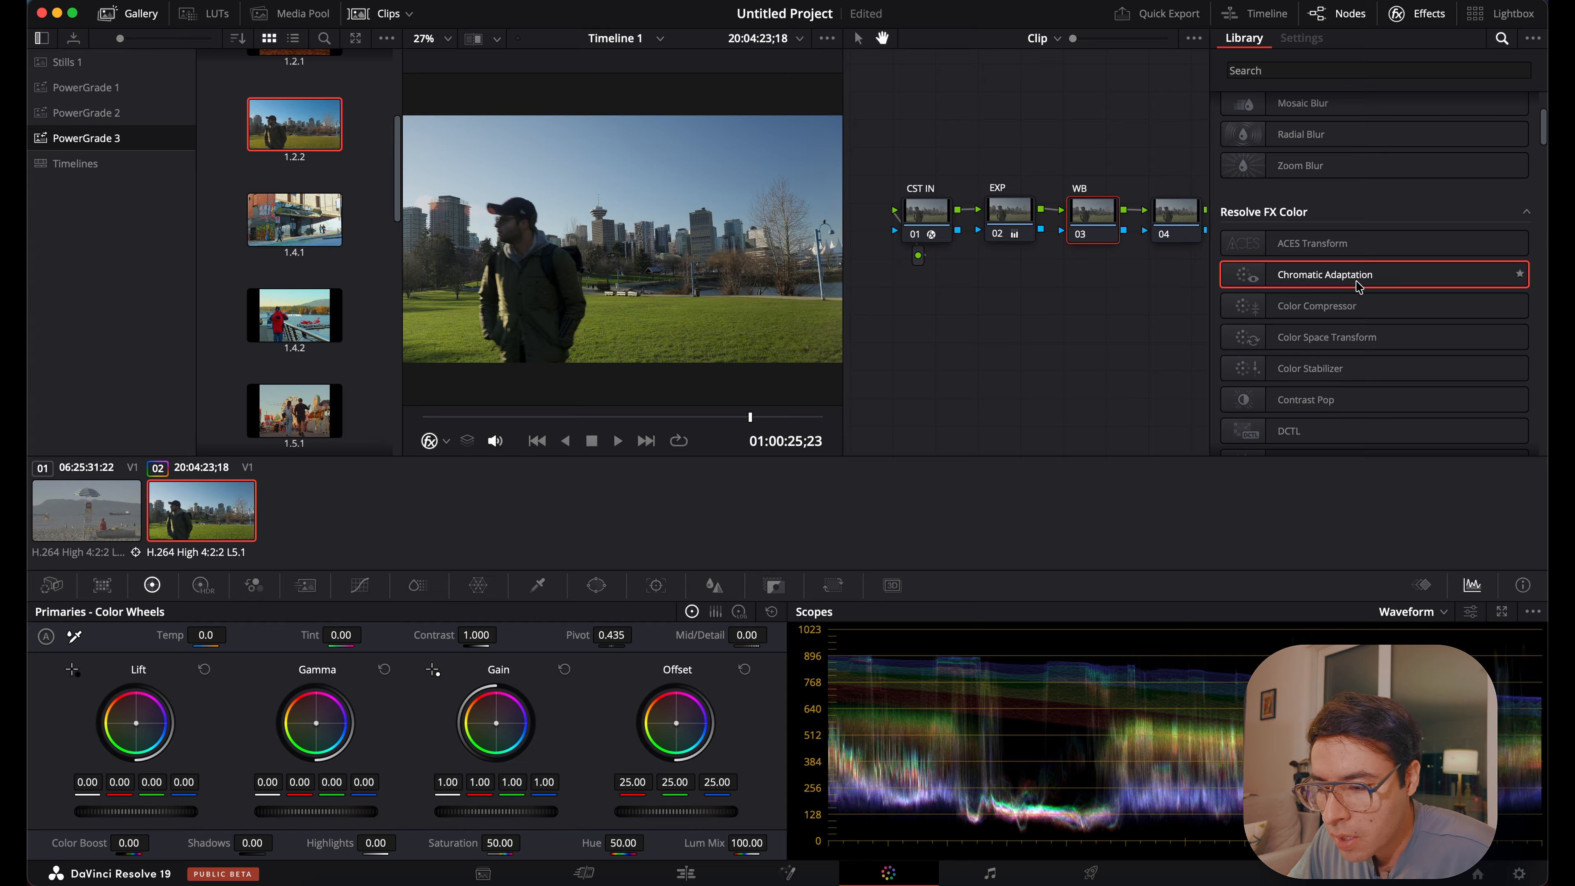
left_click_drag(1306, 282, 1095, 214)
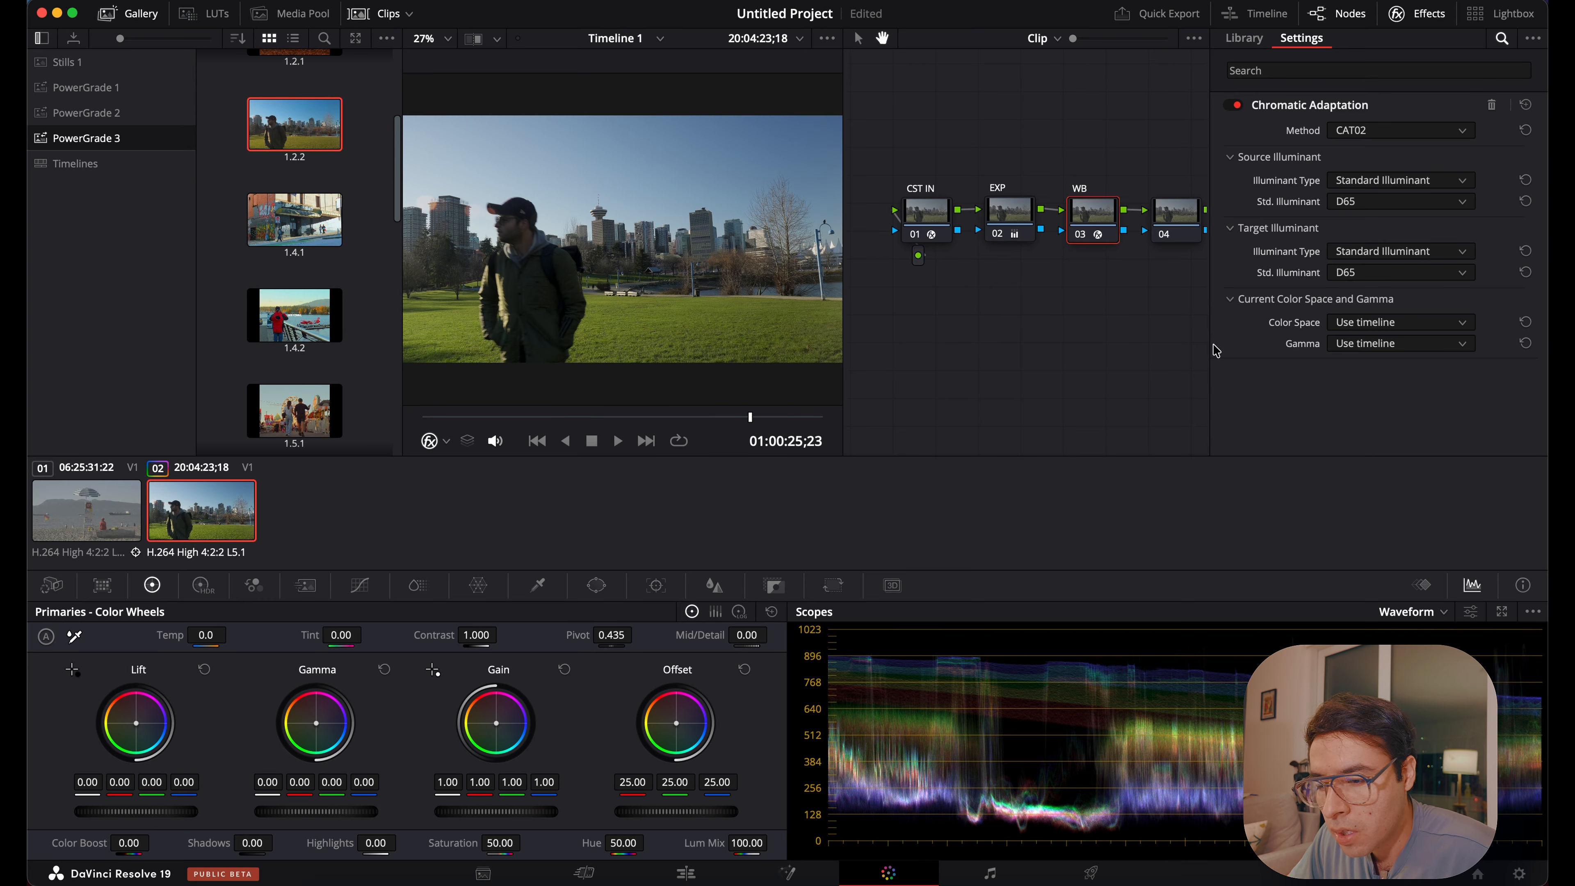
Set both the source and target illuminant types of the WB node's Chromatic Adaptation to Color Temperature.
left_click(1380, 179)
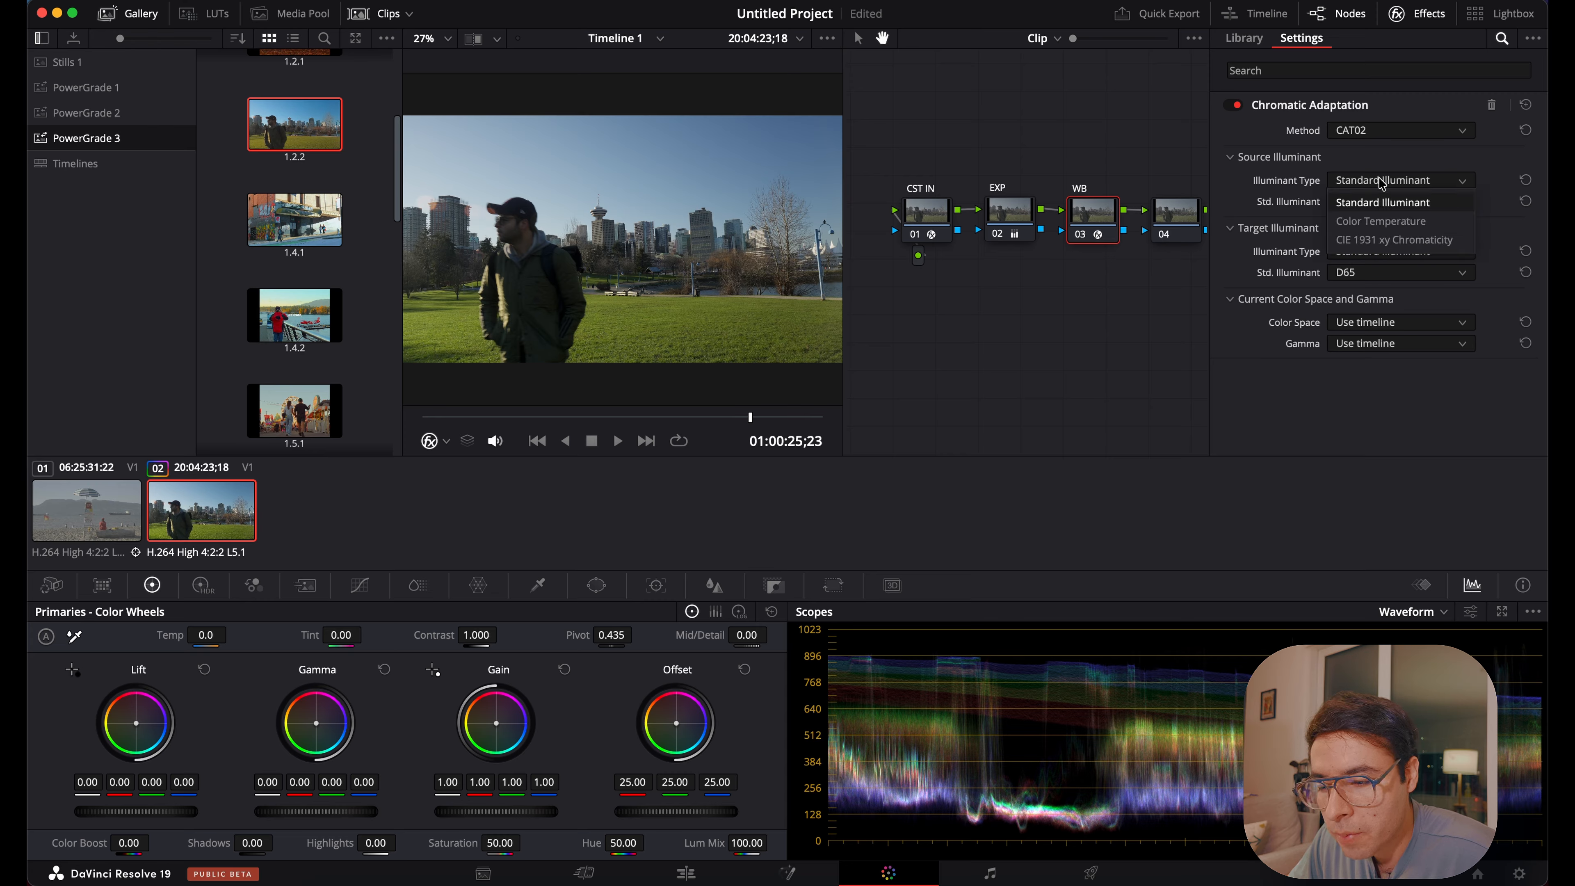
left_click(1396, 223)
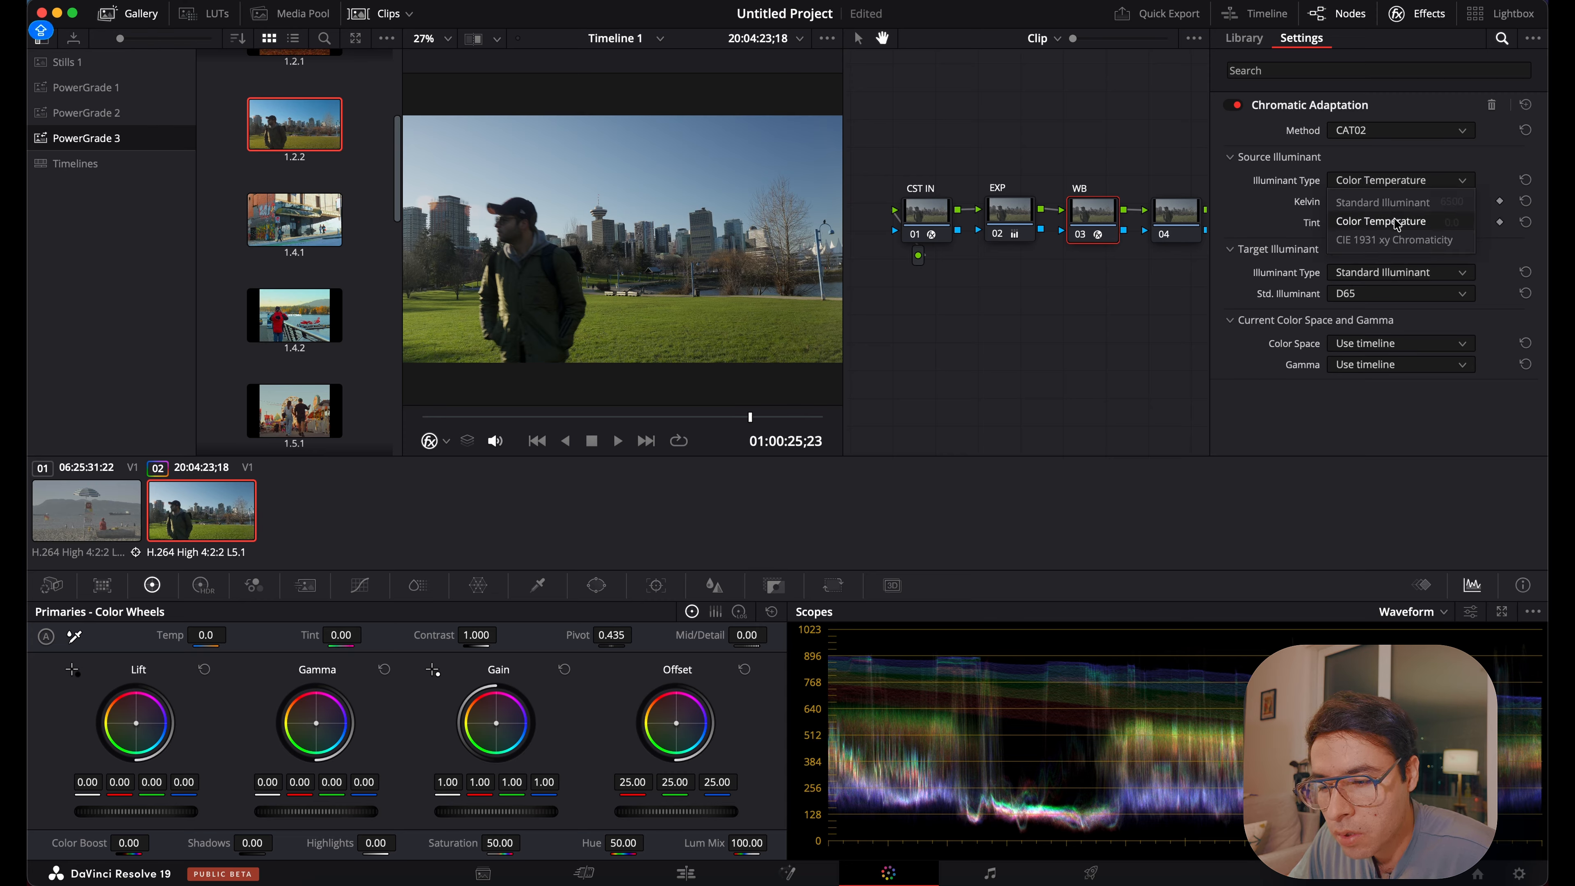
left_click(1374, 276)
left_click(1395, 318)
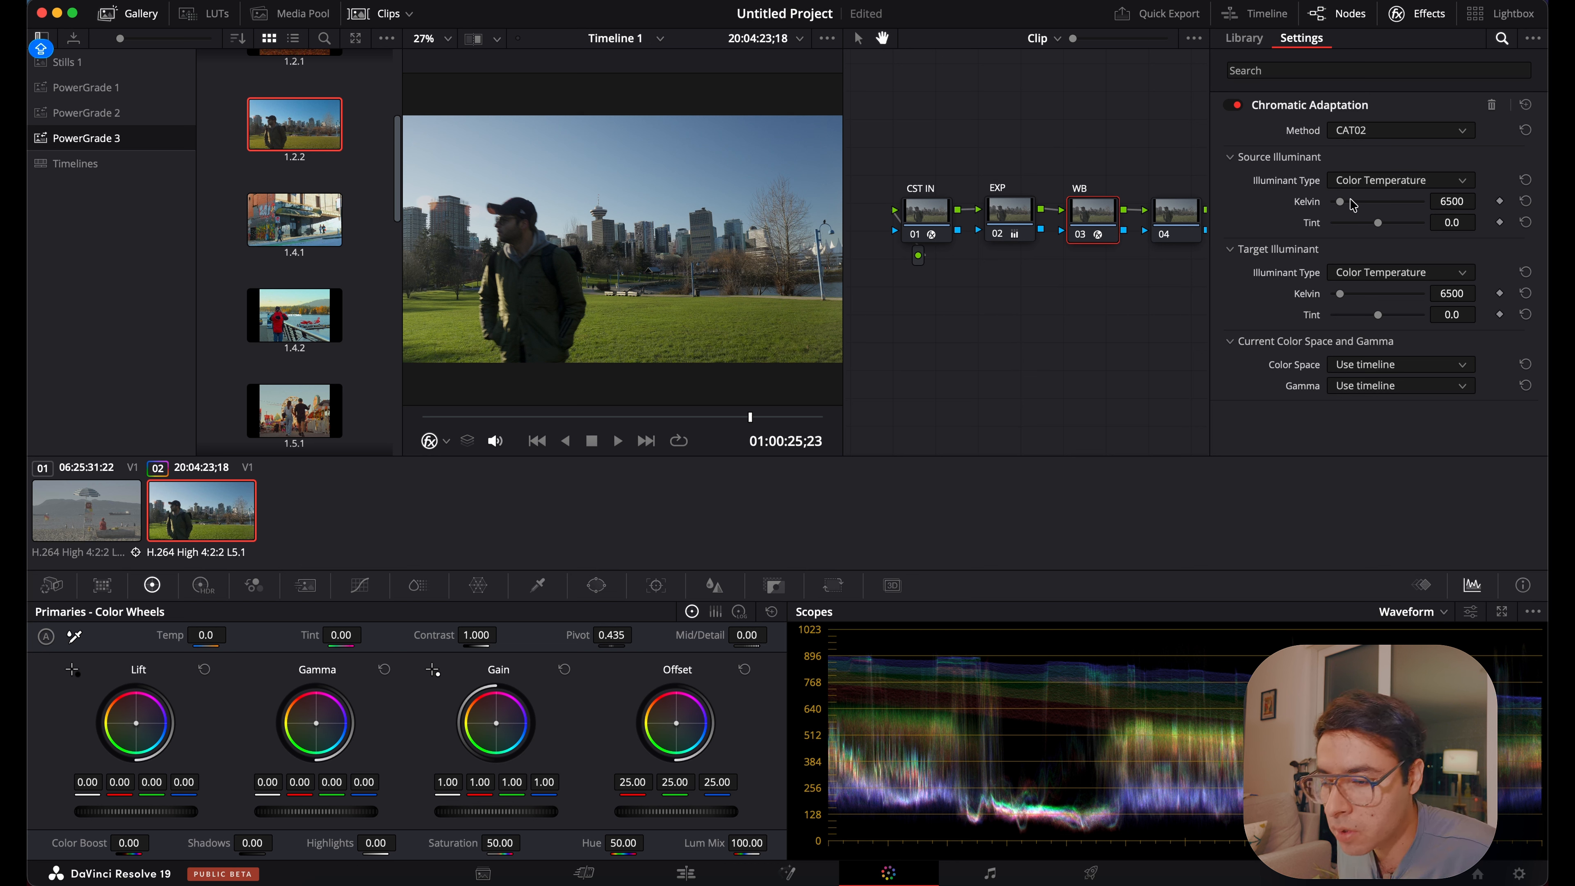
Set the WB node's source illuminant to 6810 Kelvin and its target illuminant to 6554 Kelvin.
left_click_drag(1342, 205, 1341, 206)
left_click_drag(1451, 201, 1452, 201)
mouse_move(1448, 295)
left_mouse_down()
mouse_move(1428, 295)
mouse_move(1450, 296)
left_mouse_up()
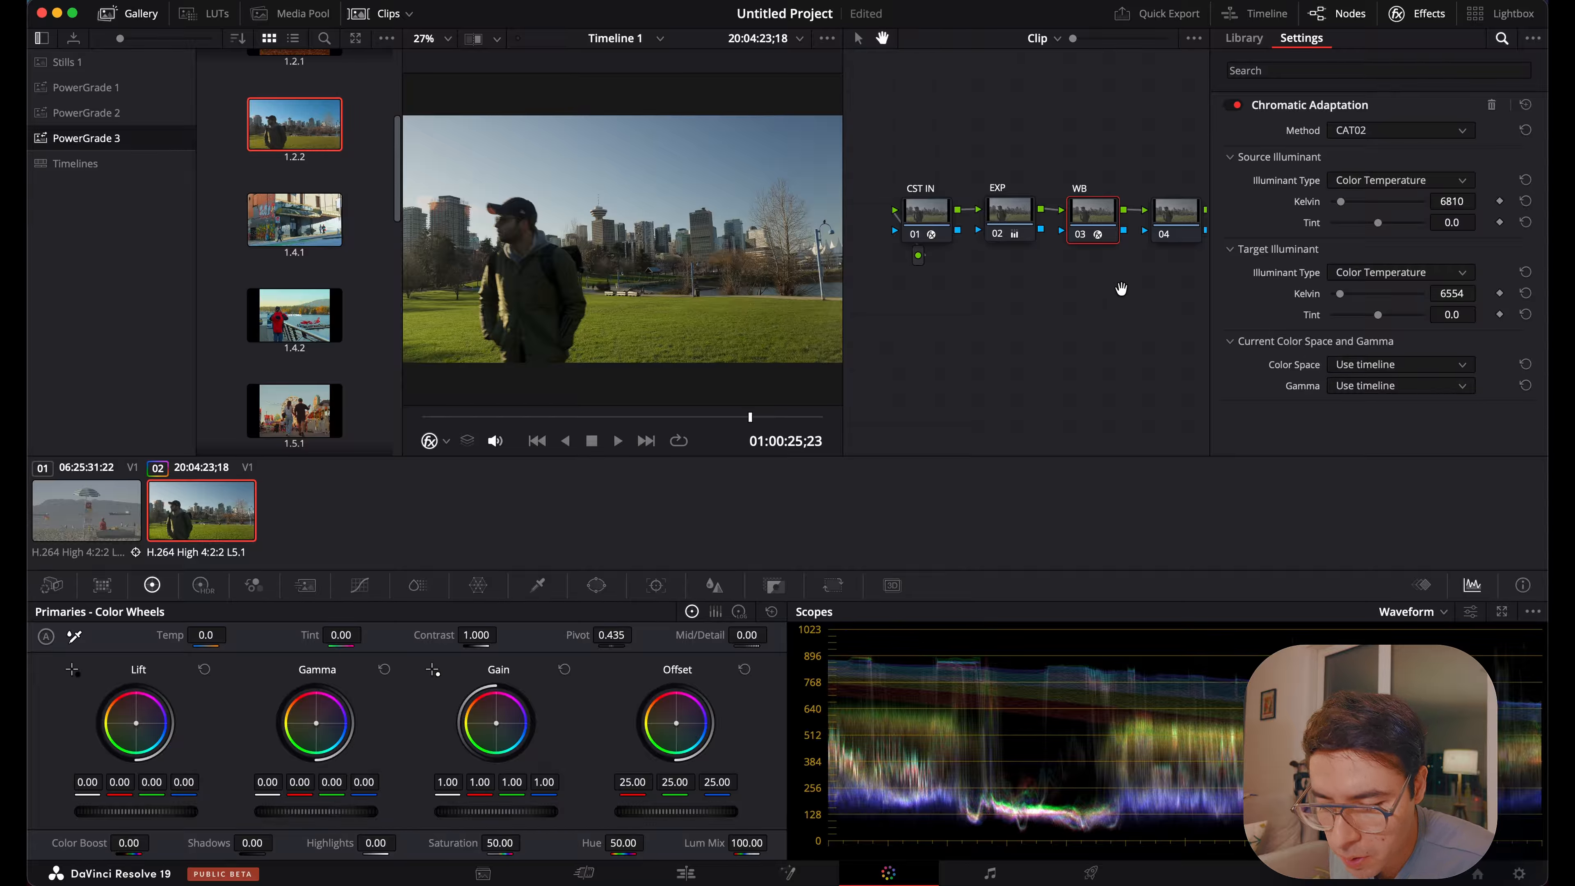
Label node 04 "CON".
left_click_drag(1119, 310, 1005, 312)
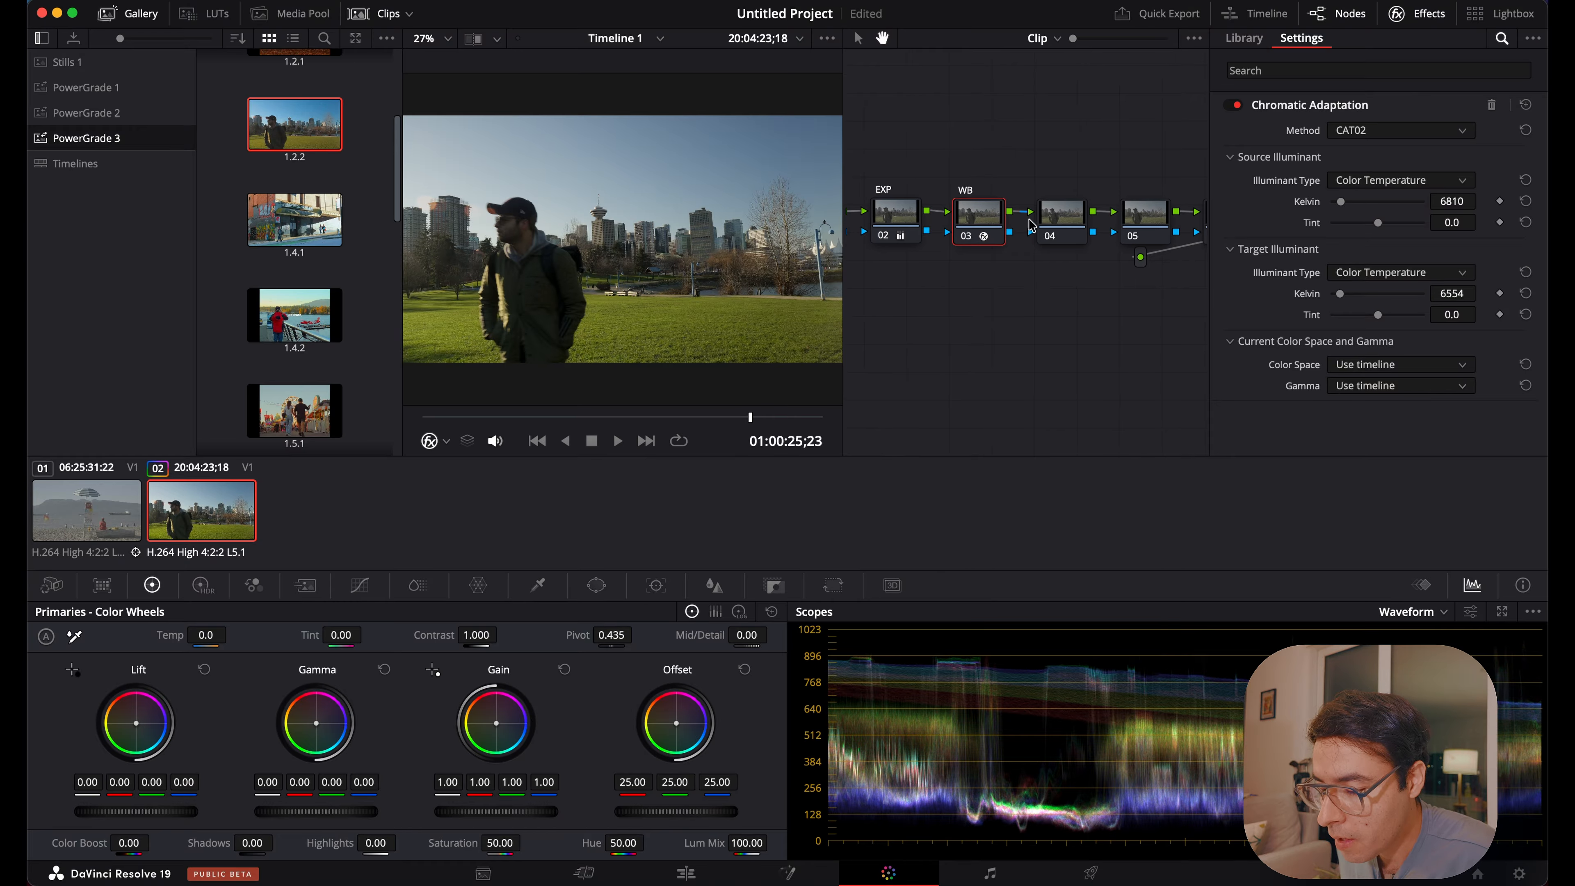
left_click(1066, 214)
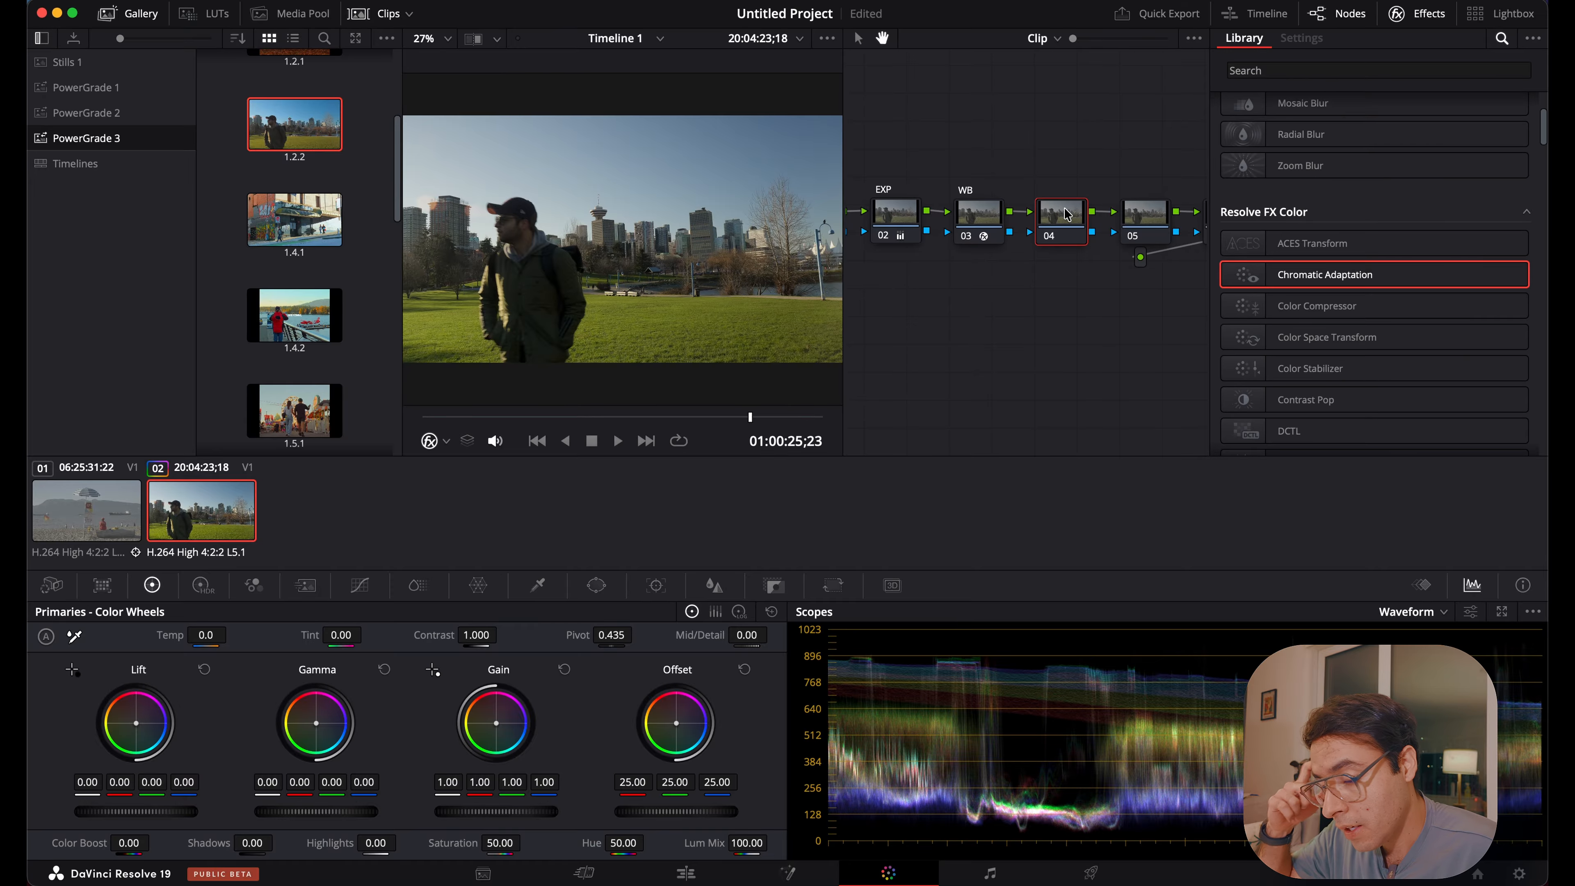
right_click(1066, 214)
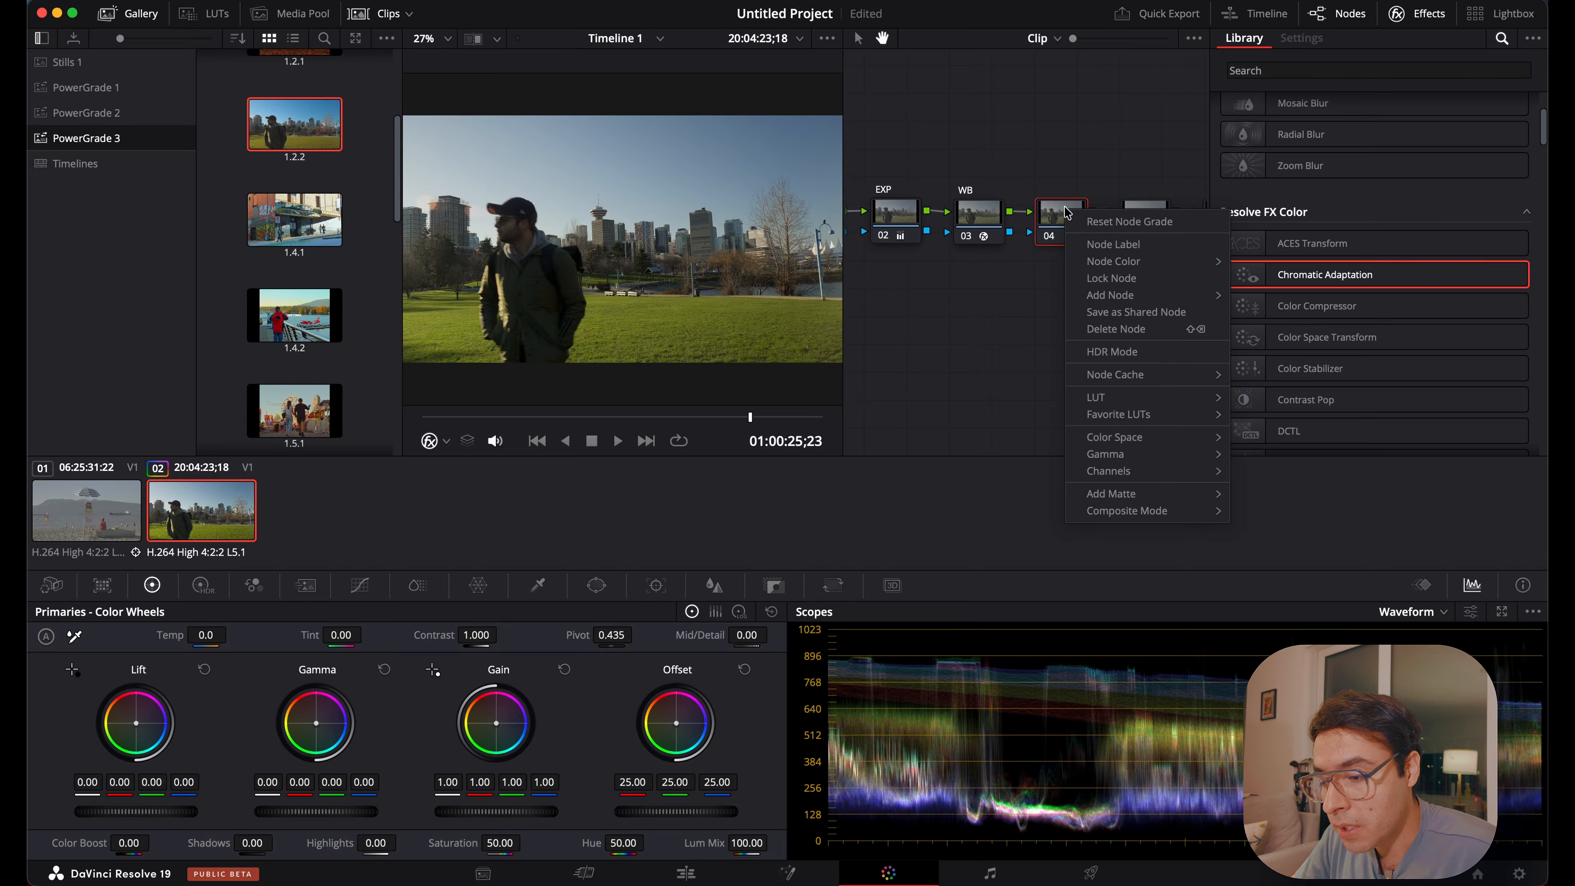
left_click(1113, 243)
type("CON")
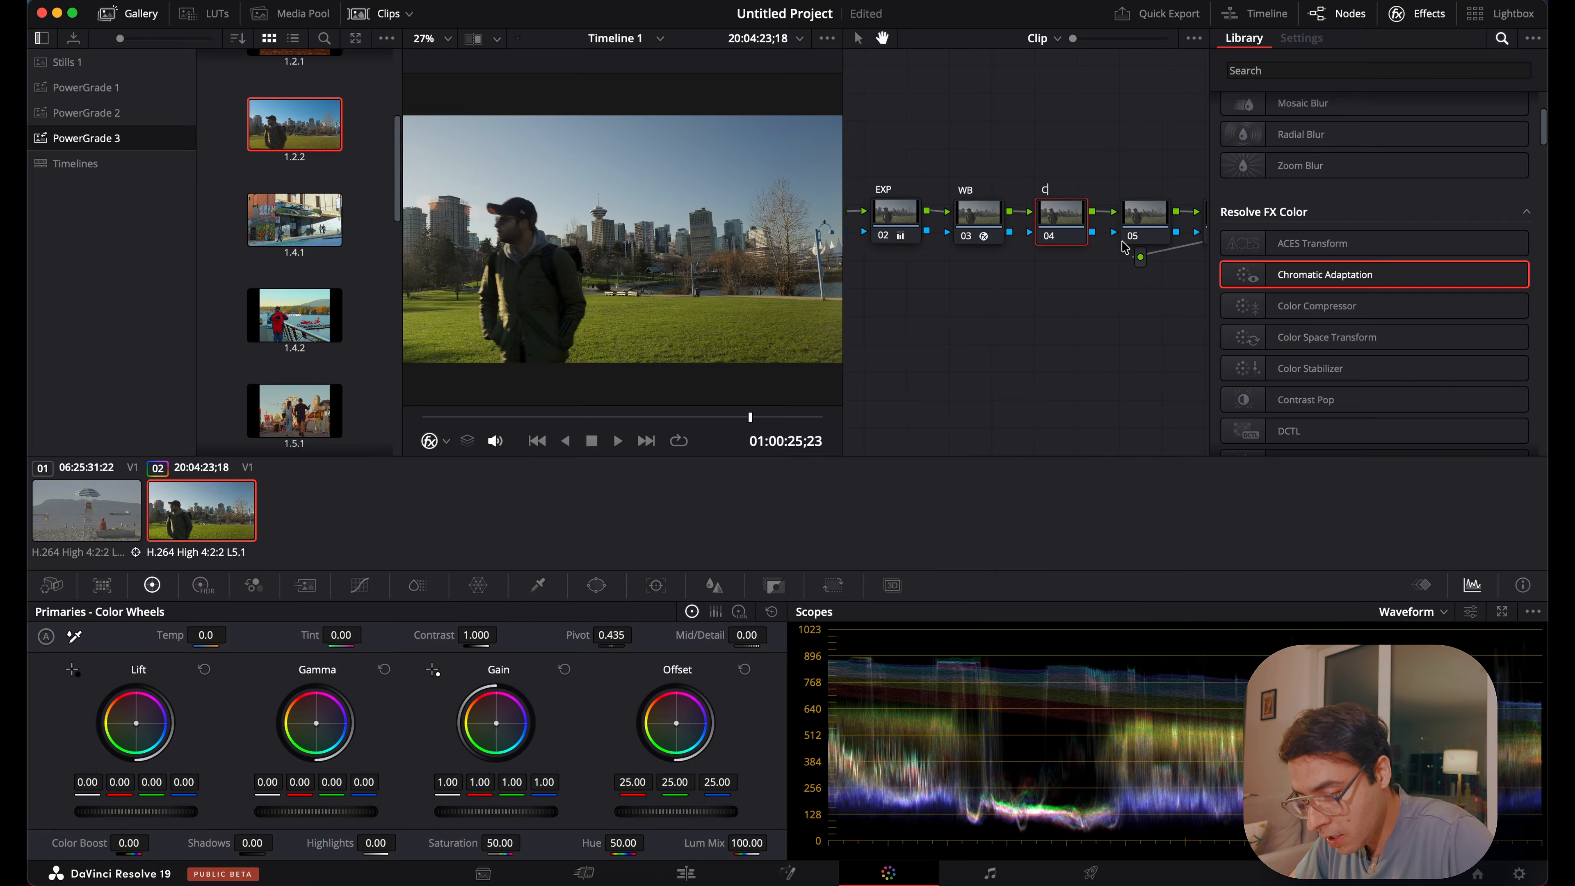
key("Return")
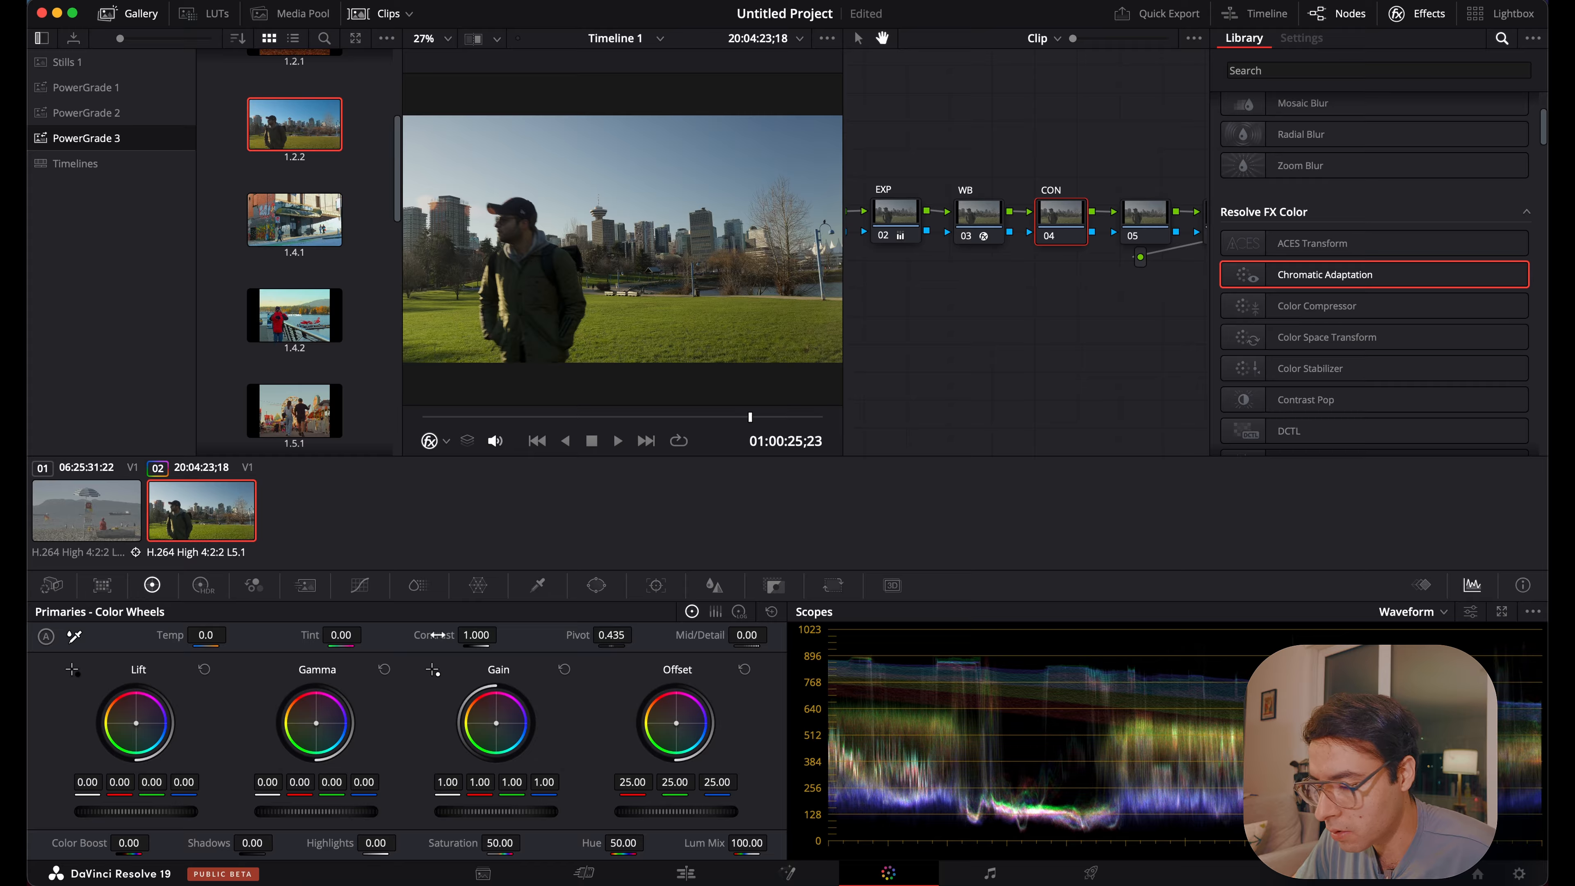
Shape a gentle S-curve on the CON node's custom curve, with one point lowering the shadows and another raising the highlights.
left_click(369, 588)
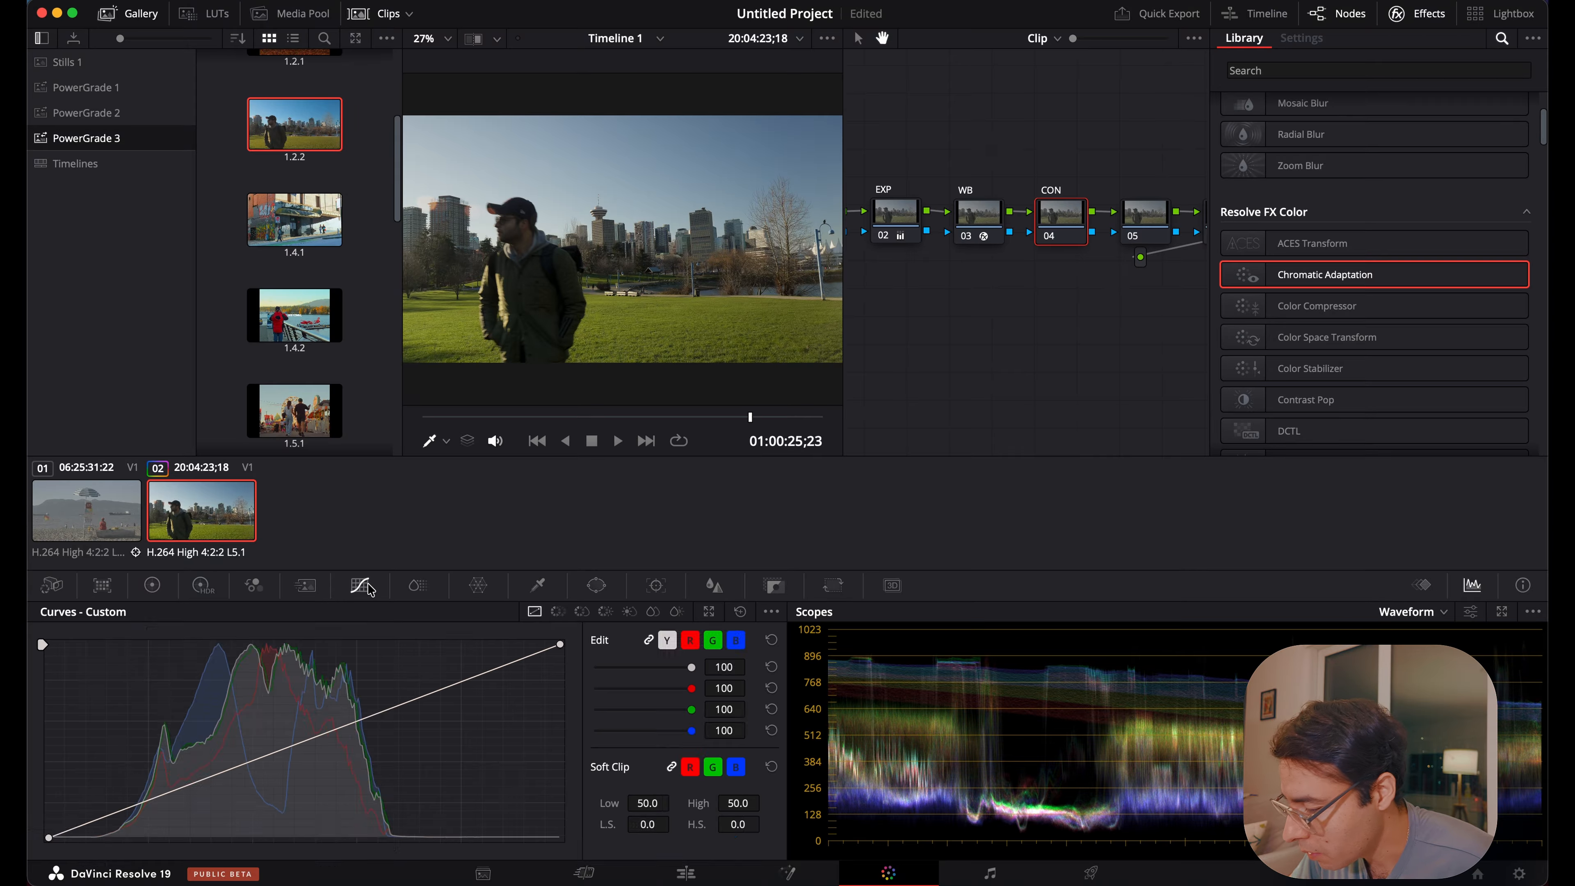
left_click(232, 769)
left_click(410, 698)
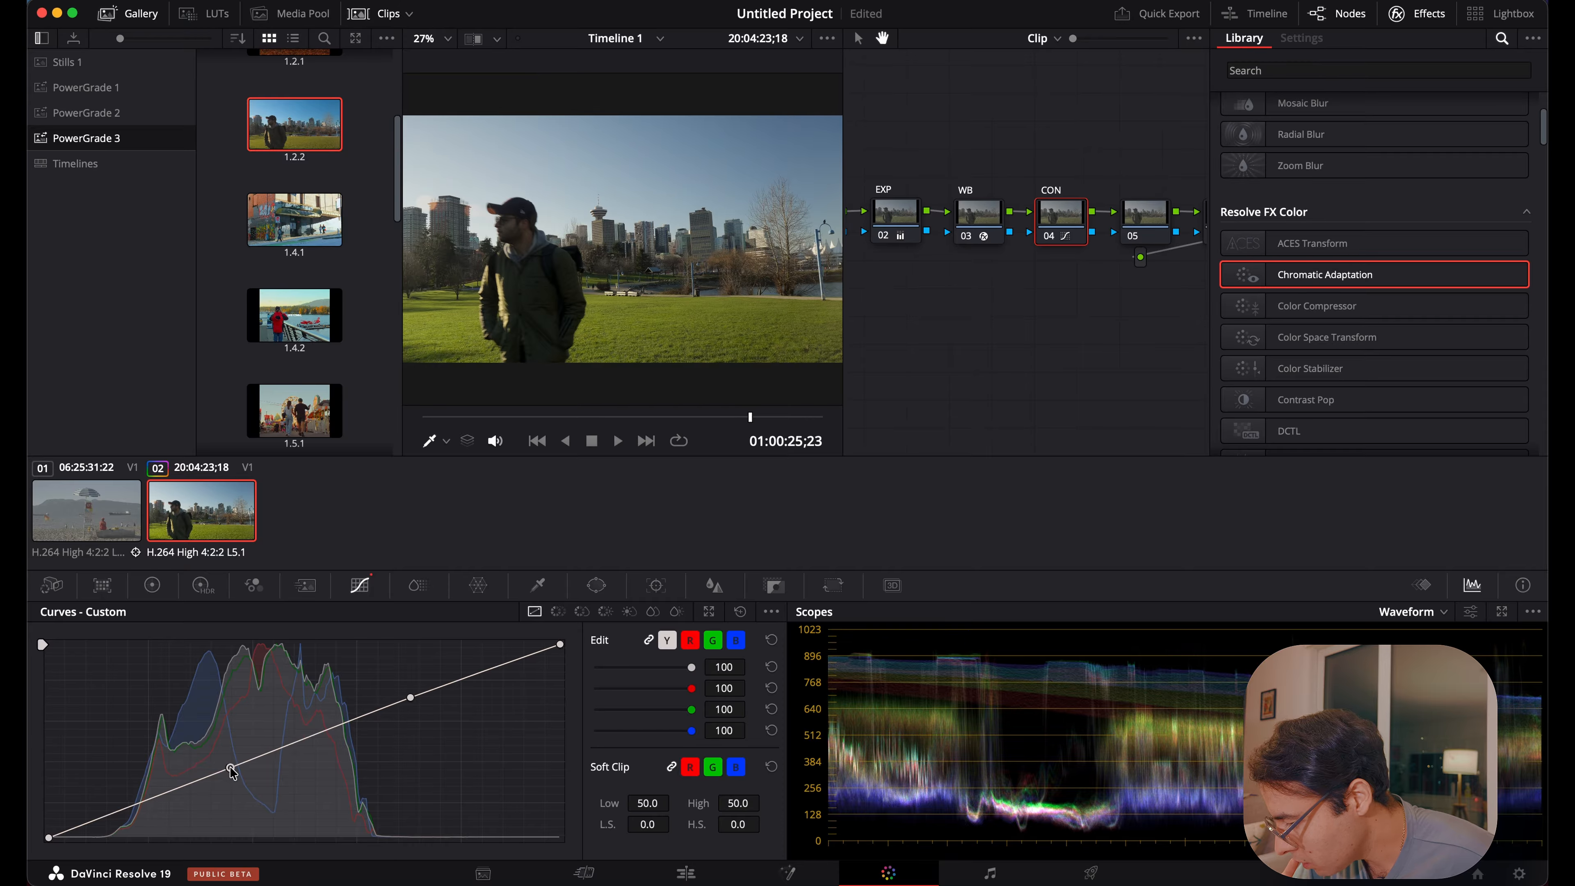
left_click_drag(231, 767, 227, 777)
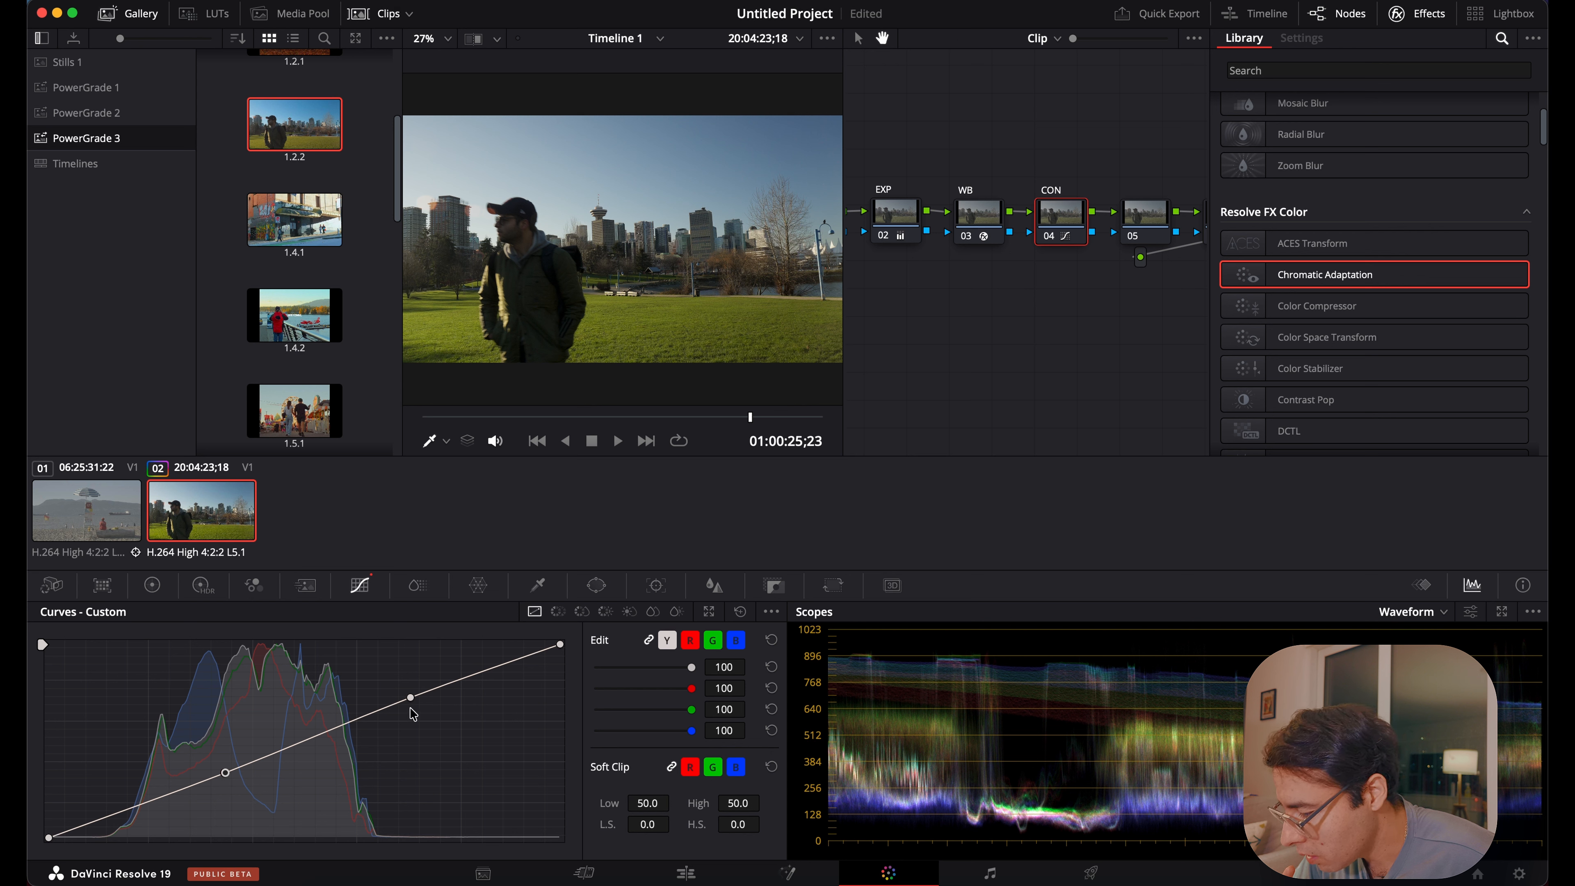
left_click_drag(410, 697, 411, 693)
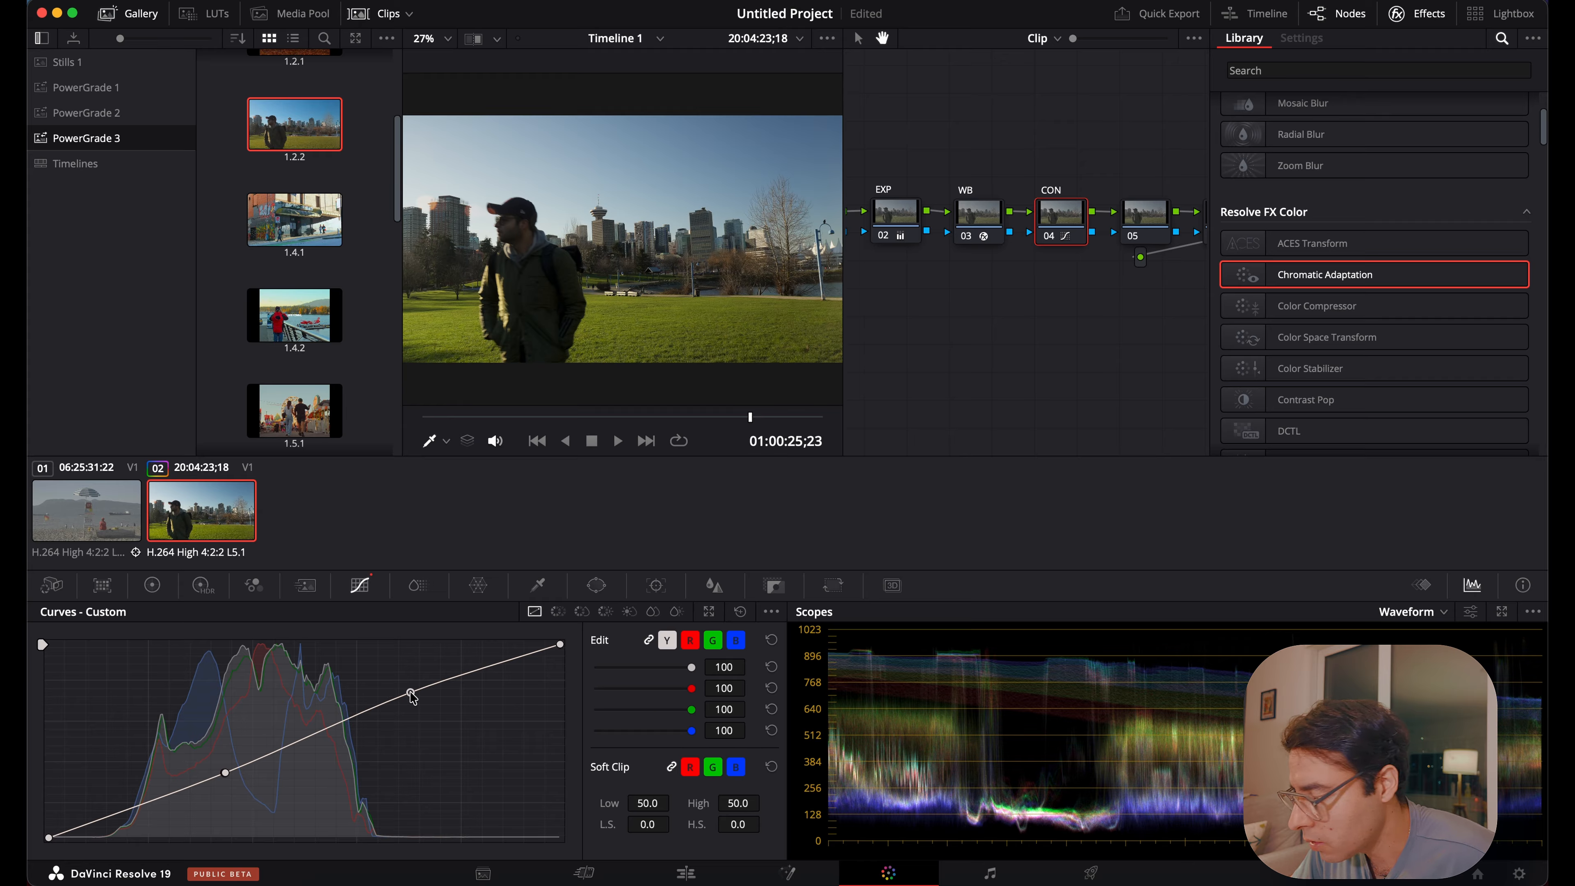
left_click_drag(225, 771, 227, 772)
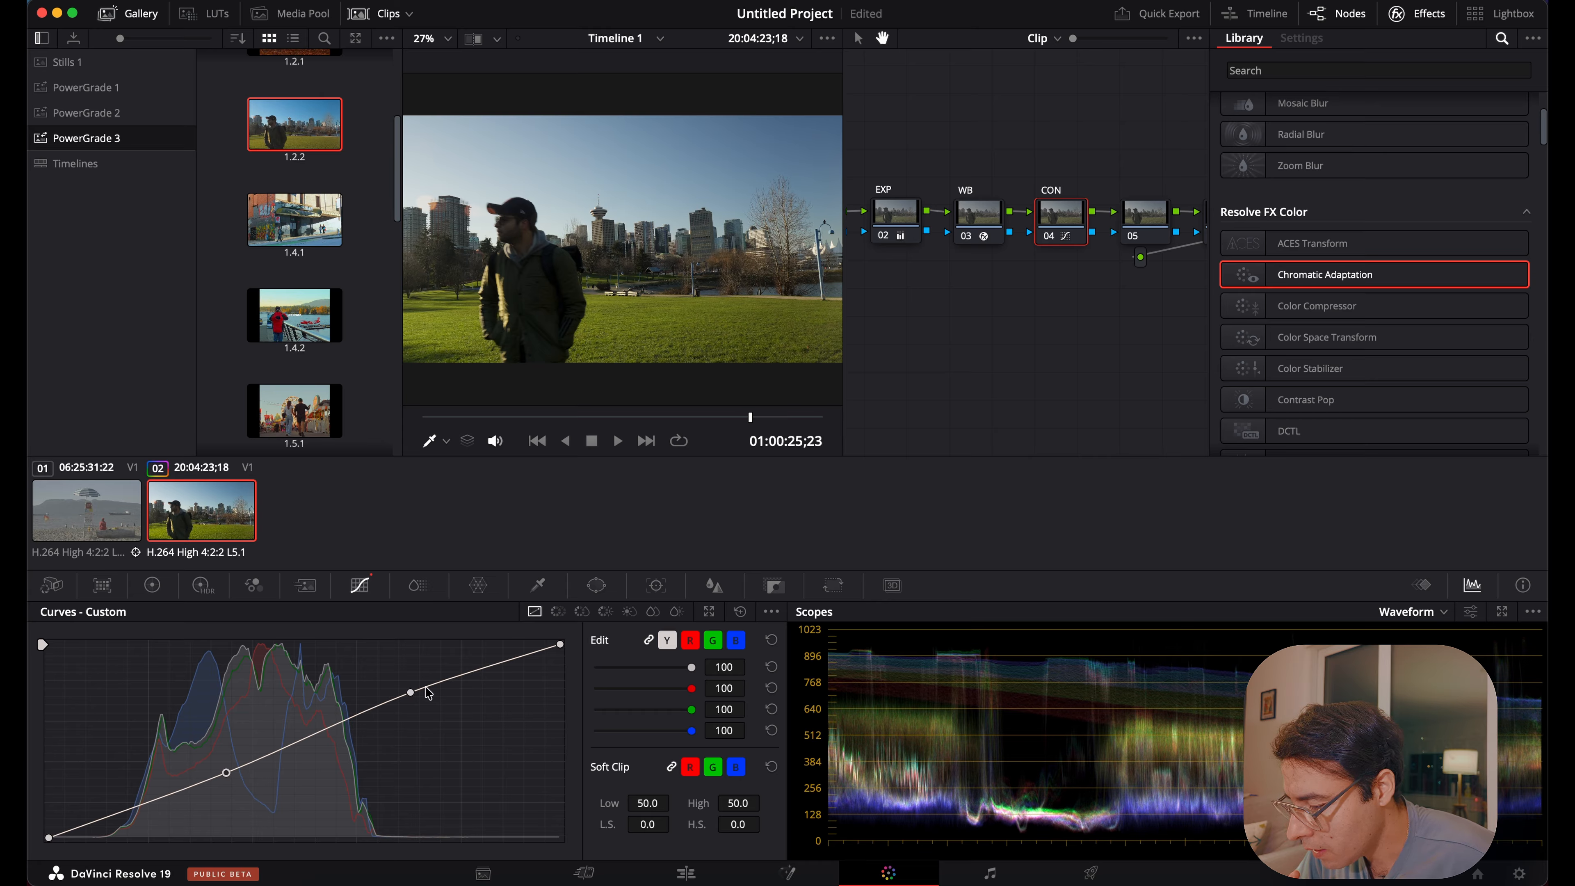
left_click_drag(411, 692, 413, 688)
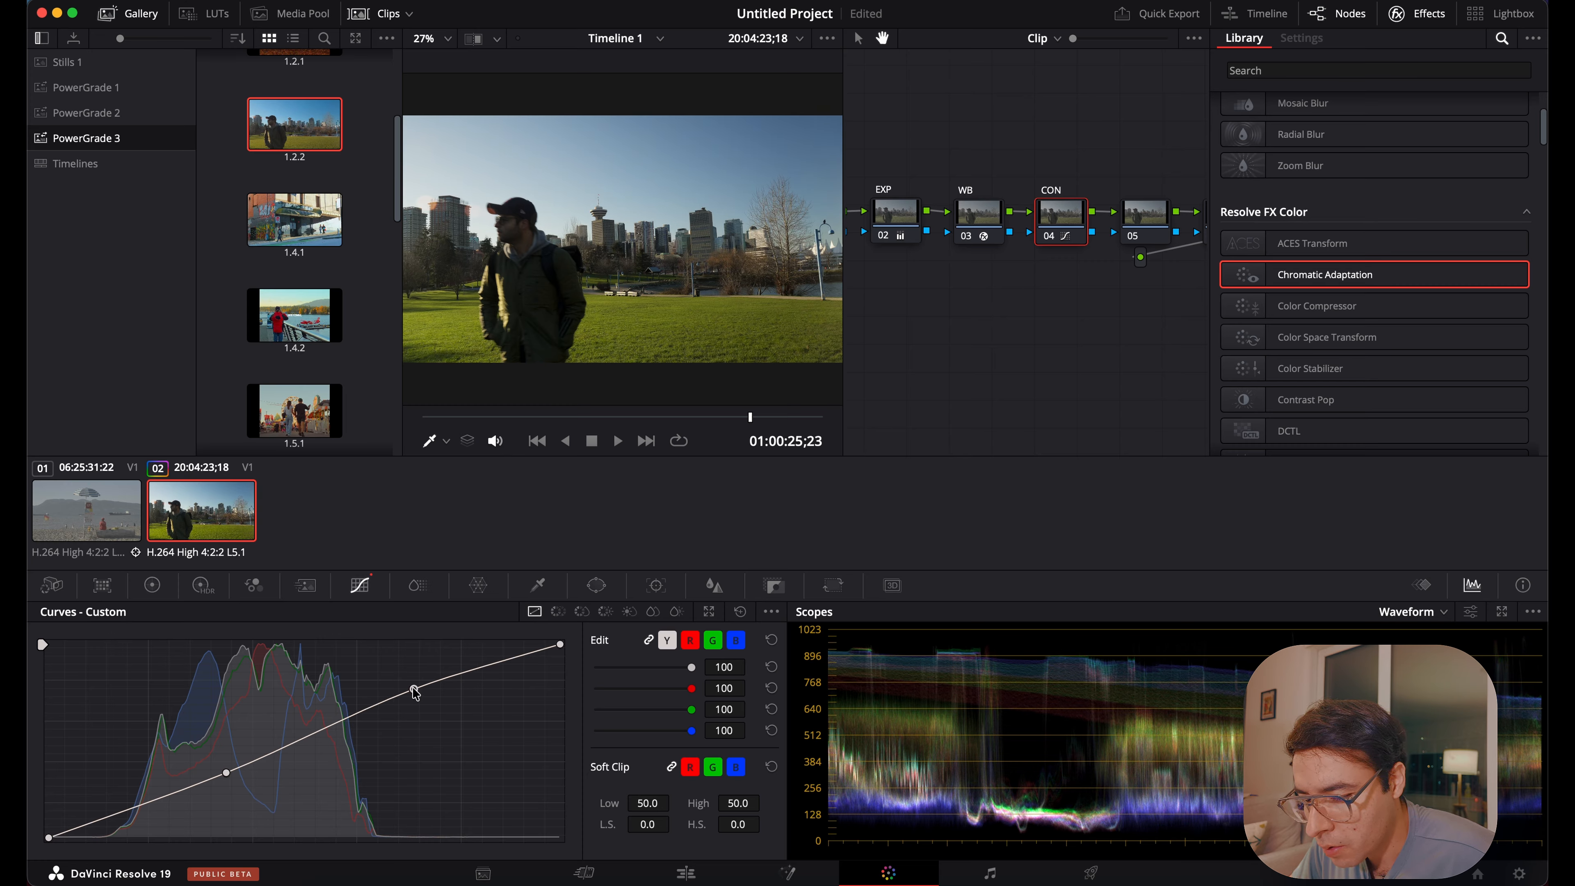
left_click_drag(414, 690, 414, 688)
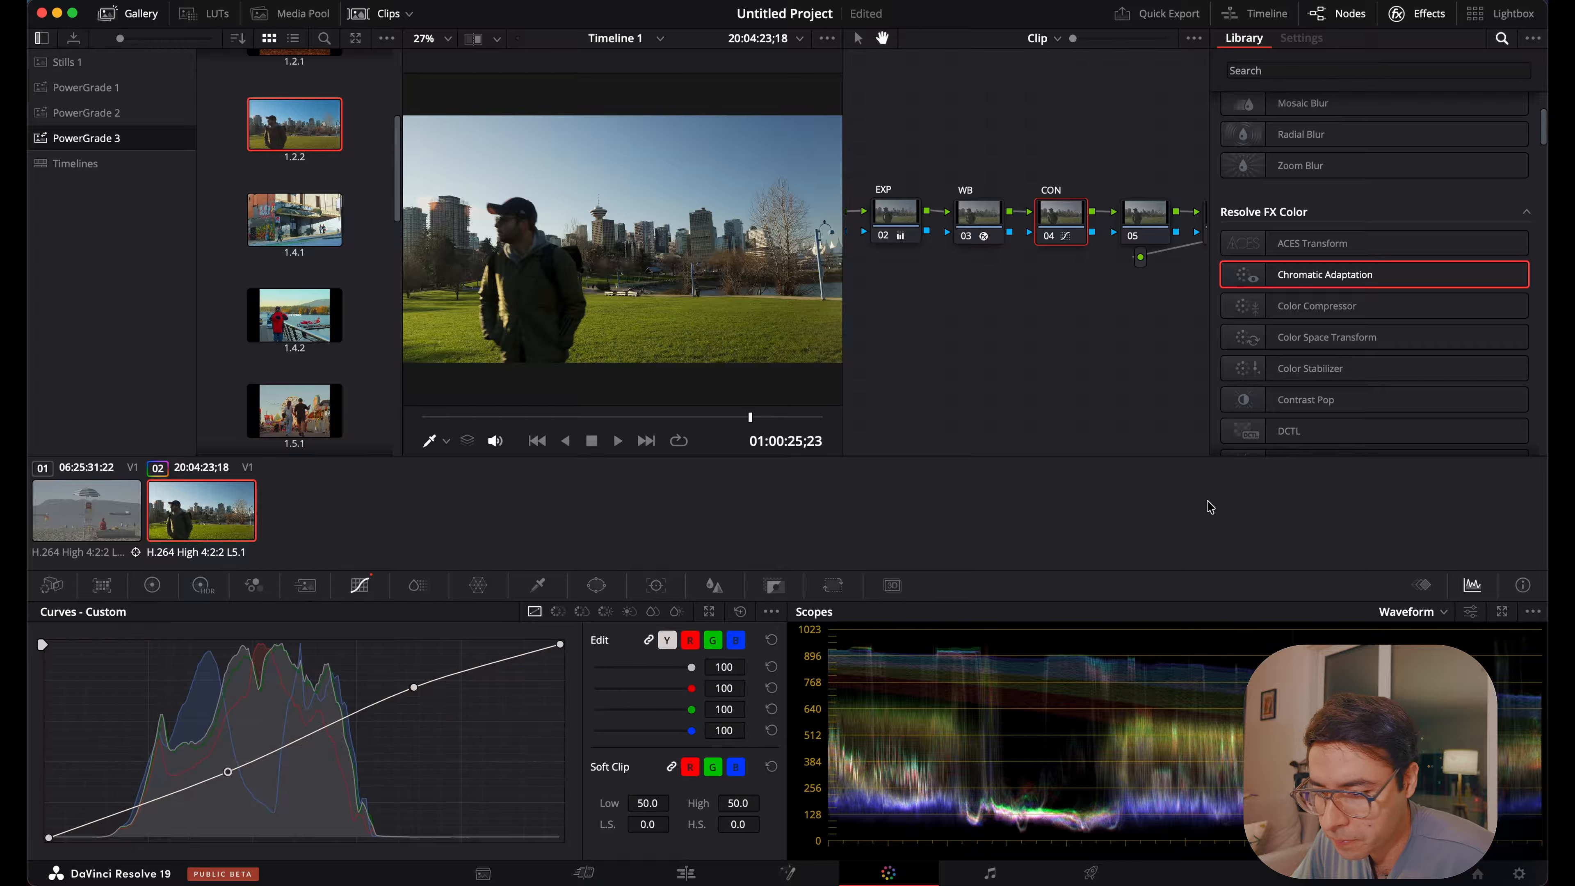
Label node 05 "SAT".
scroll(1066, 298, "right", 4)
left_click(1011, 239)
right_click(1014, 237)
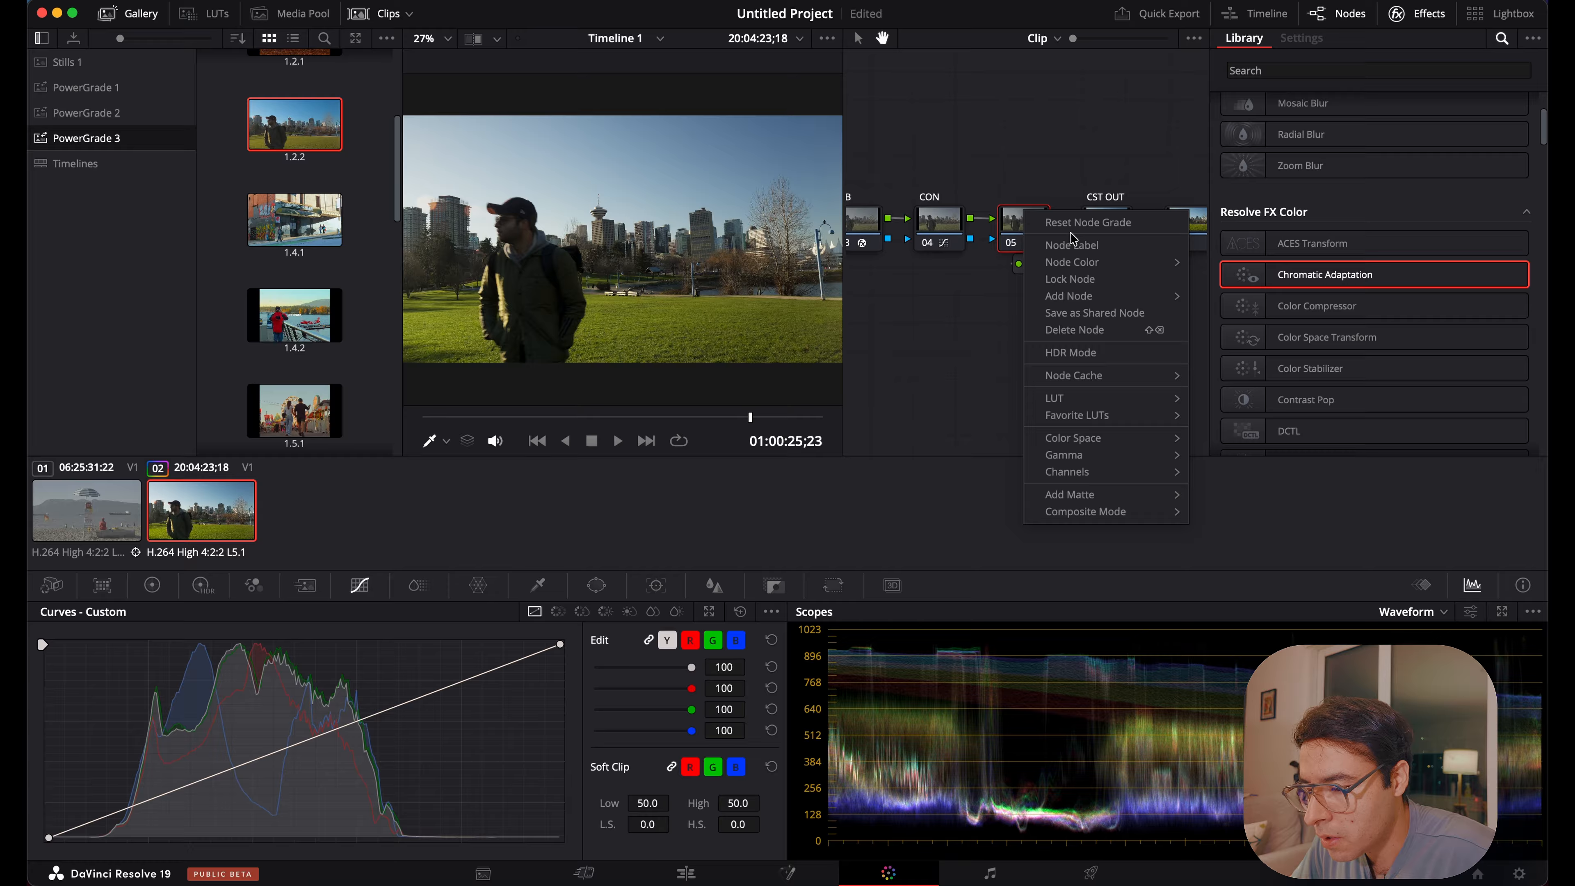
left_click(1089, 251)
type("SAT")
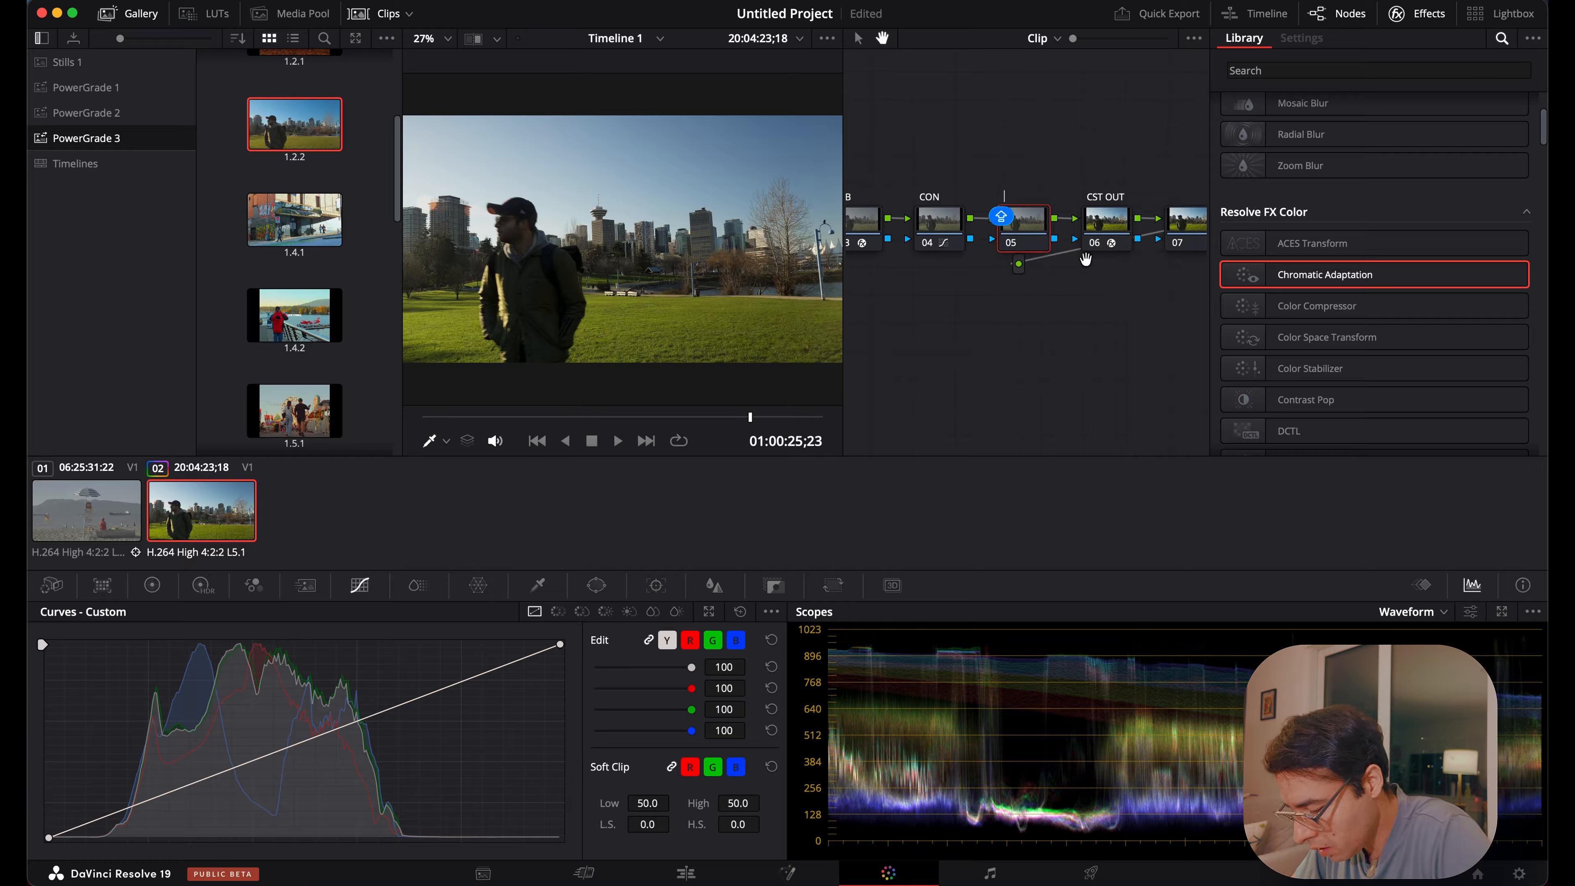
key("Return")
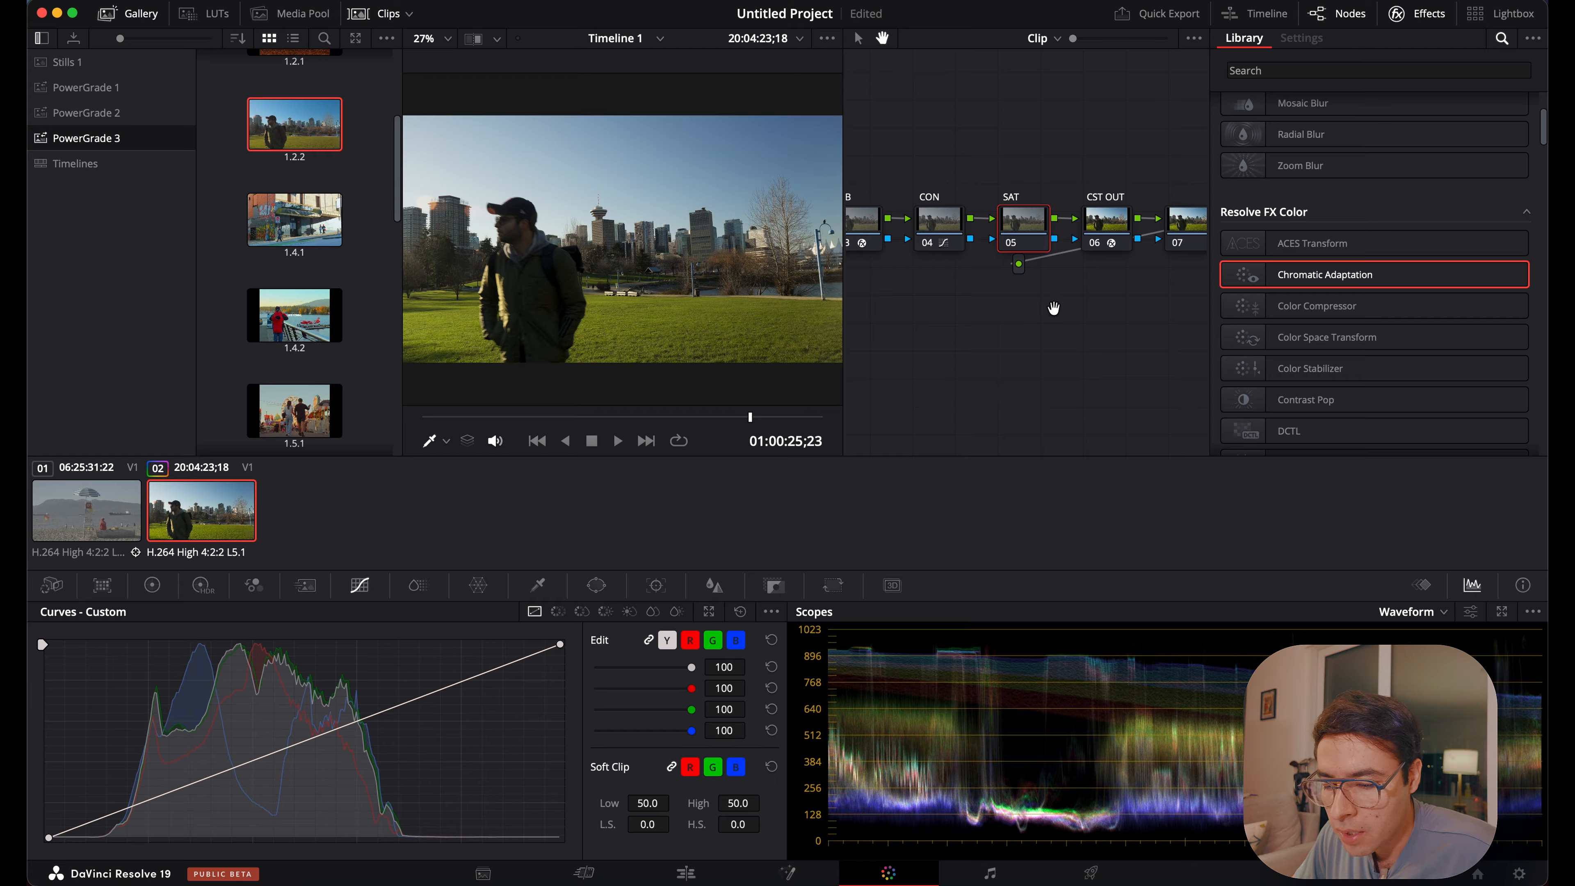
Set the SAT node's color space to HSL and disable its channels 1 and 3.
right_click(1027, 219)
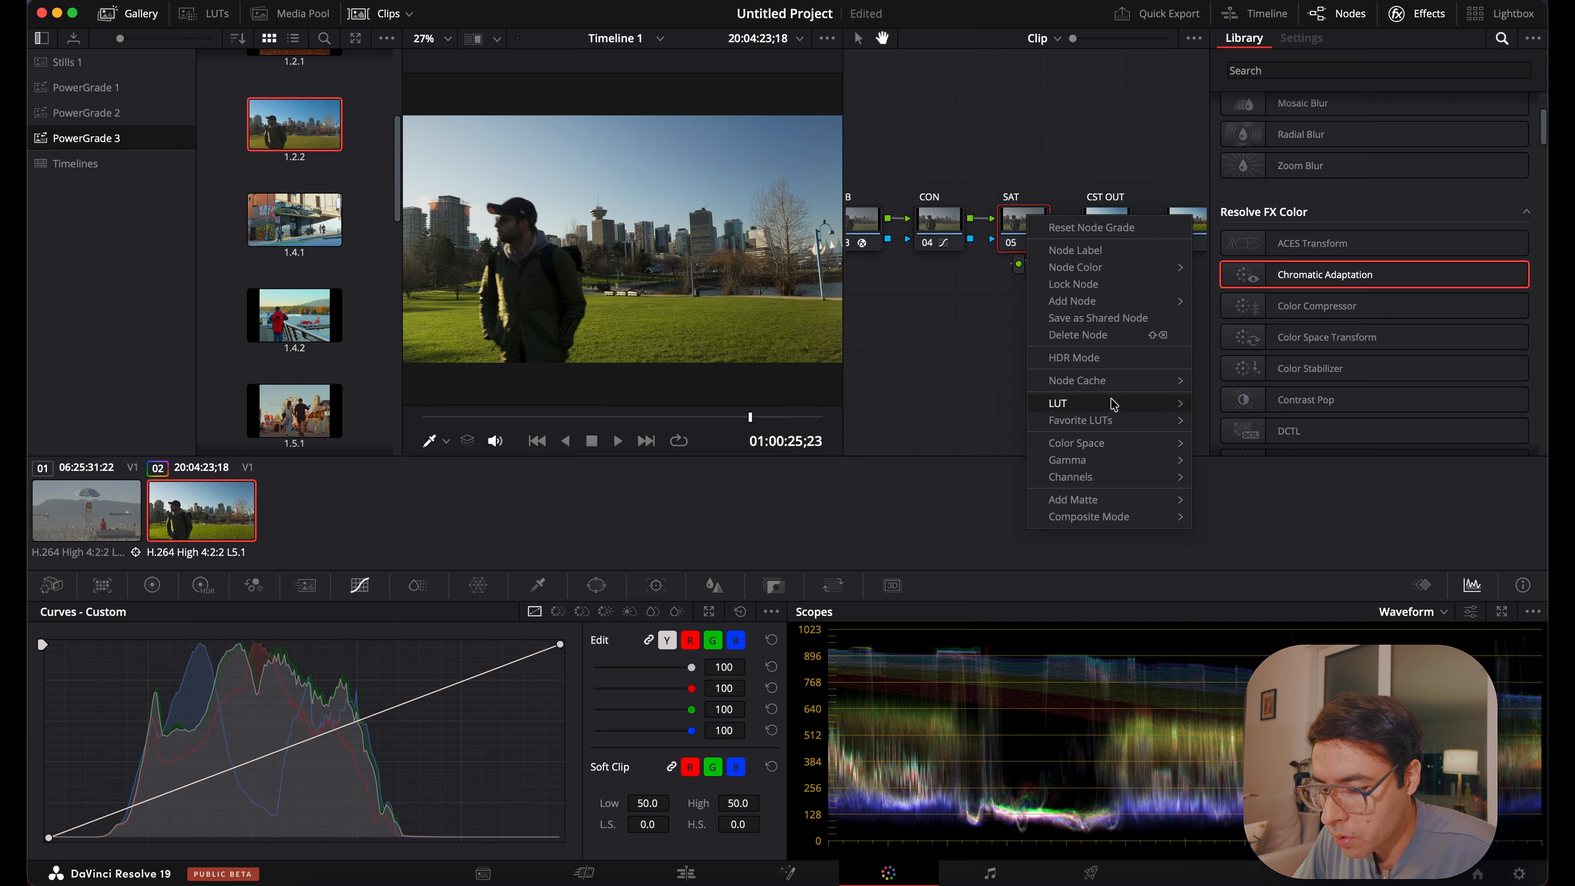
mouse_move(1126, 450)
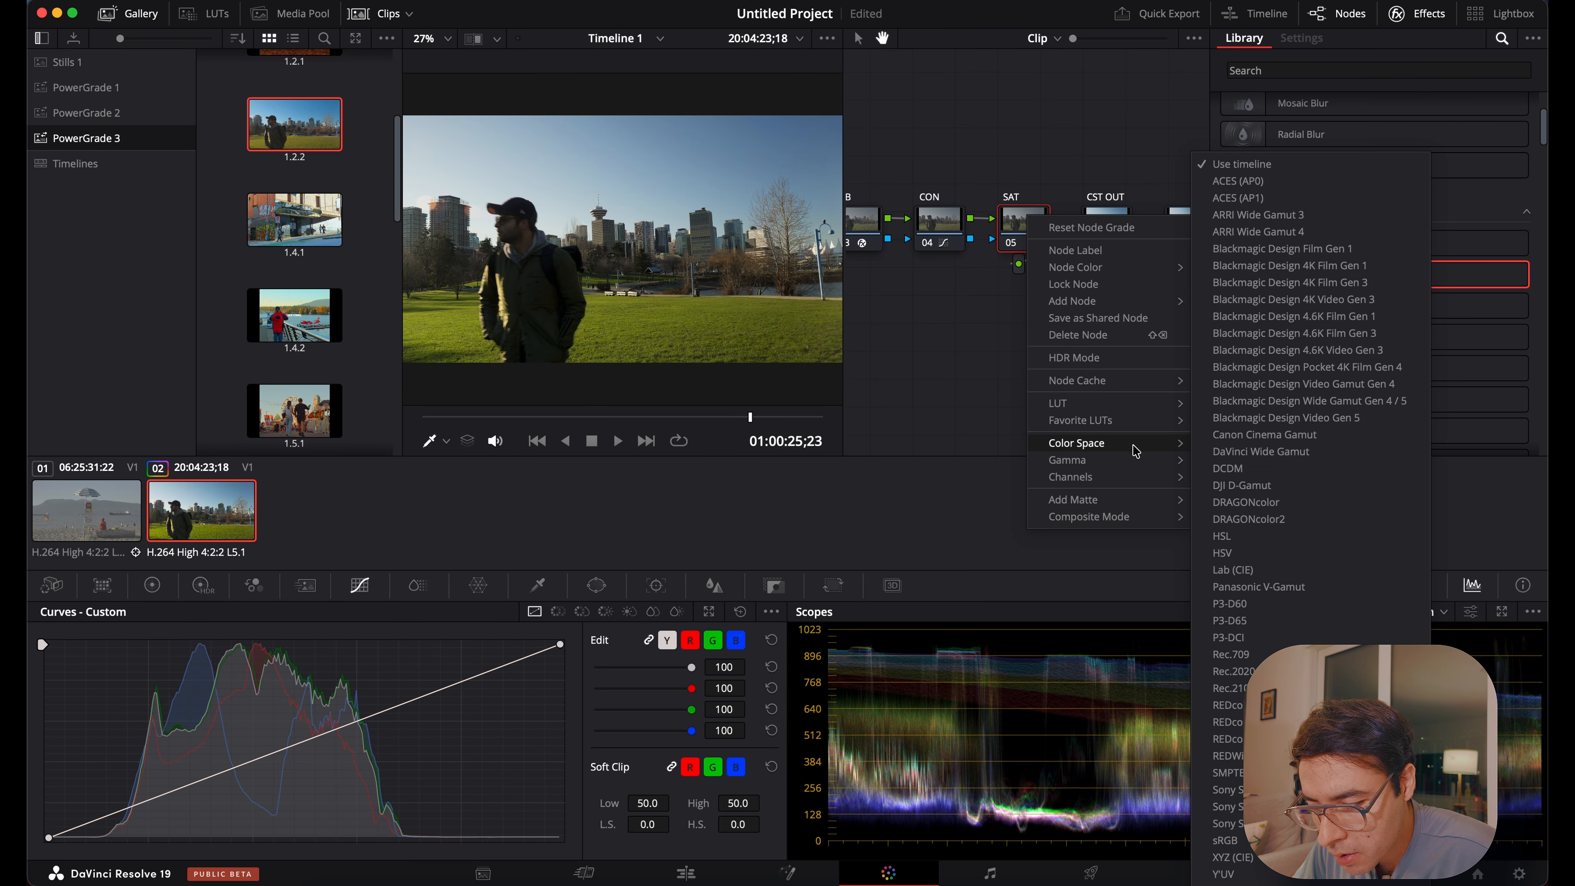
left_click(1268, 537)
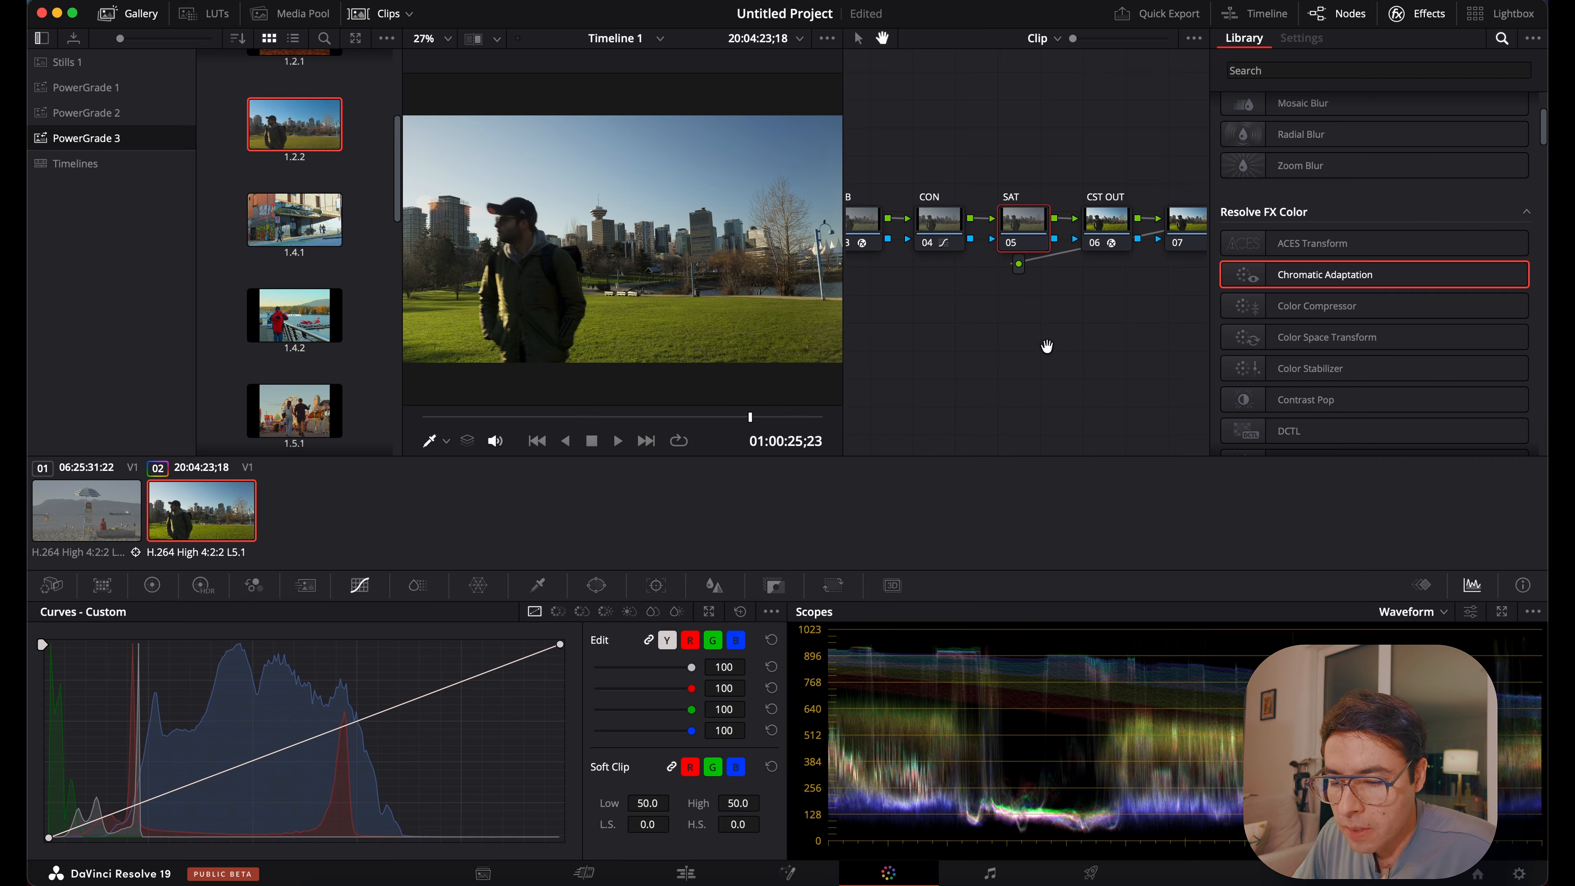
right_click(1025, 225)
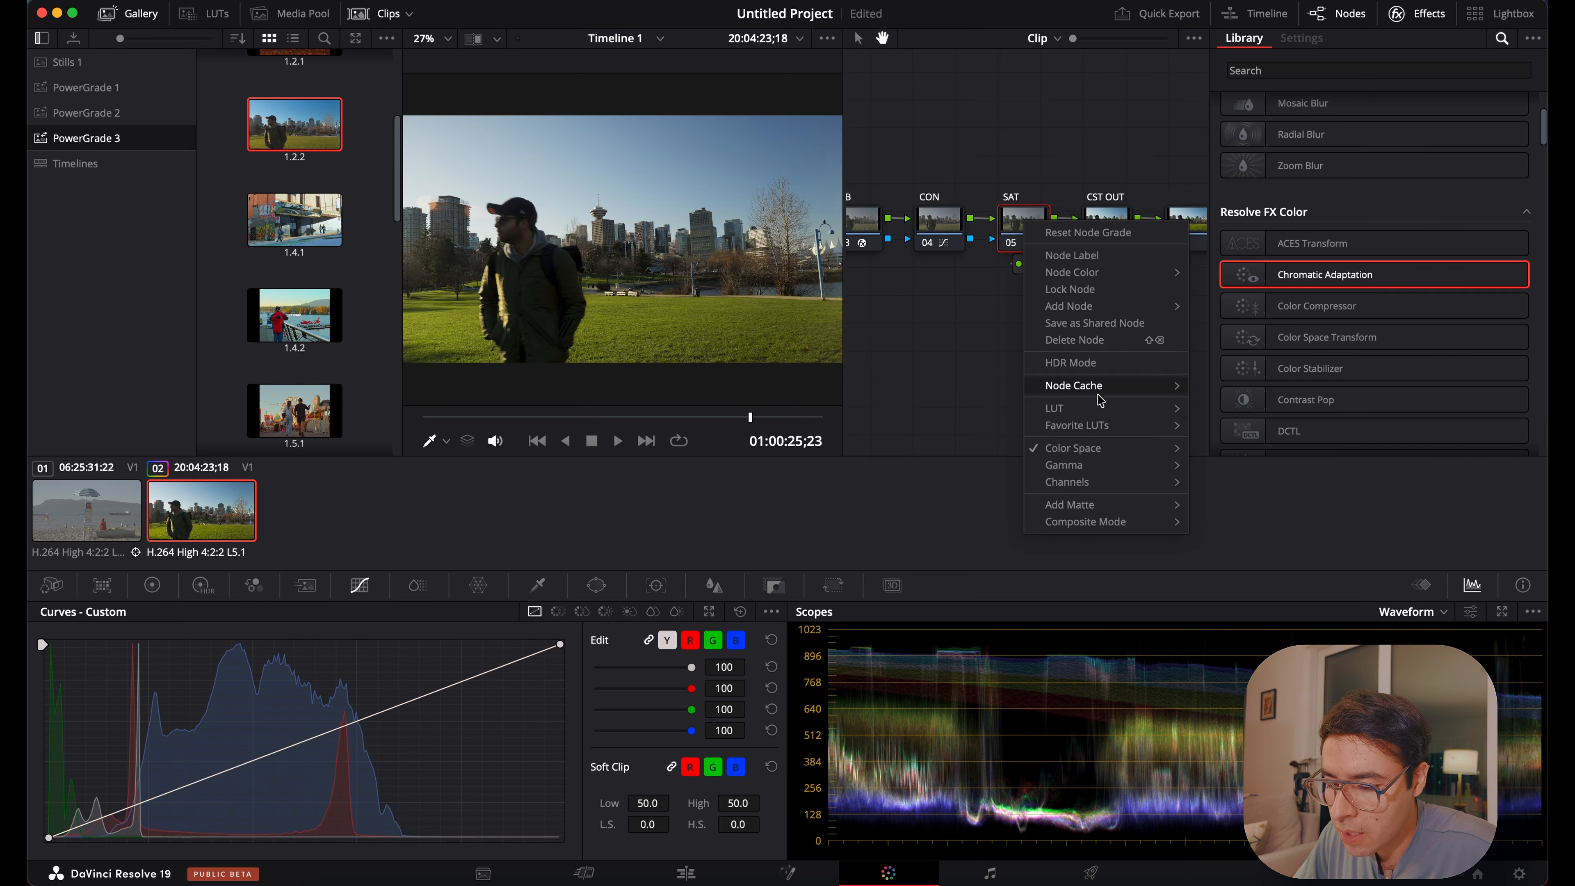
mouse_move(1112, 482)
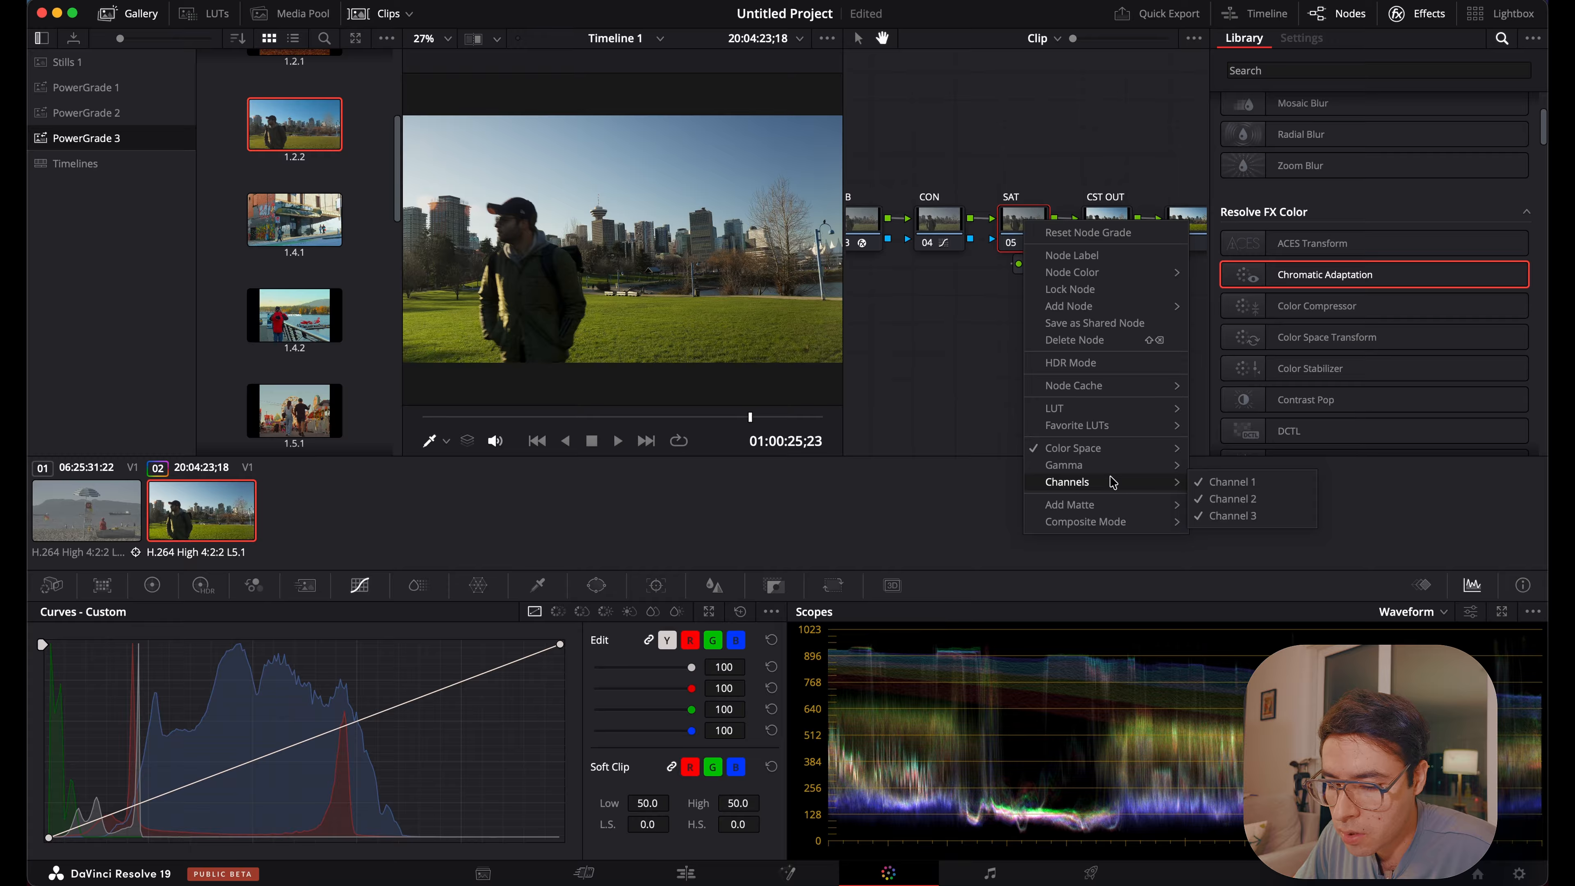
left_click(1226, 484)
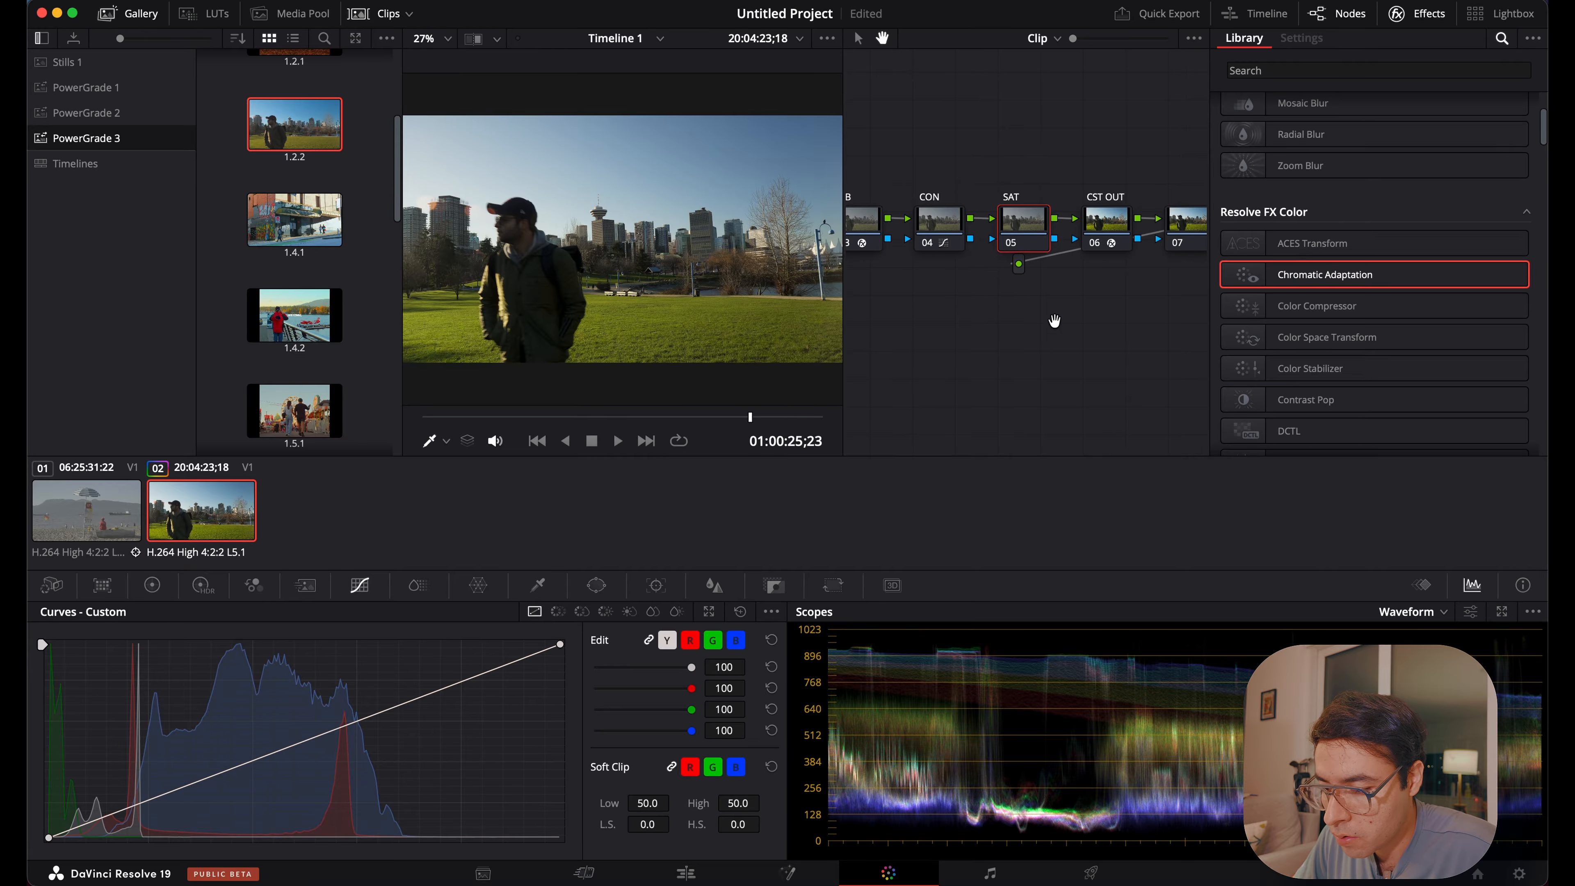
right_click(1021, 230)
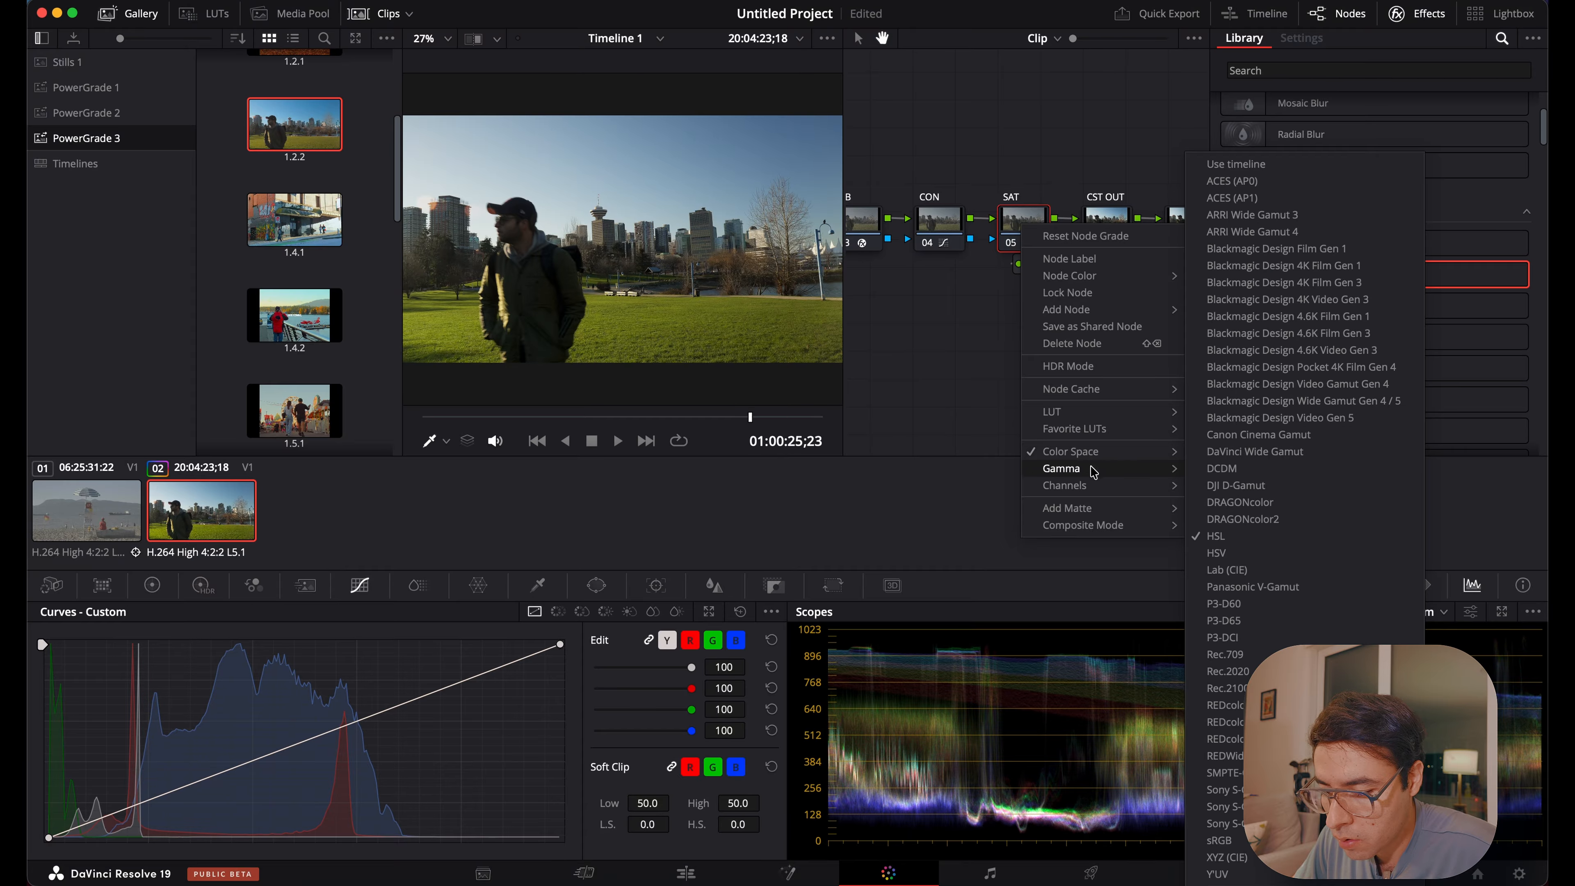
left_click(1247, 515)
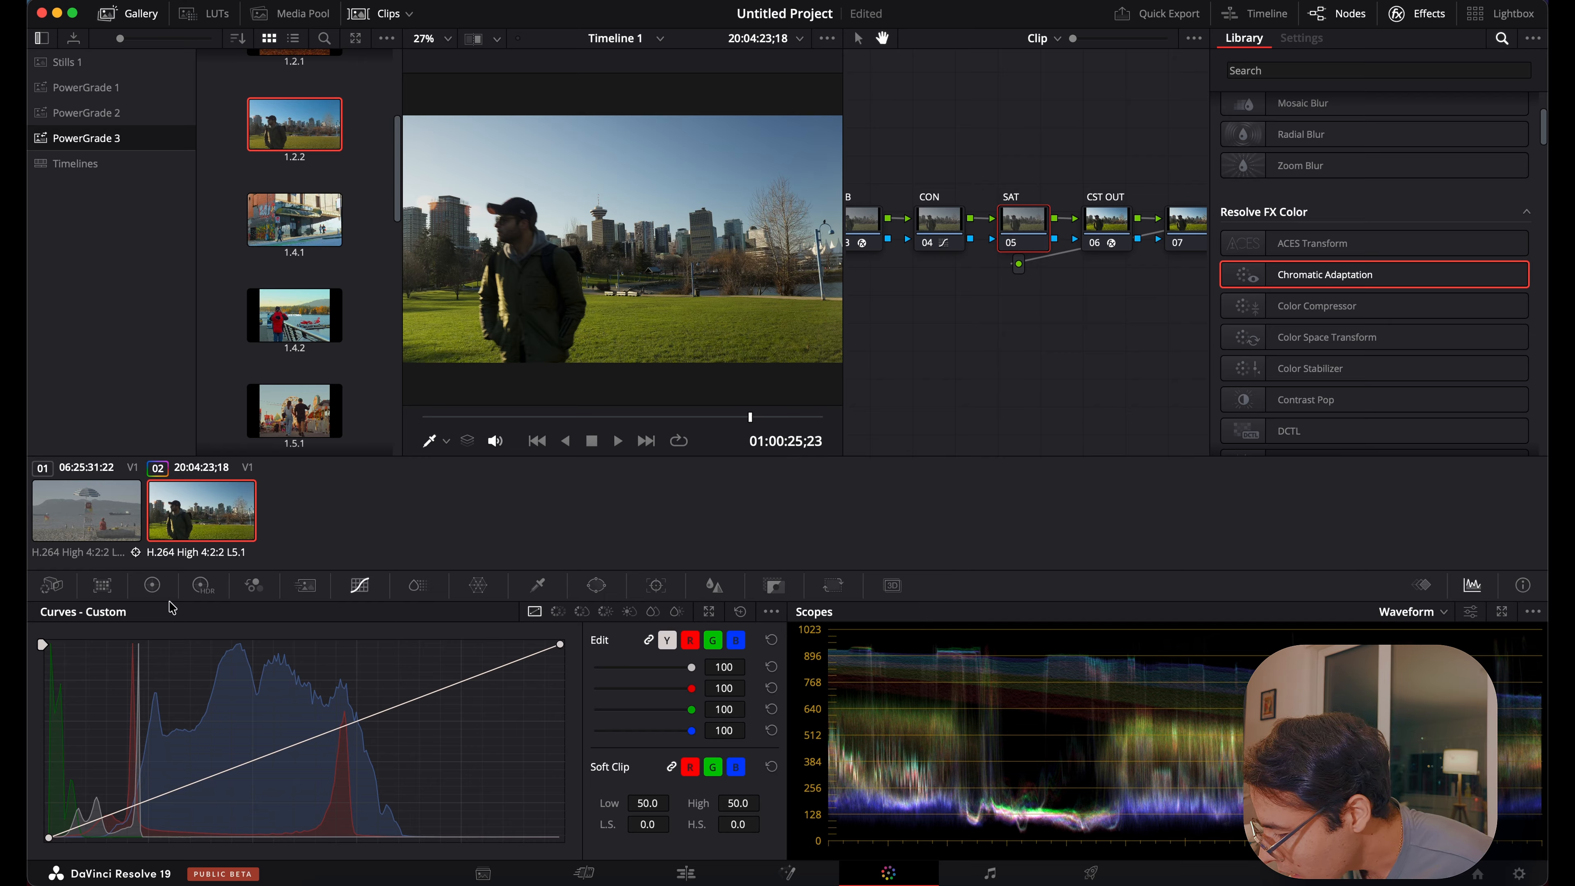
Raise the SAT node's Offset master to 25.45 in the primaries color wheels and check the image full screen.
left_click(151, 585)
left_click_drag(677, 815, 677, 815)
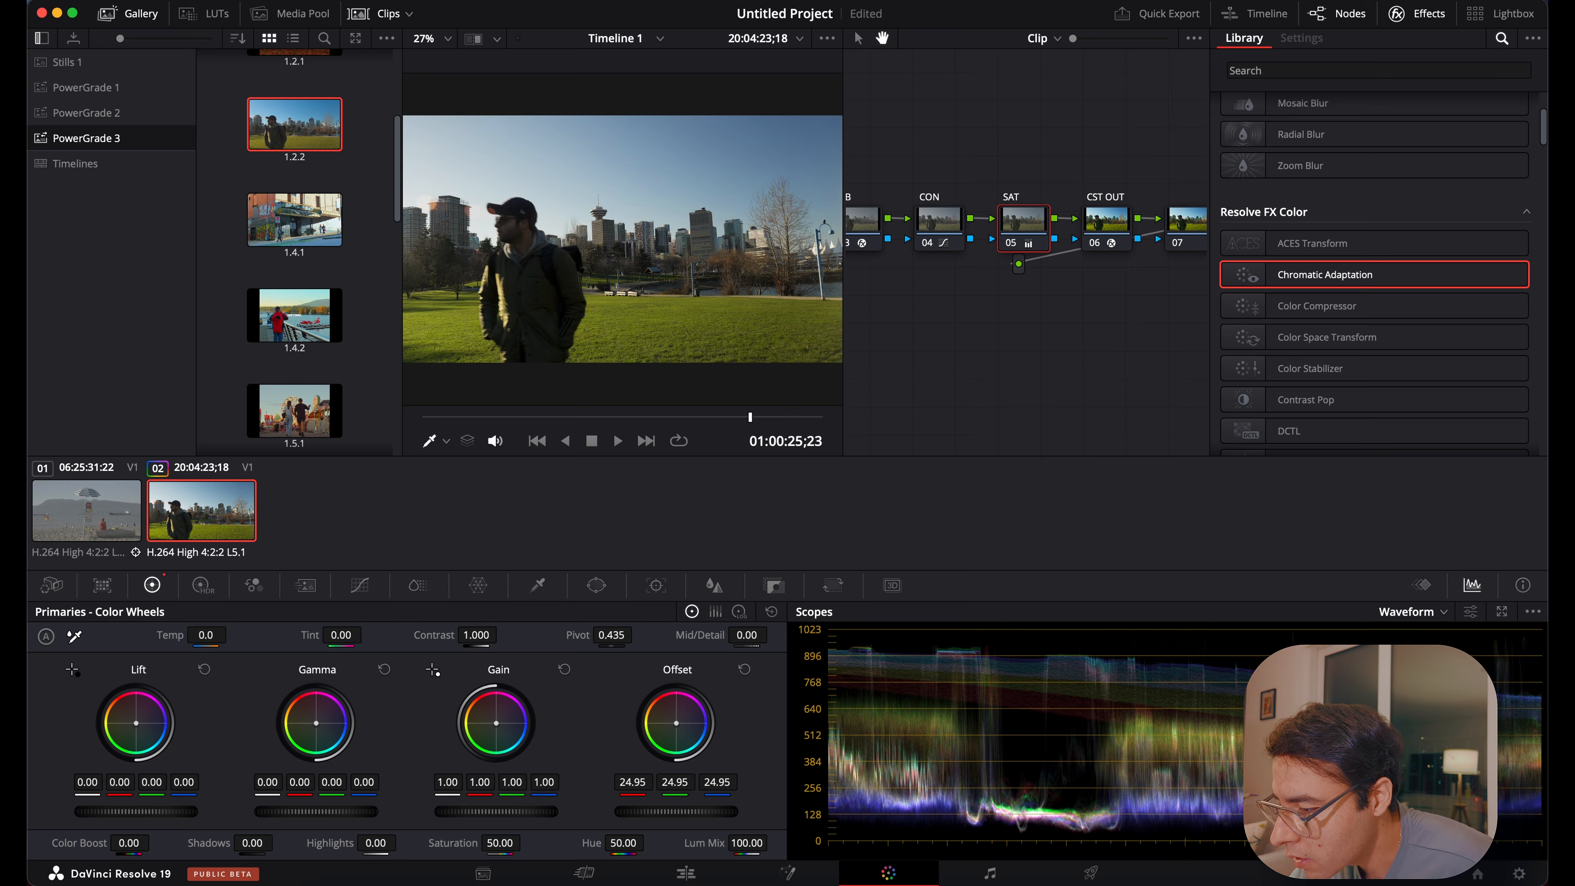
left_click_drag(678, 816, 693, 816)
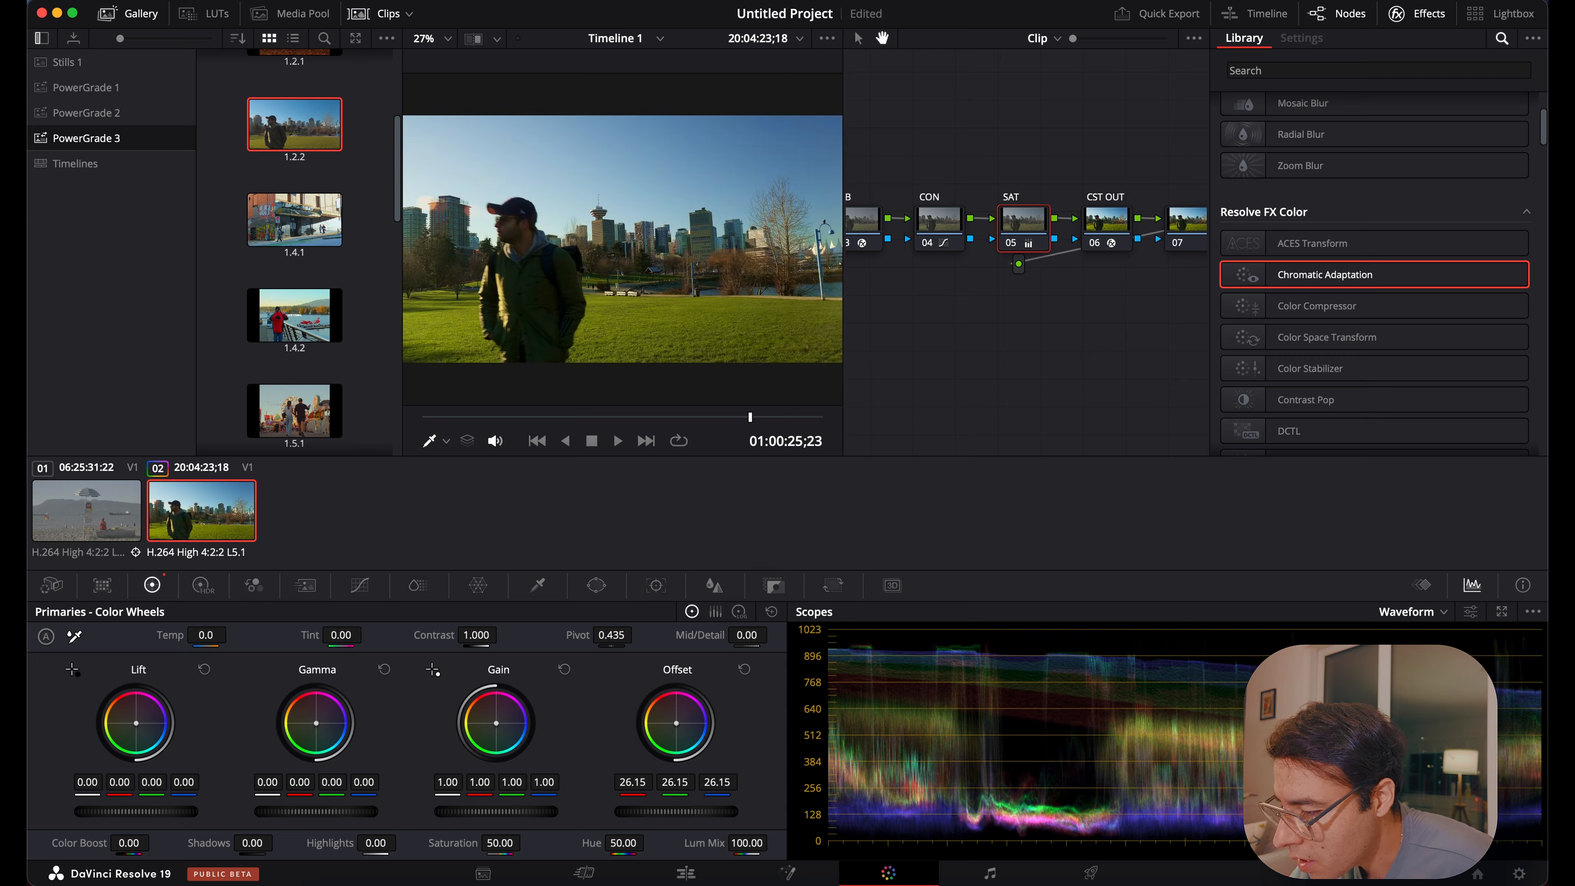
mouse_move(693, 815)
left_mouse_down()
mouse_move(671, 815)
mouse_move(684, 815)
left_mouse_up()
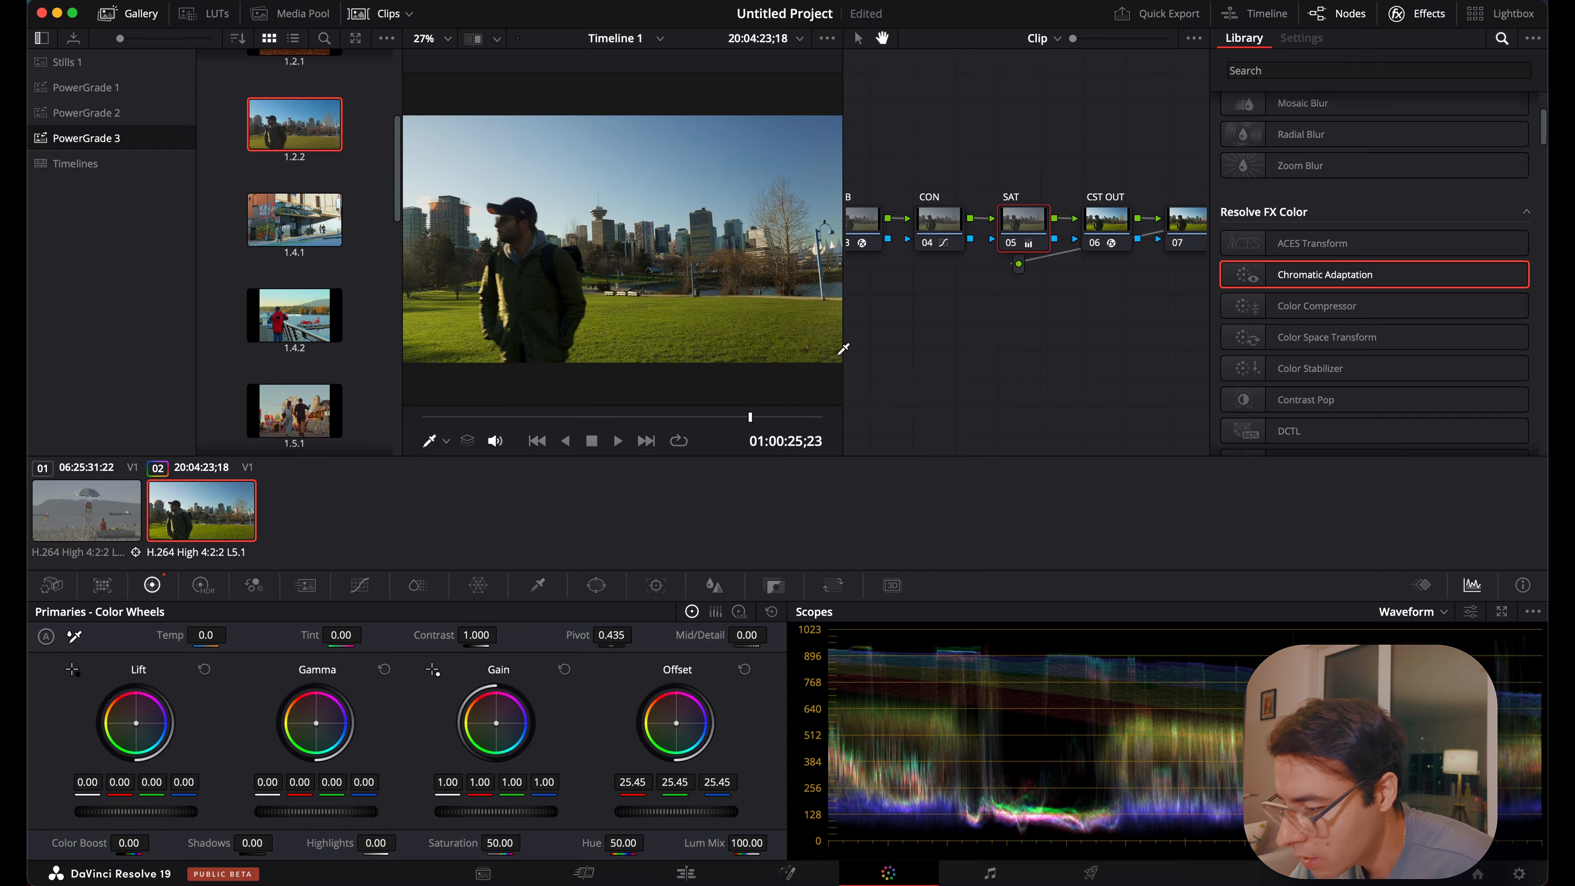
key("super+f")
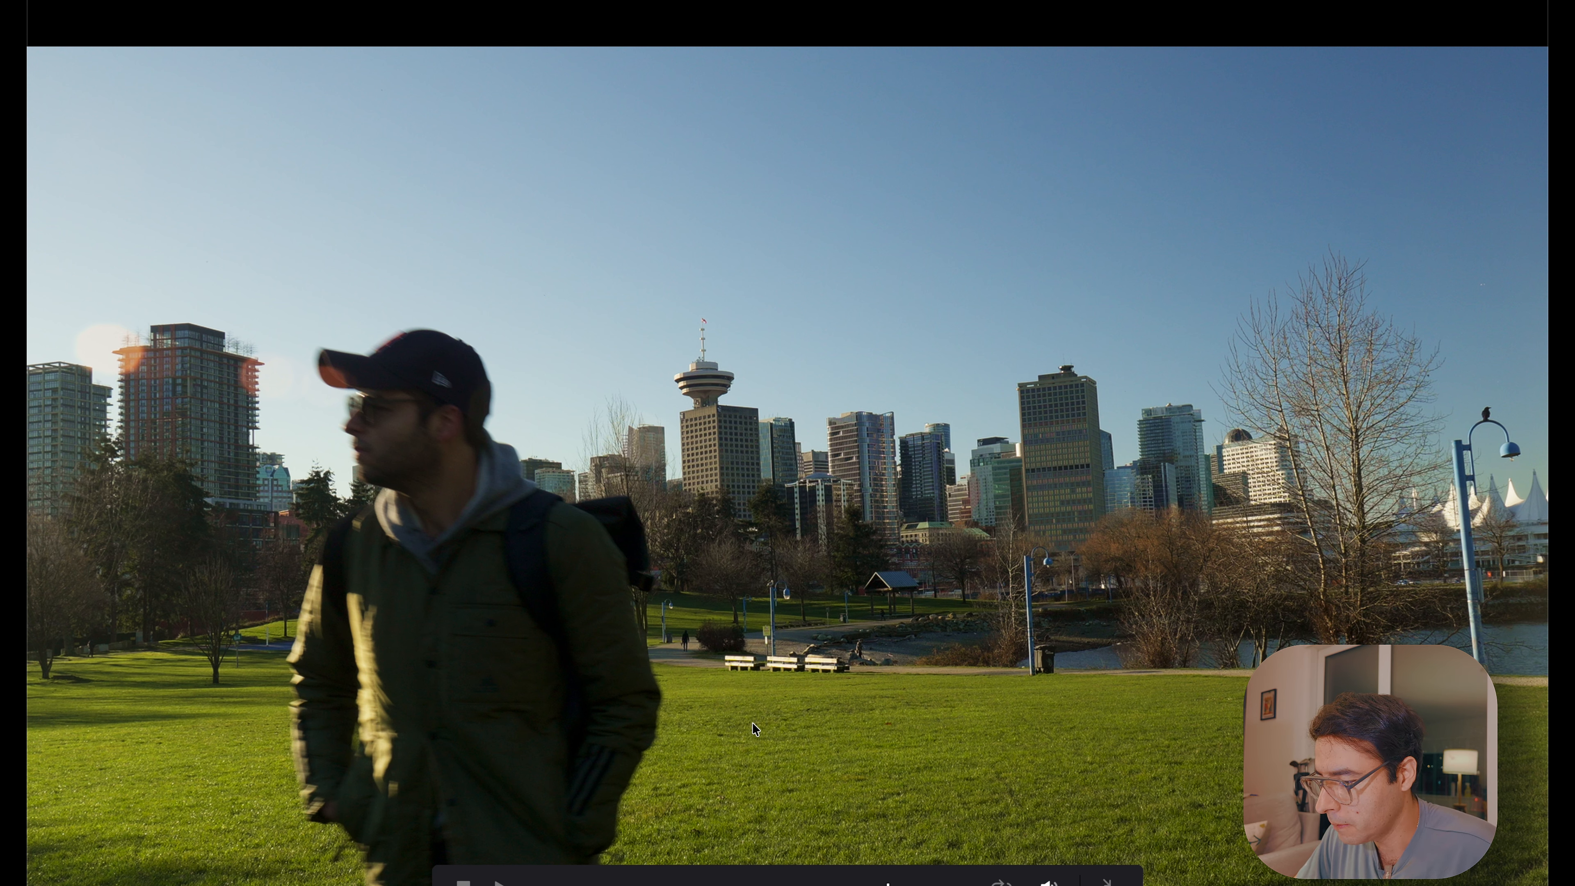
key("Escape")
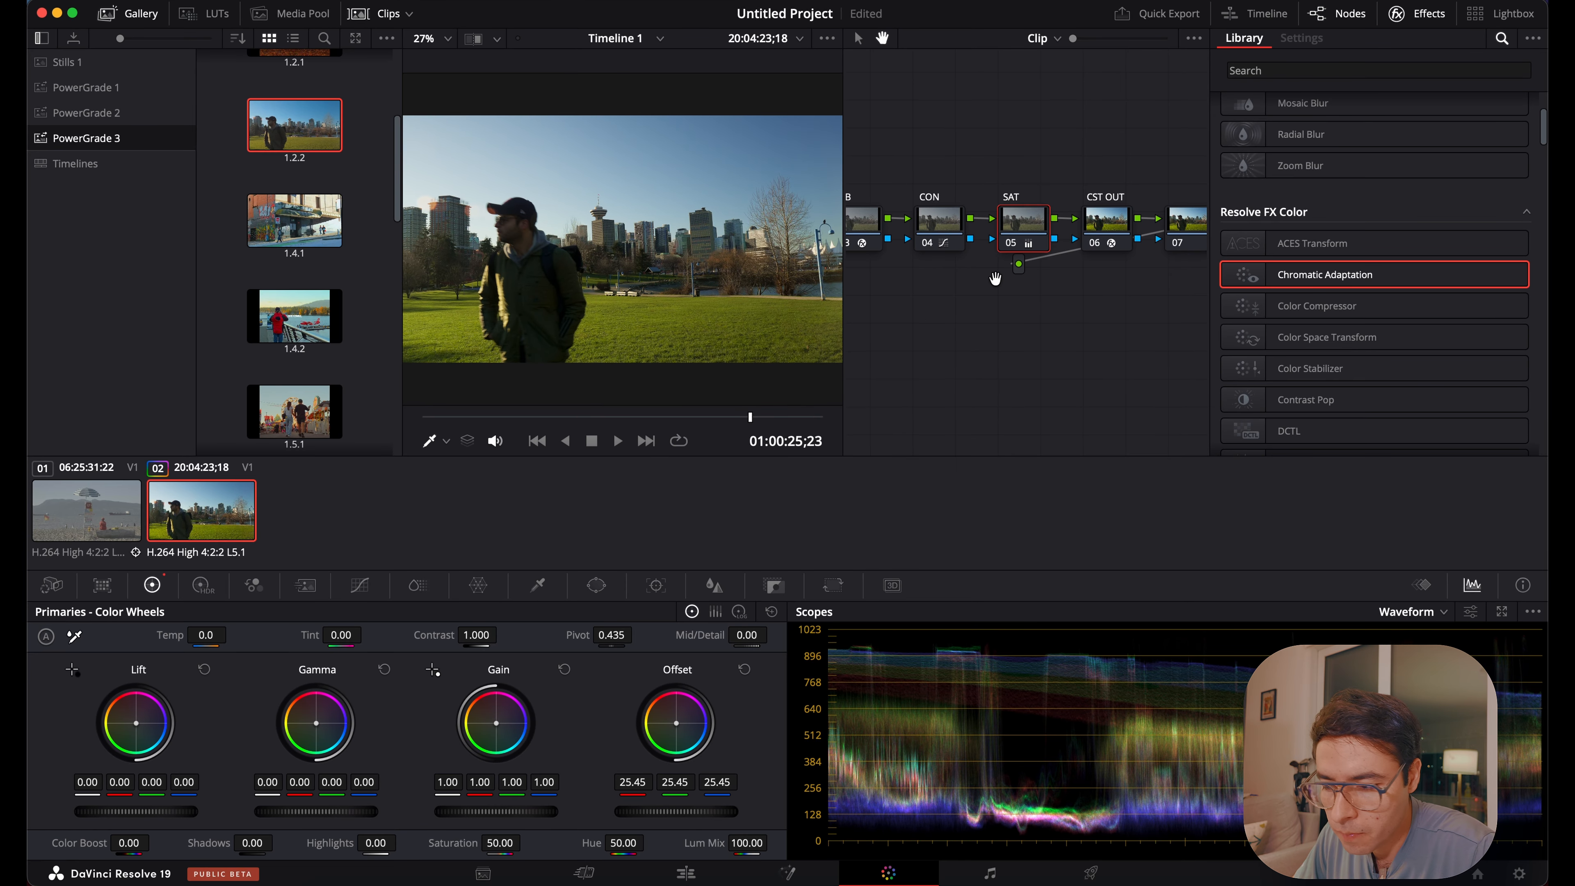
Label node 07 "FILM EMULATION" and save the project.
left_click_drag(1072, 303, 943, 322)
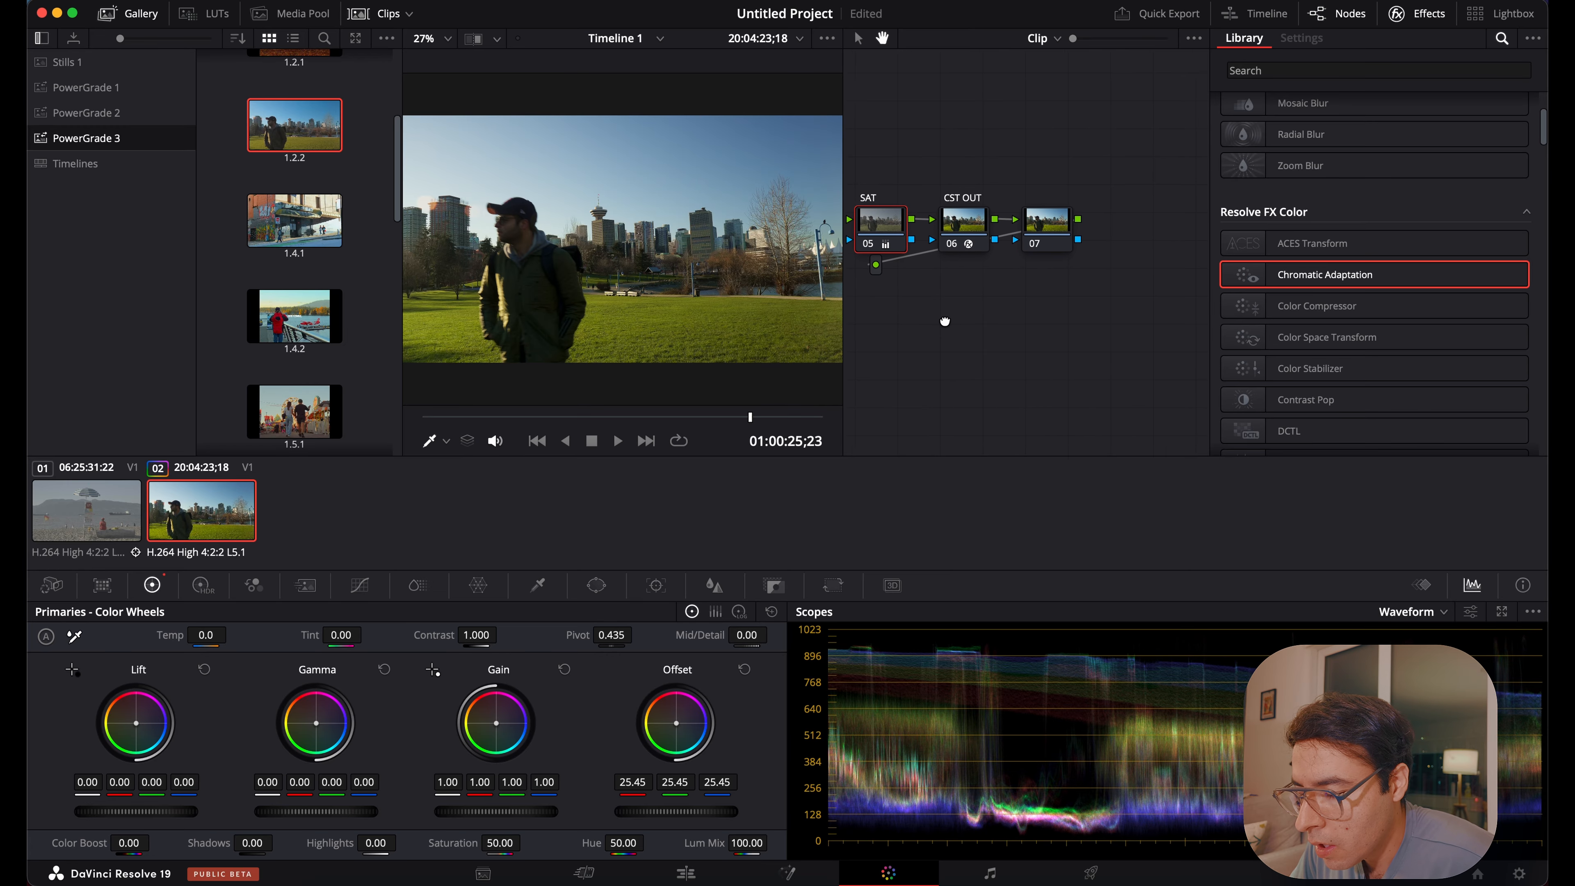
left_click(1045, 225)
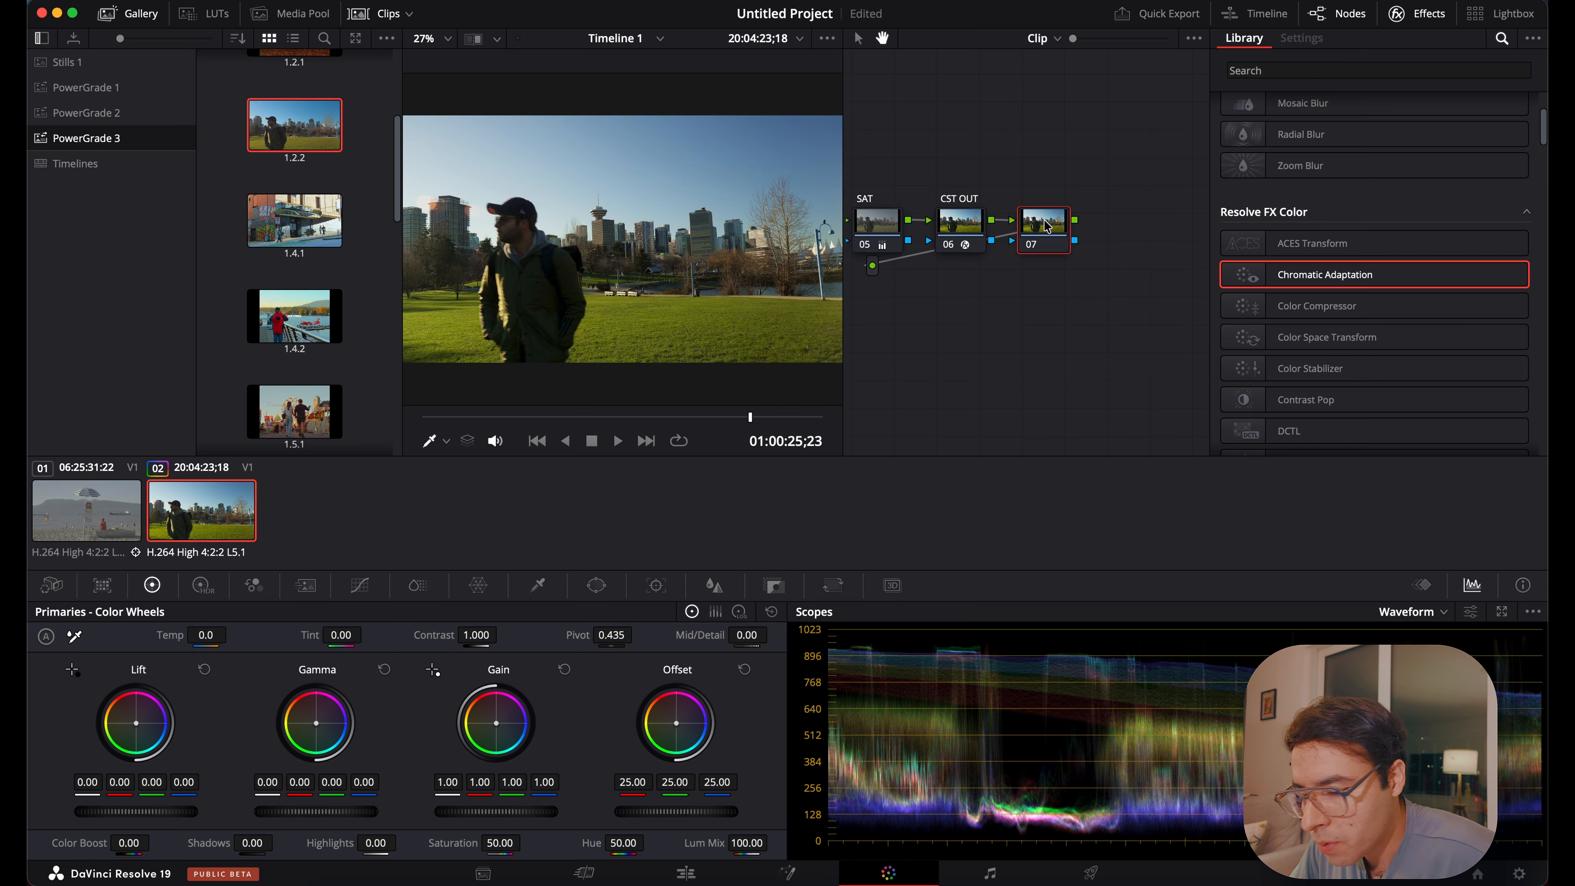
right_click(1046, 225)
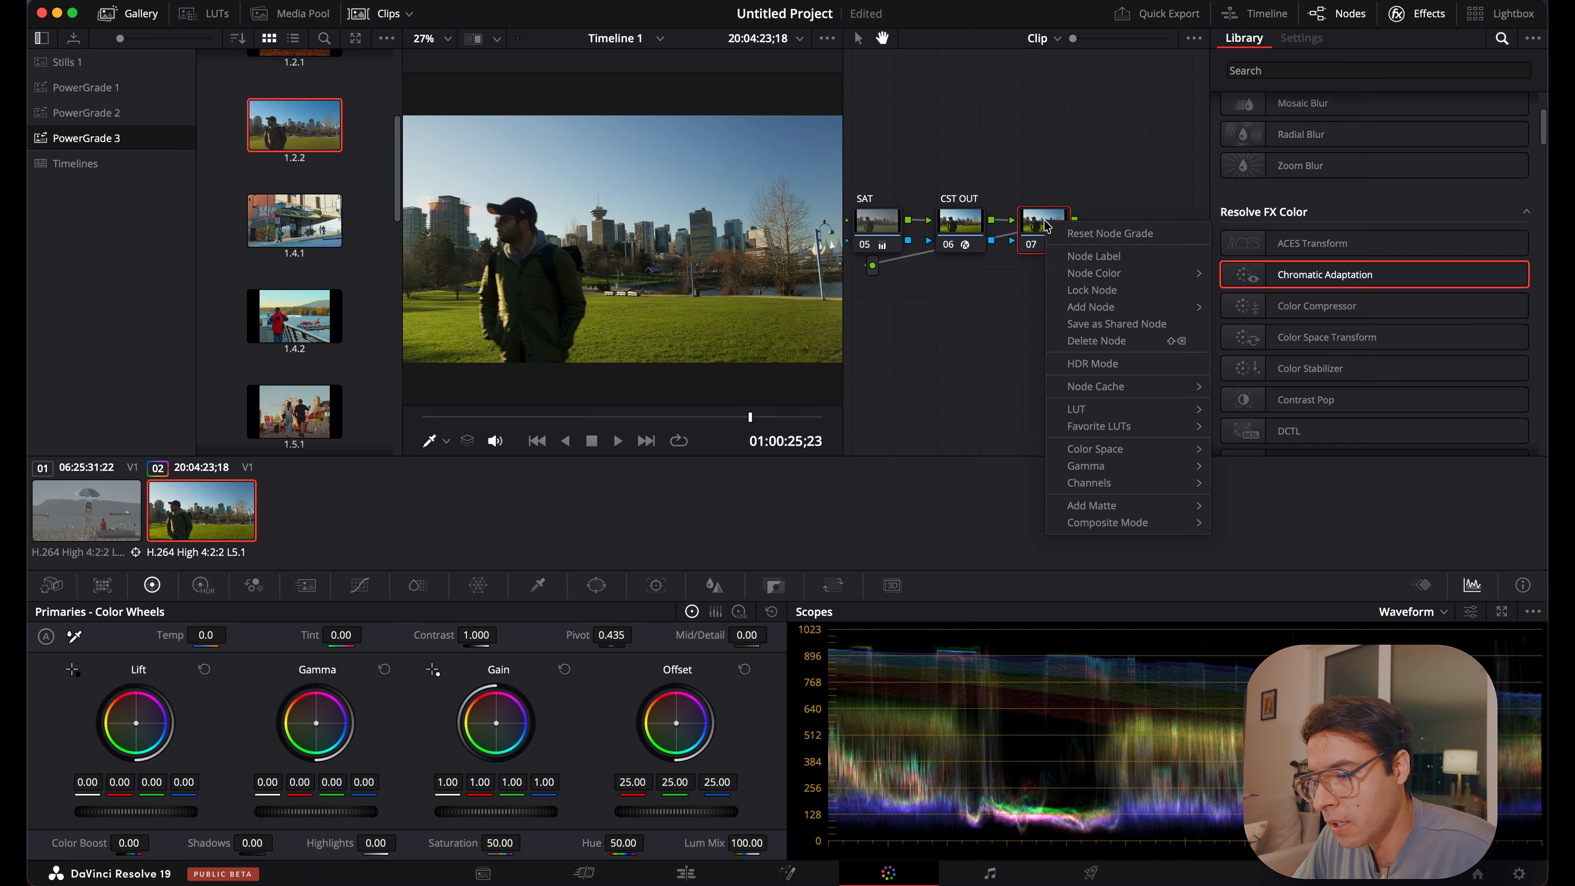
left_click(1125, 264)
type("FILM")
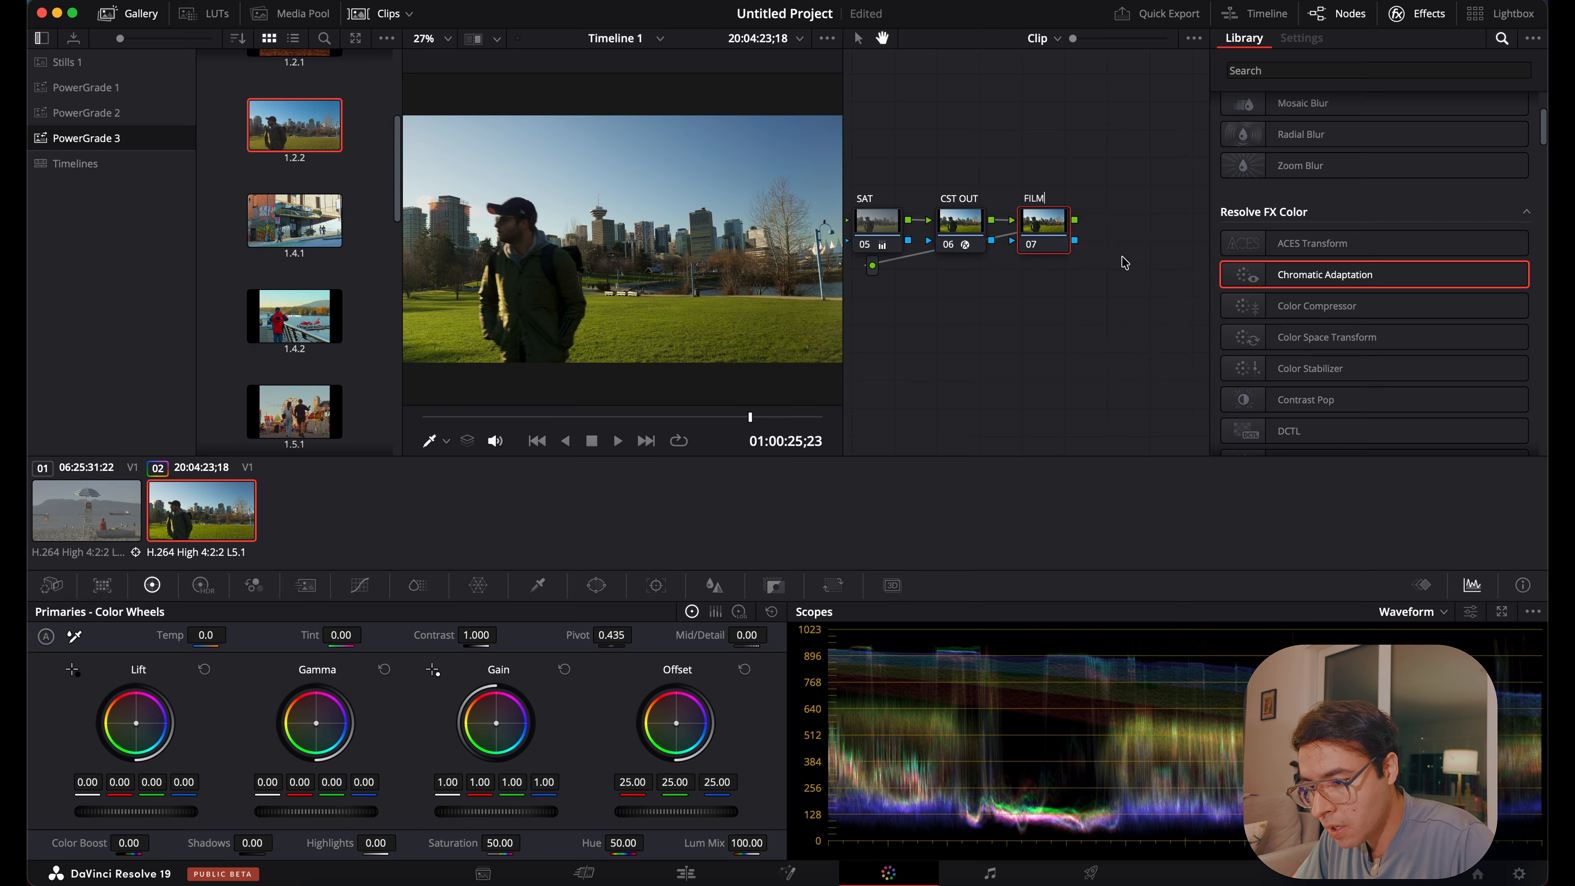
type(" EMULATIO")
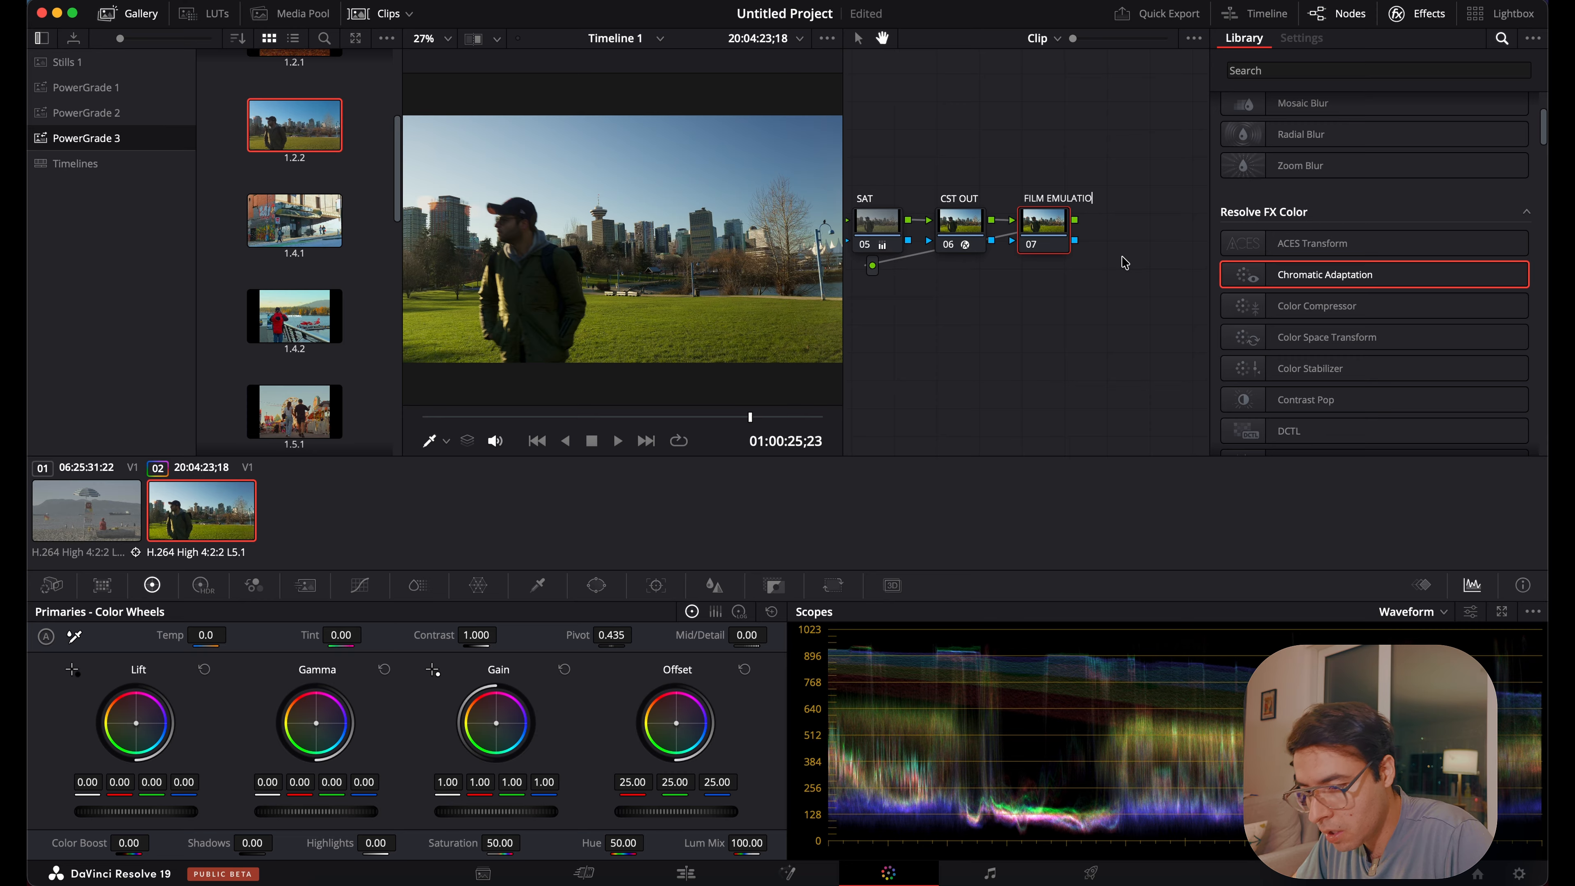
type("N")
key("Return")
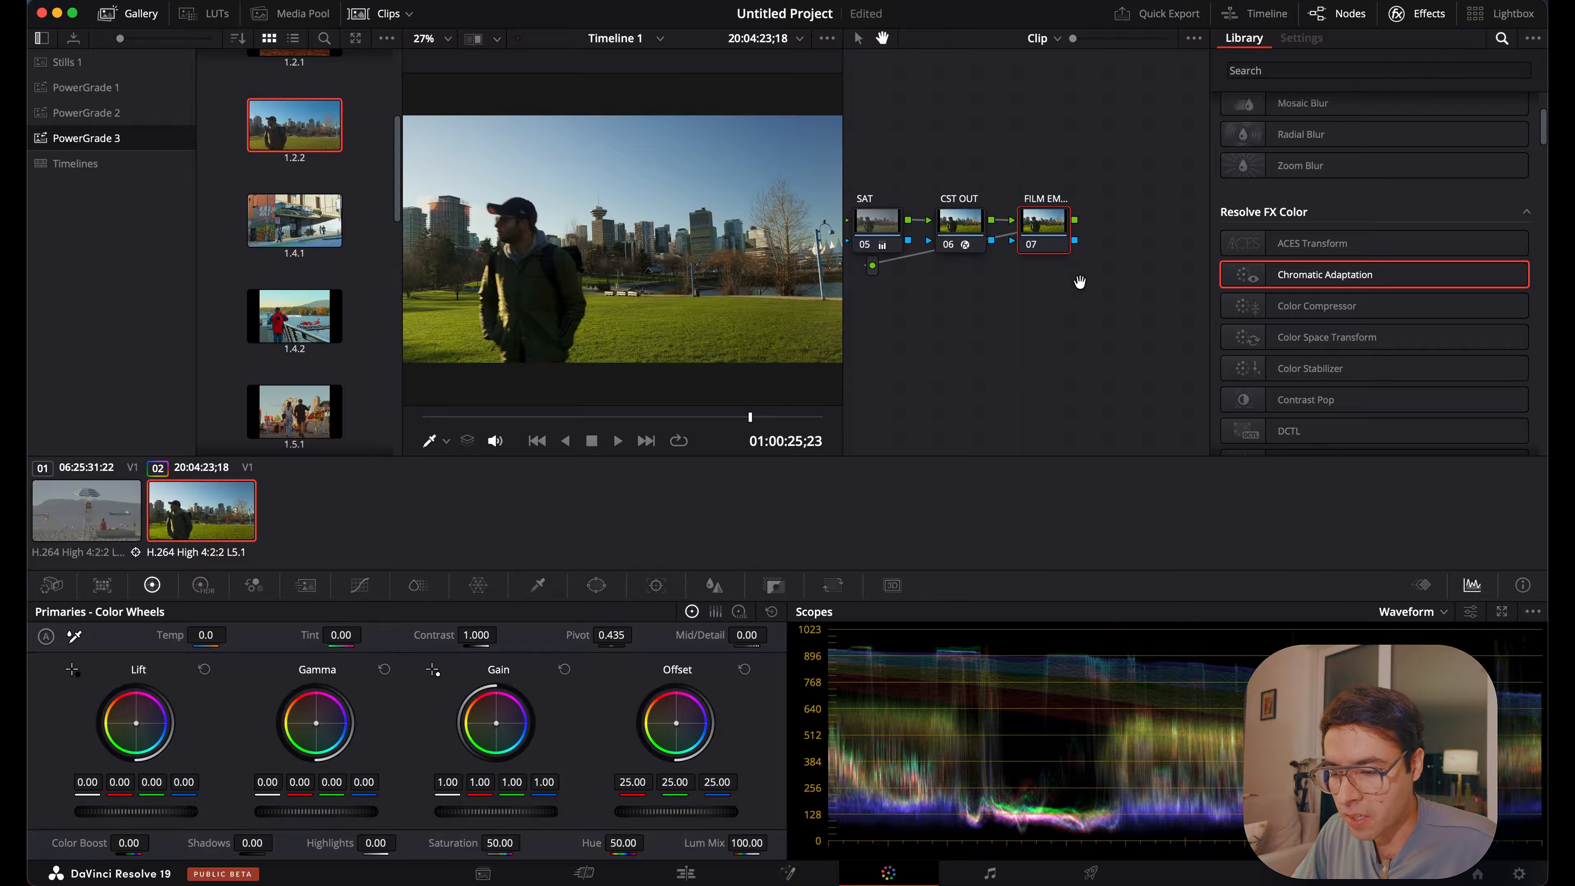
key("super+s")
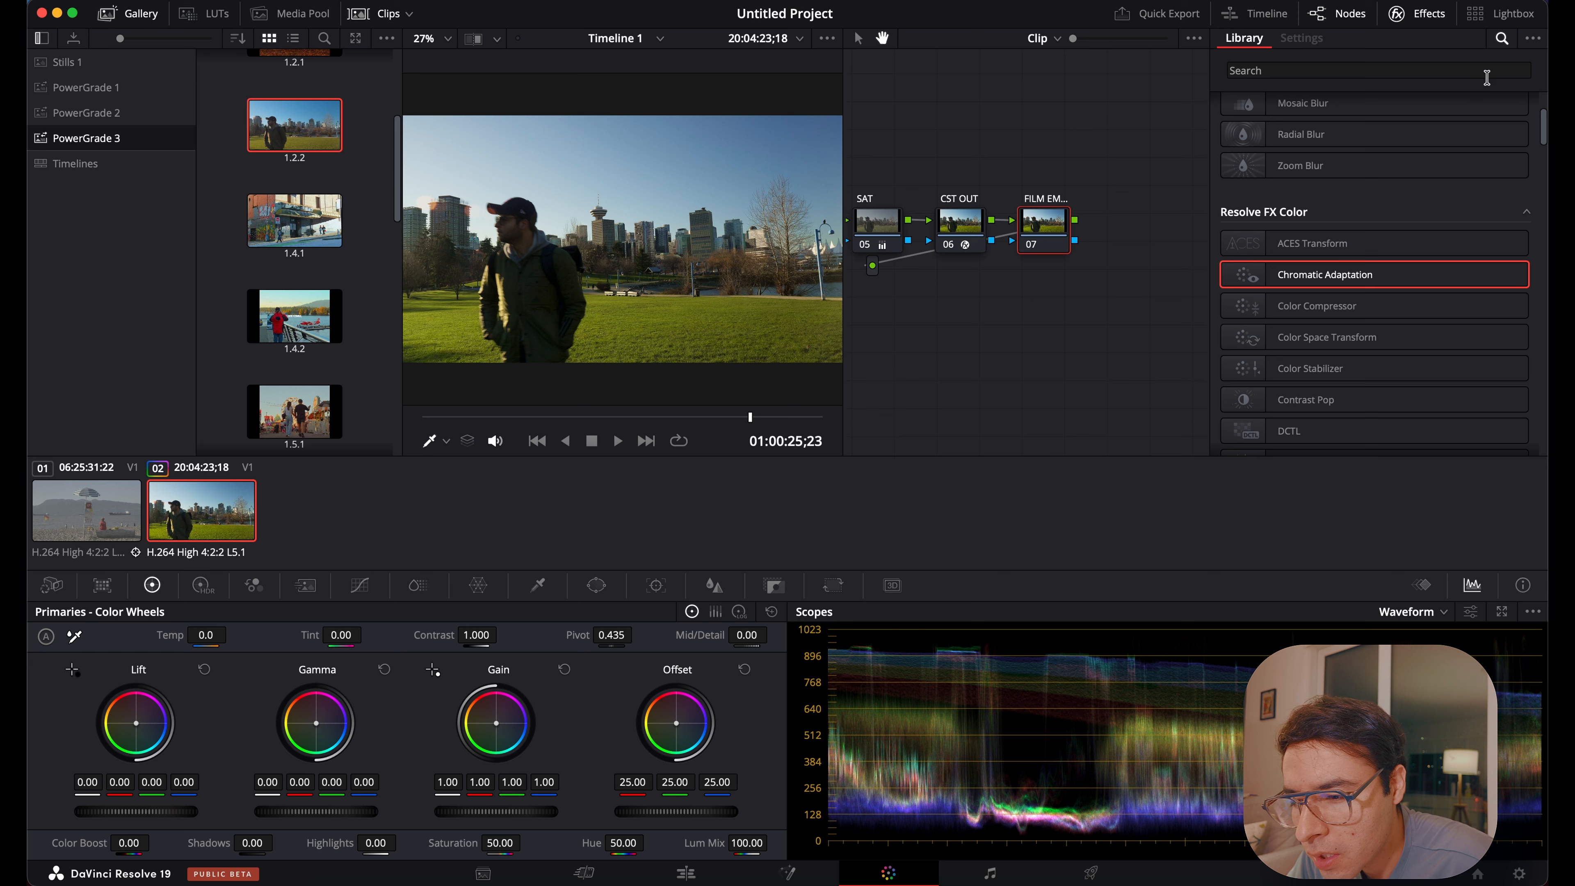
Search the effects library for "DEH" and apply Dehancer Pro 7.3.4 to the FILM EMULATION node.
left_click(1501, 39)
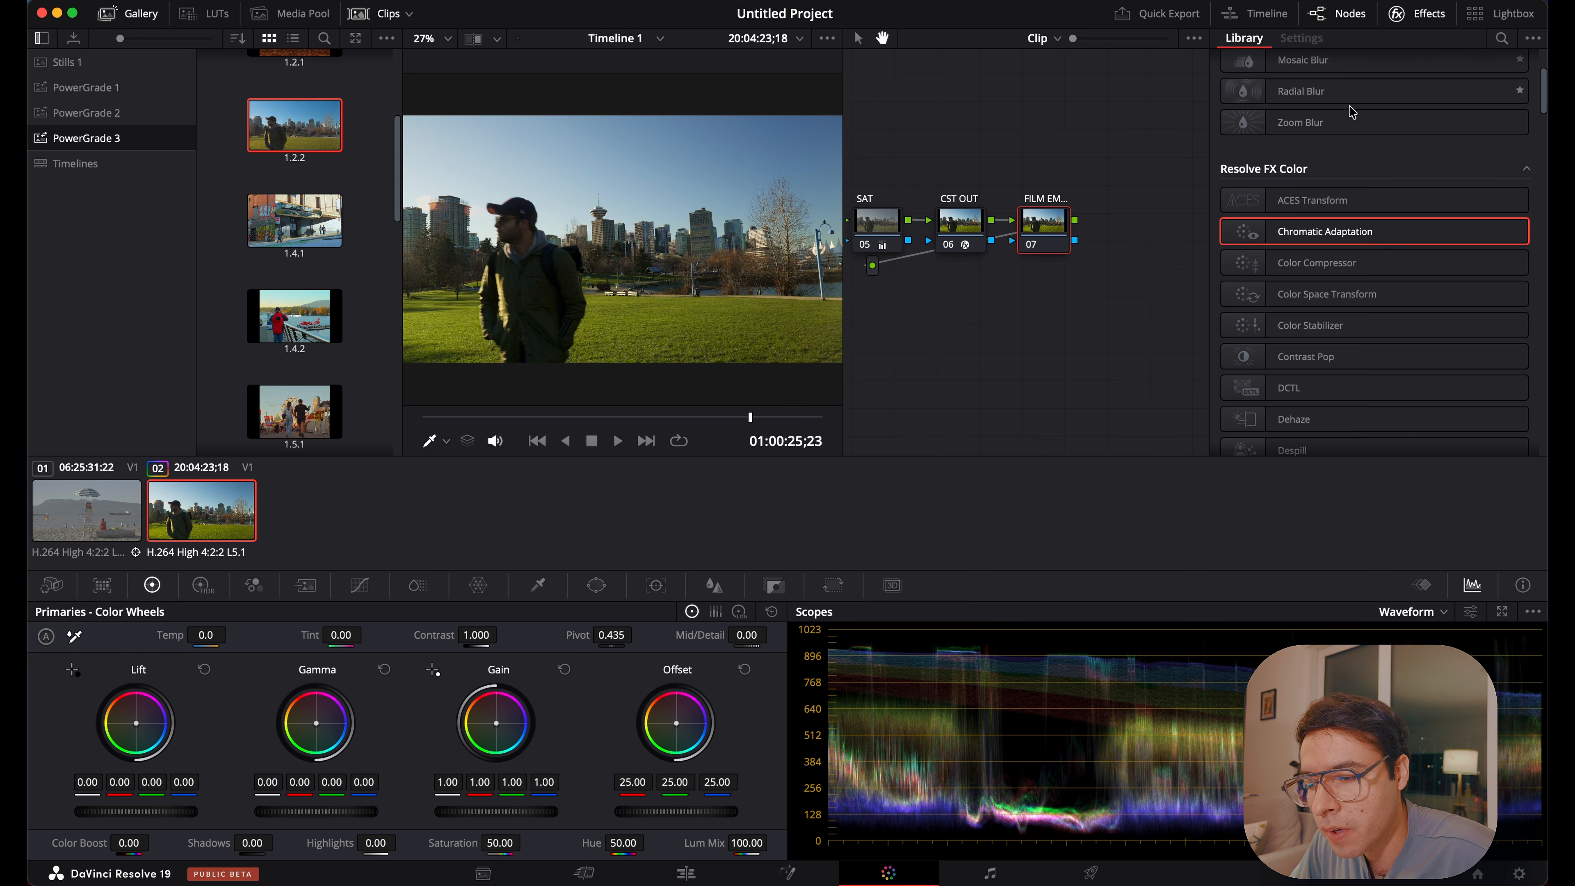
key("super+f")
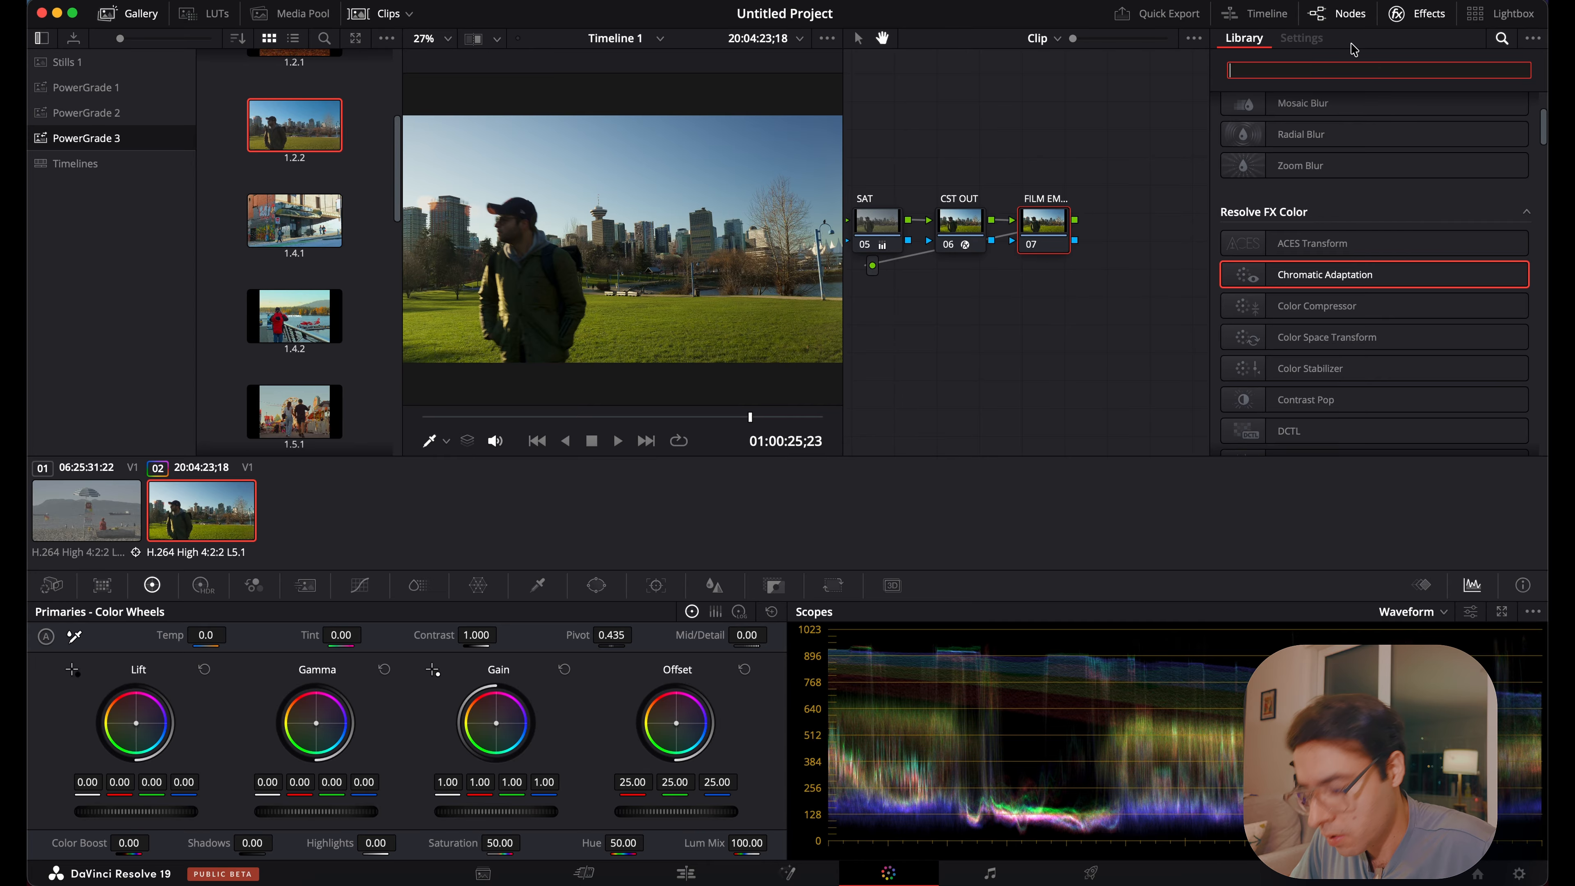
type("DEH")
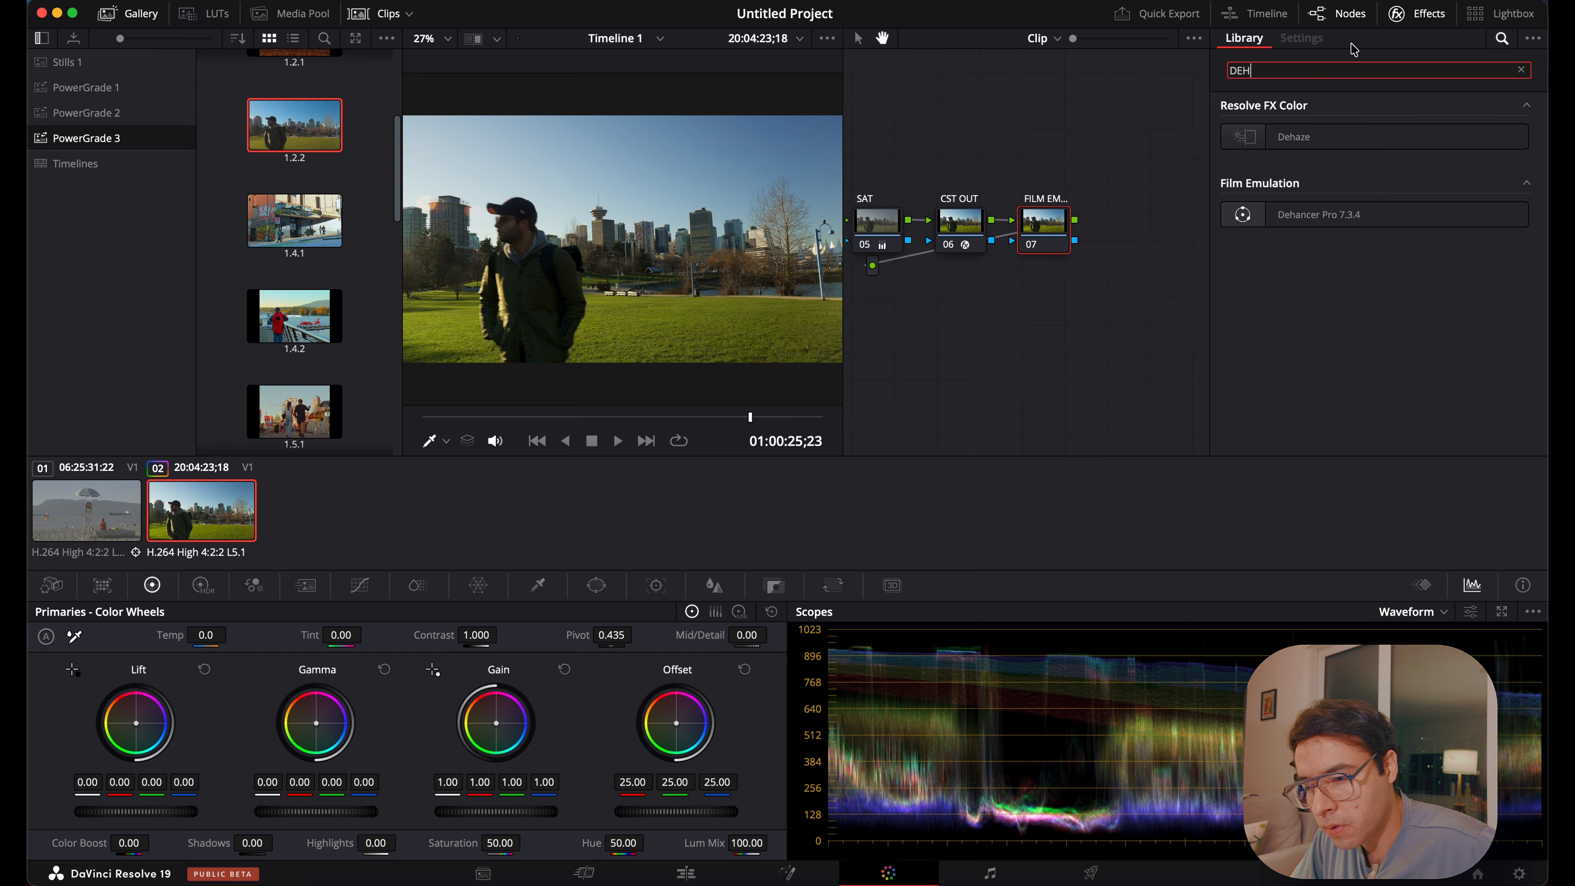
left_click(1329, 218)
left_click_drag(1330, 219, 1041, 230)
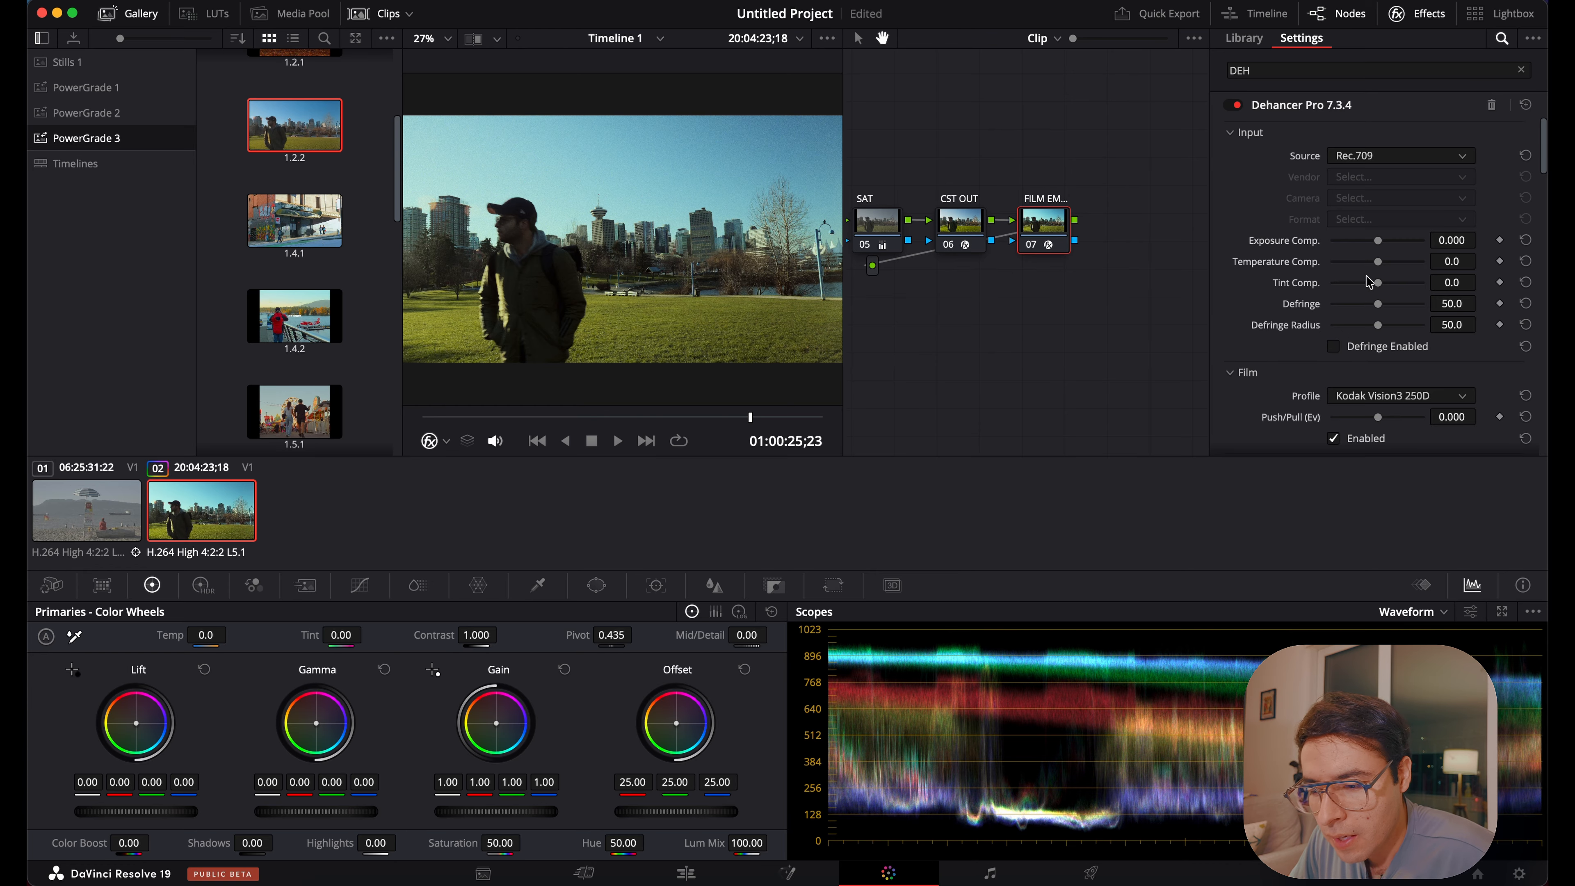
Disable all tools in the Dehancer Pro effect's options.
scroll(1360, 304, "down", 10)
scroll(1352, 345, "down", 15)
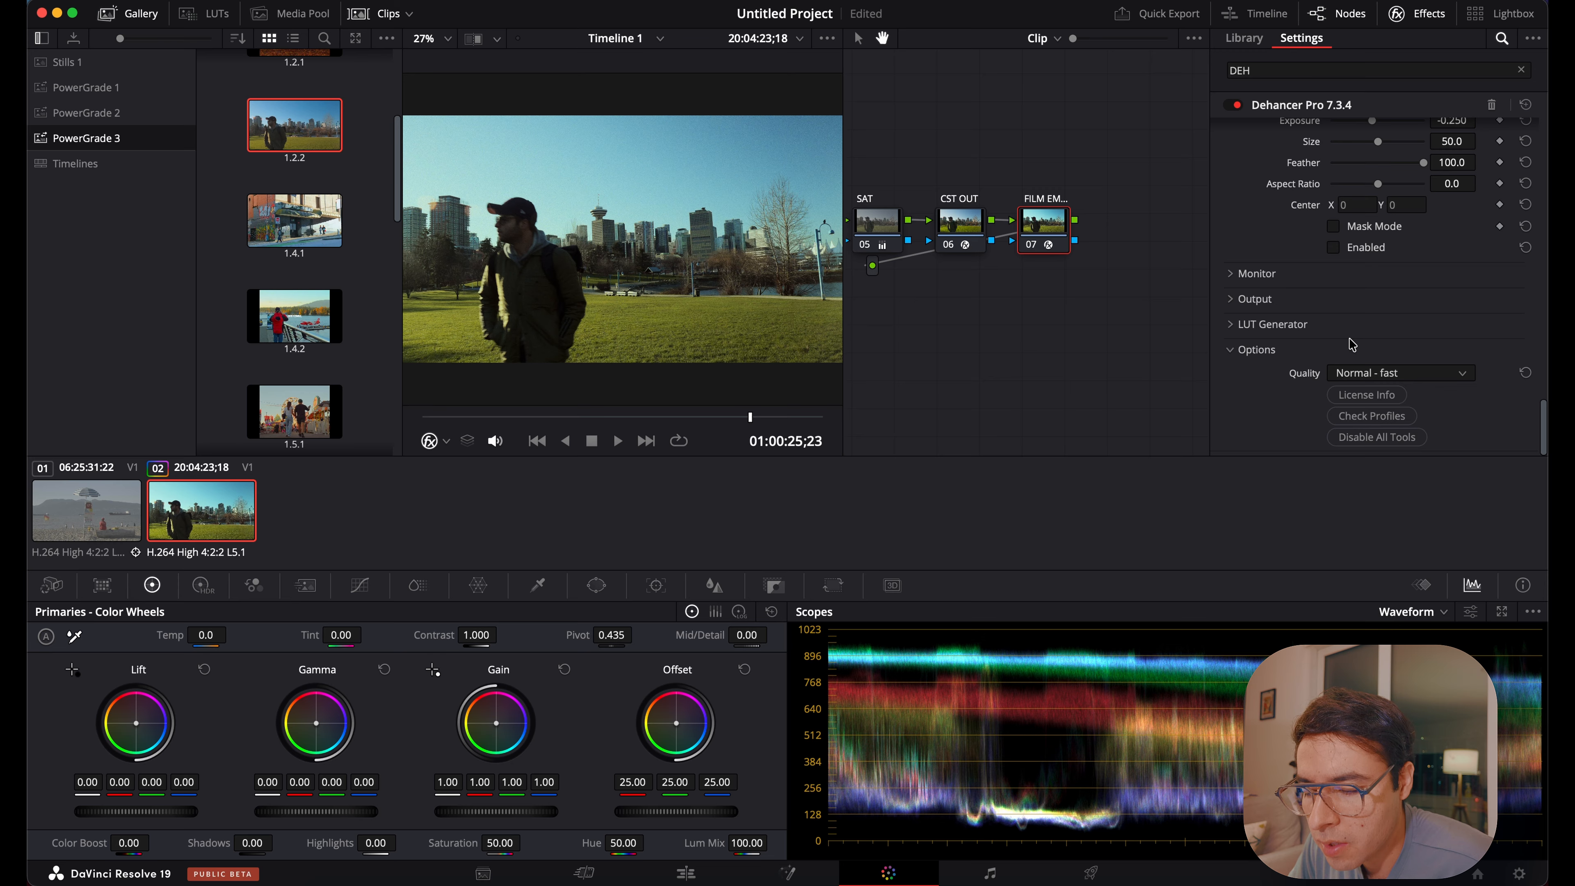
left_click(1376, 437)
Enable Defringe in Dehancer's Input settings and set Temperature Comp. to 4.6.
scroll(1351, 279, "up", 10)
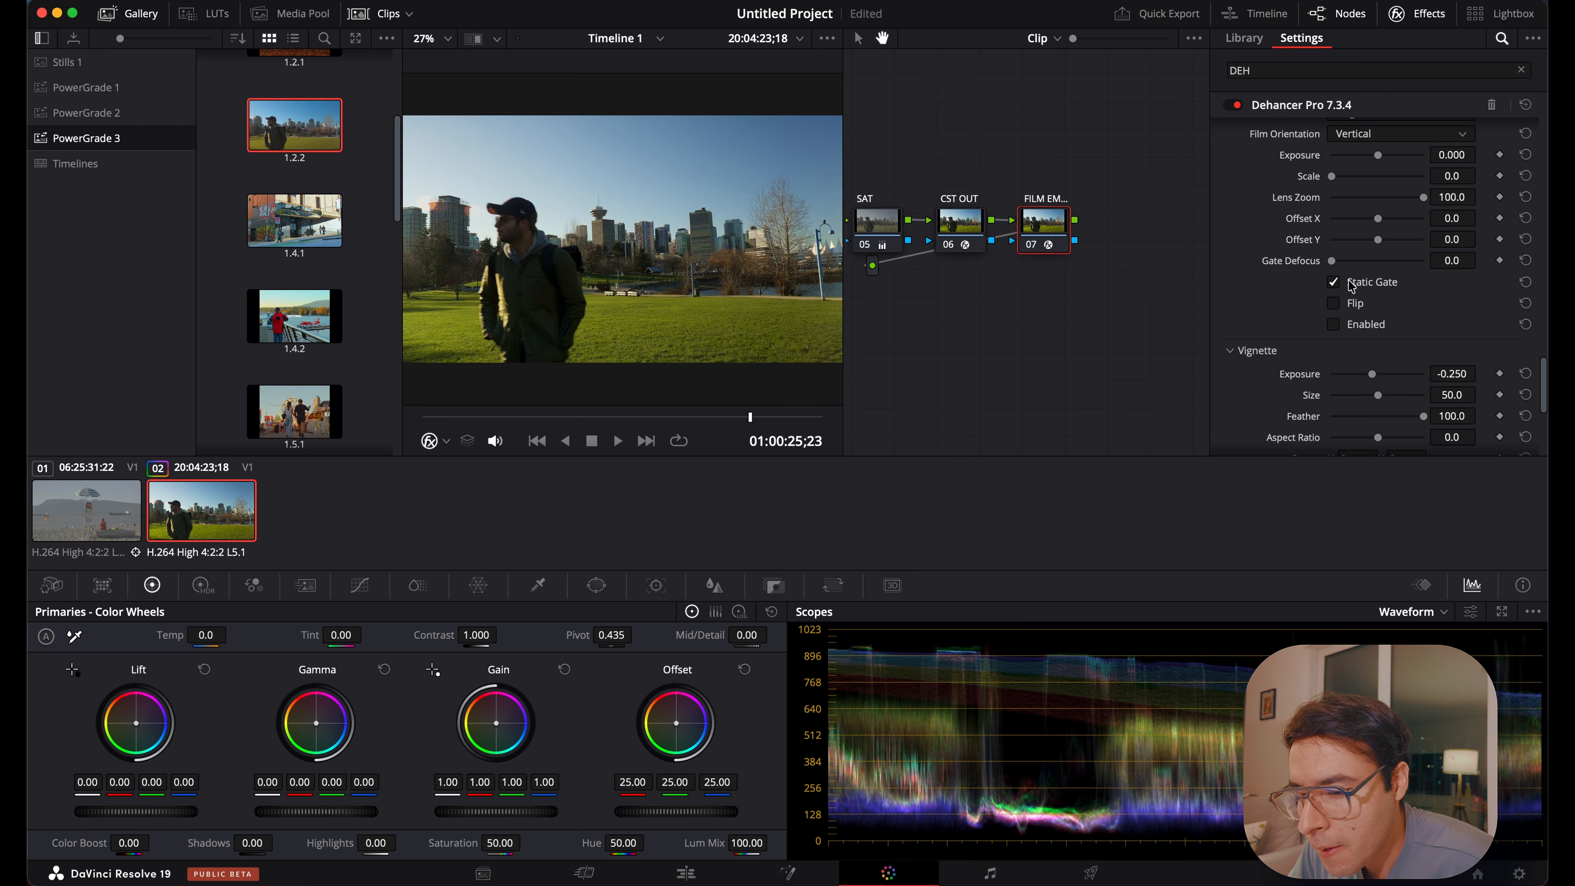
scroll(1352, 280, "up", 5)
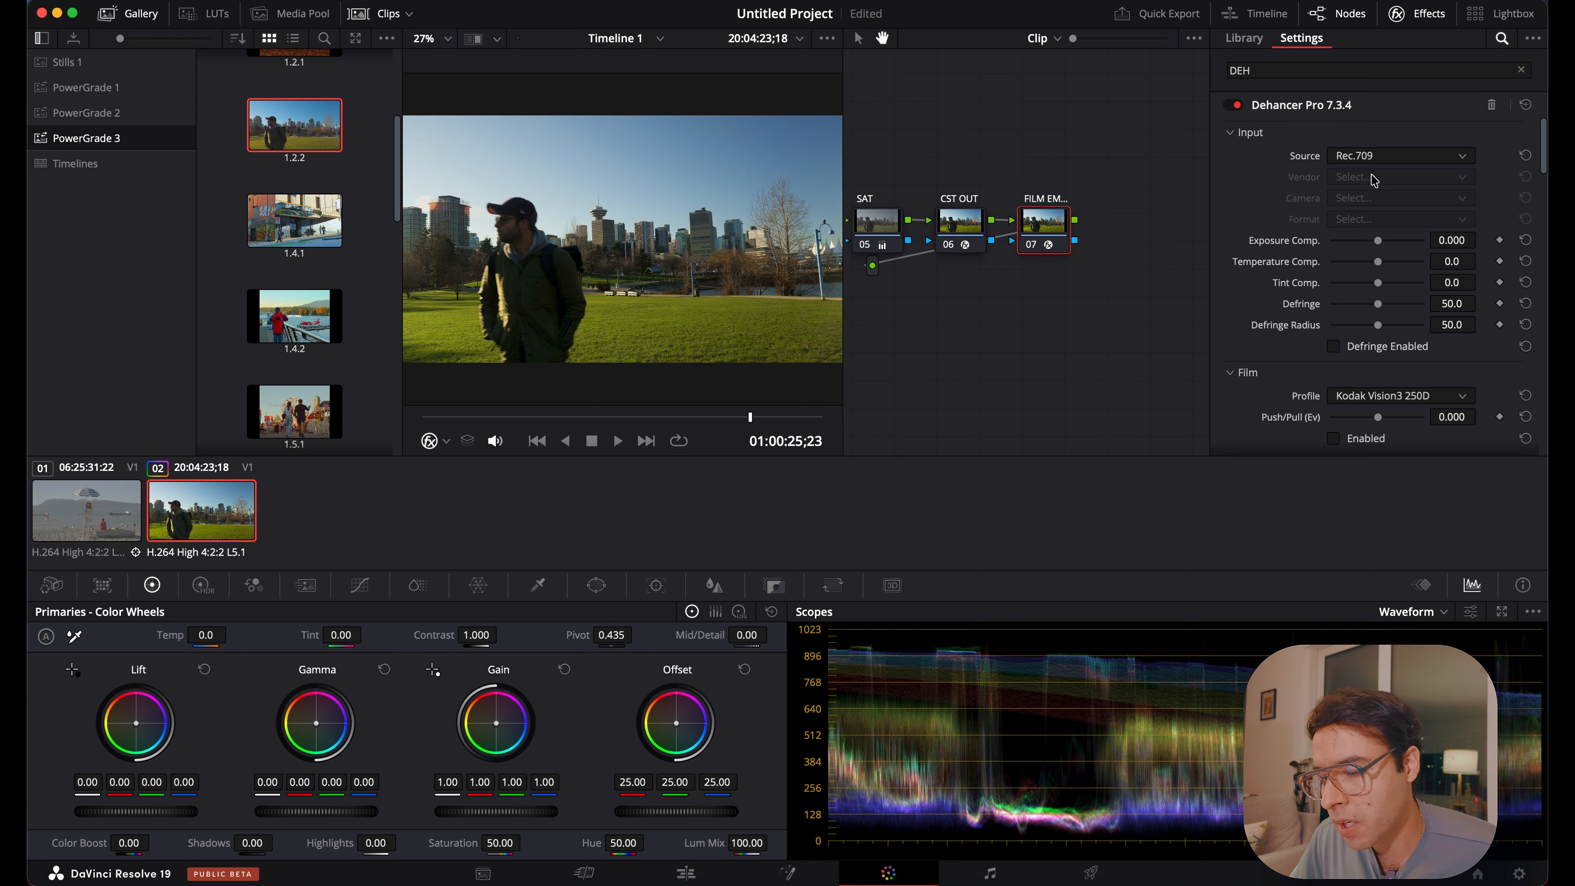
left_click(1333, 346)
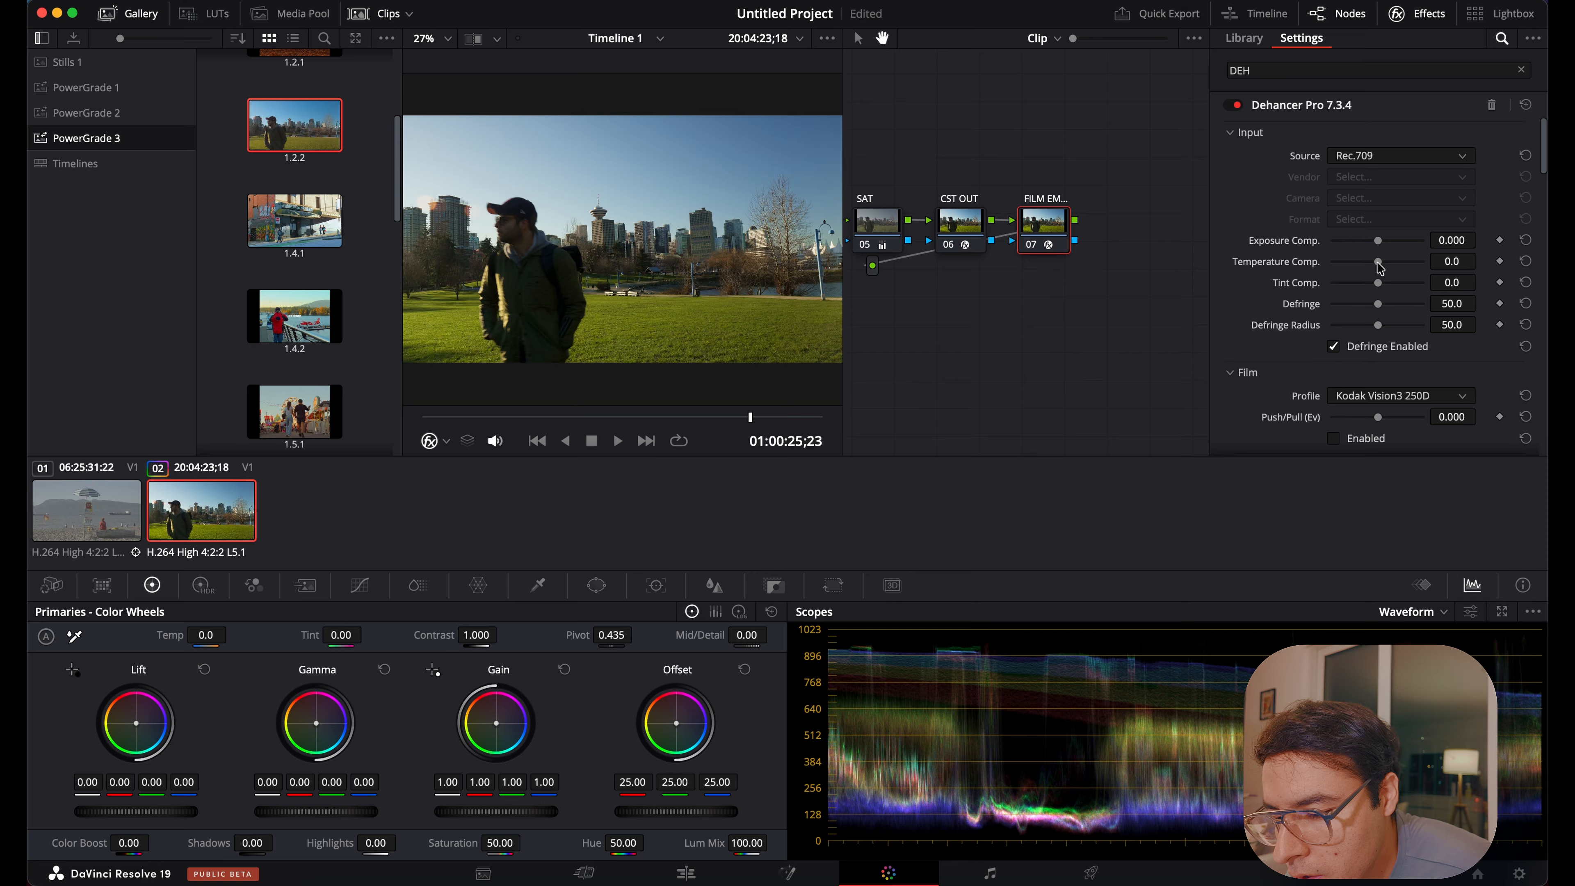
left_click_drag(1379, 268, 1378, 267)
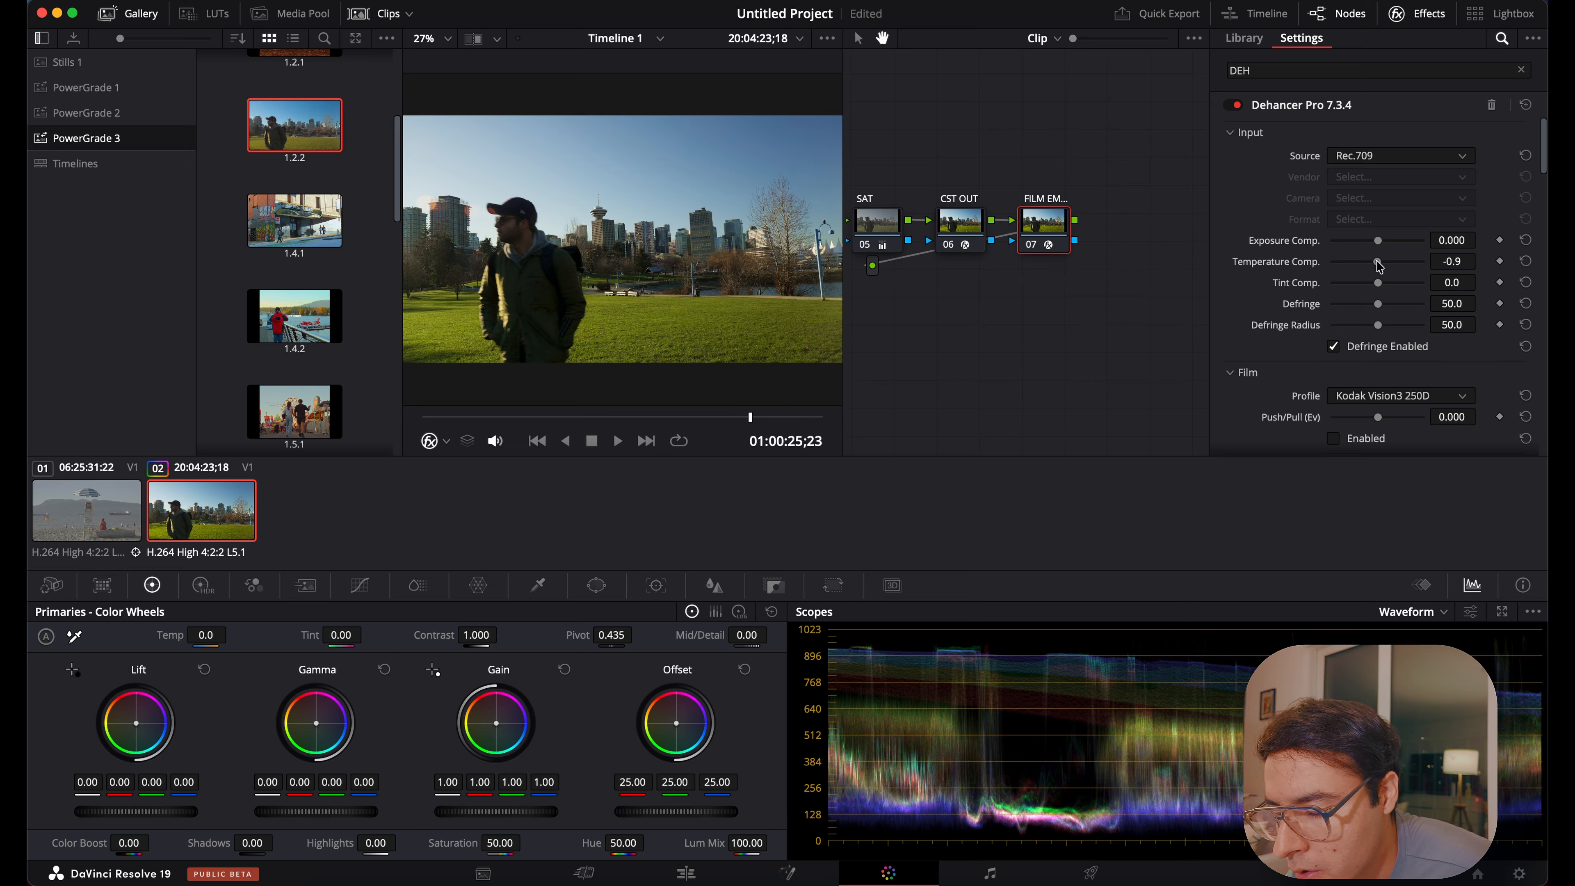
left_click_drag(1377, 263, 1380, 266)
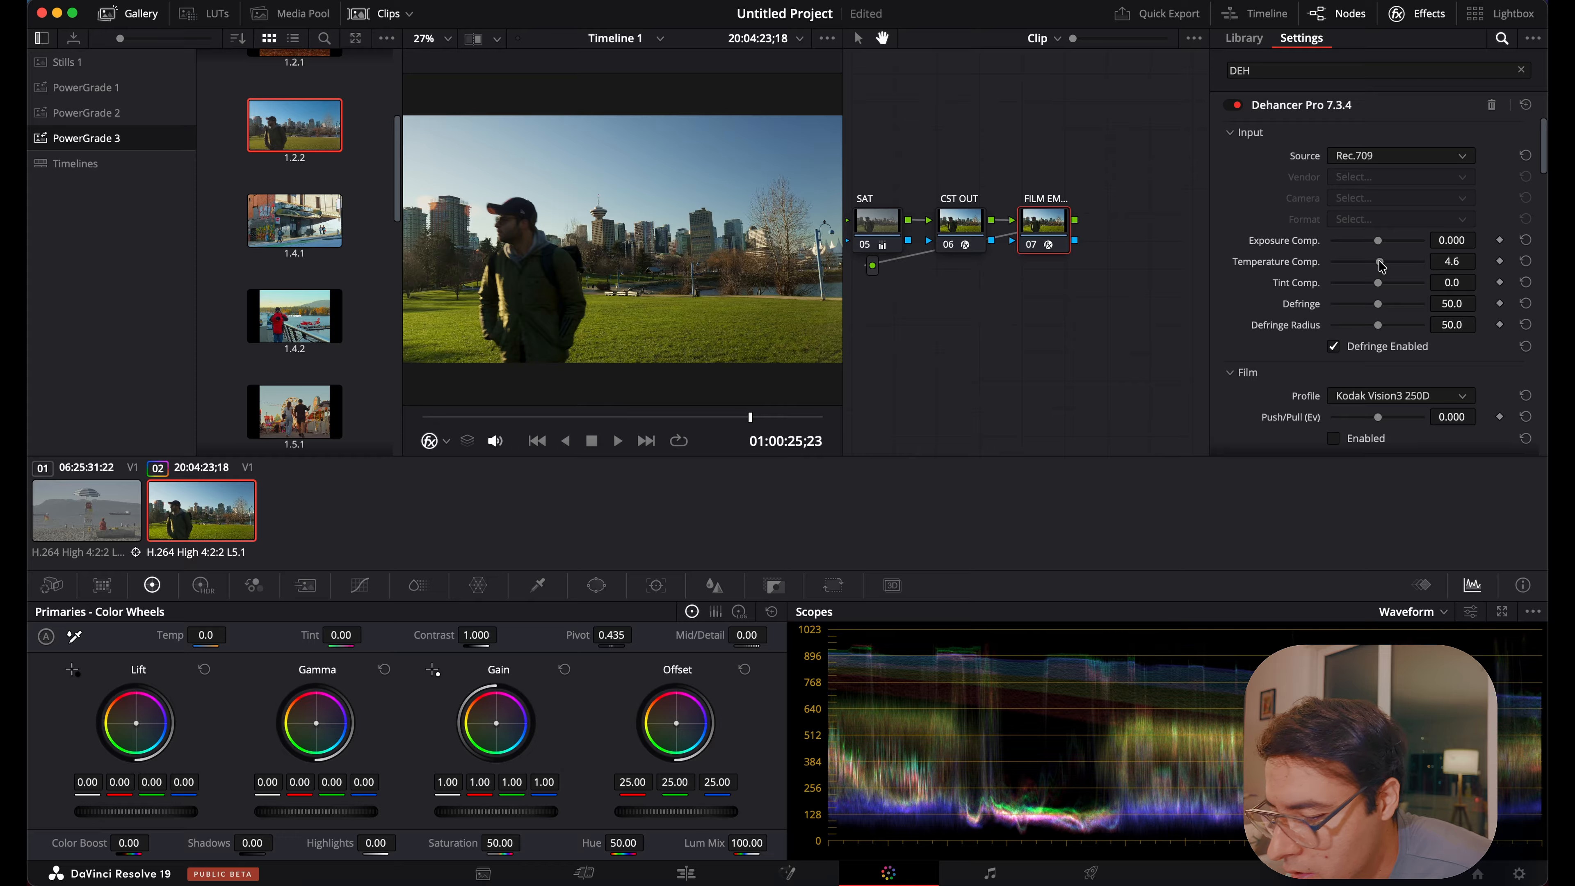
Set Dehancer's Film profile to Kodak Gold 200 and enable the Film section.
scroll(1288, 371, "down", 2)
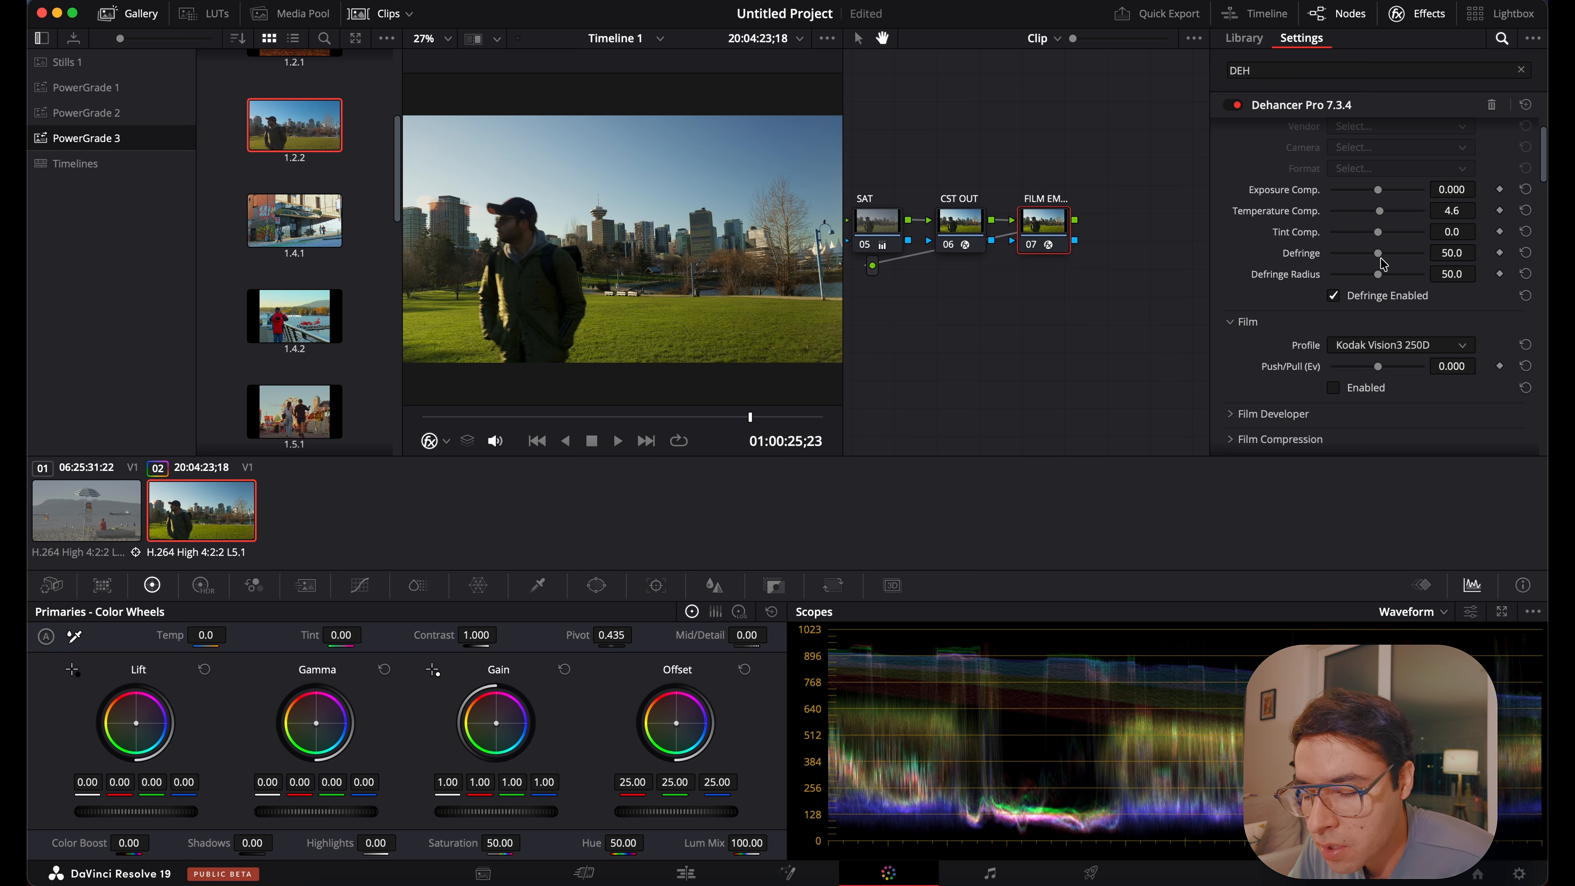
scroll(1393, 347, "down", 2)
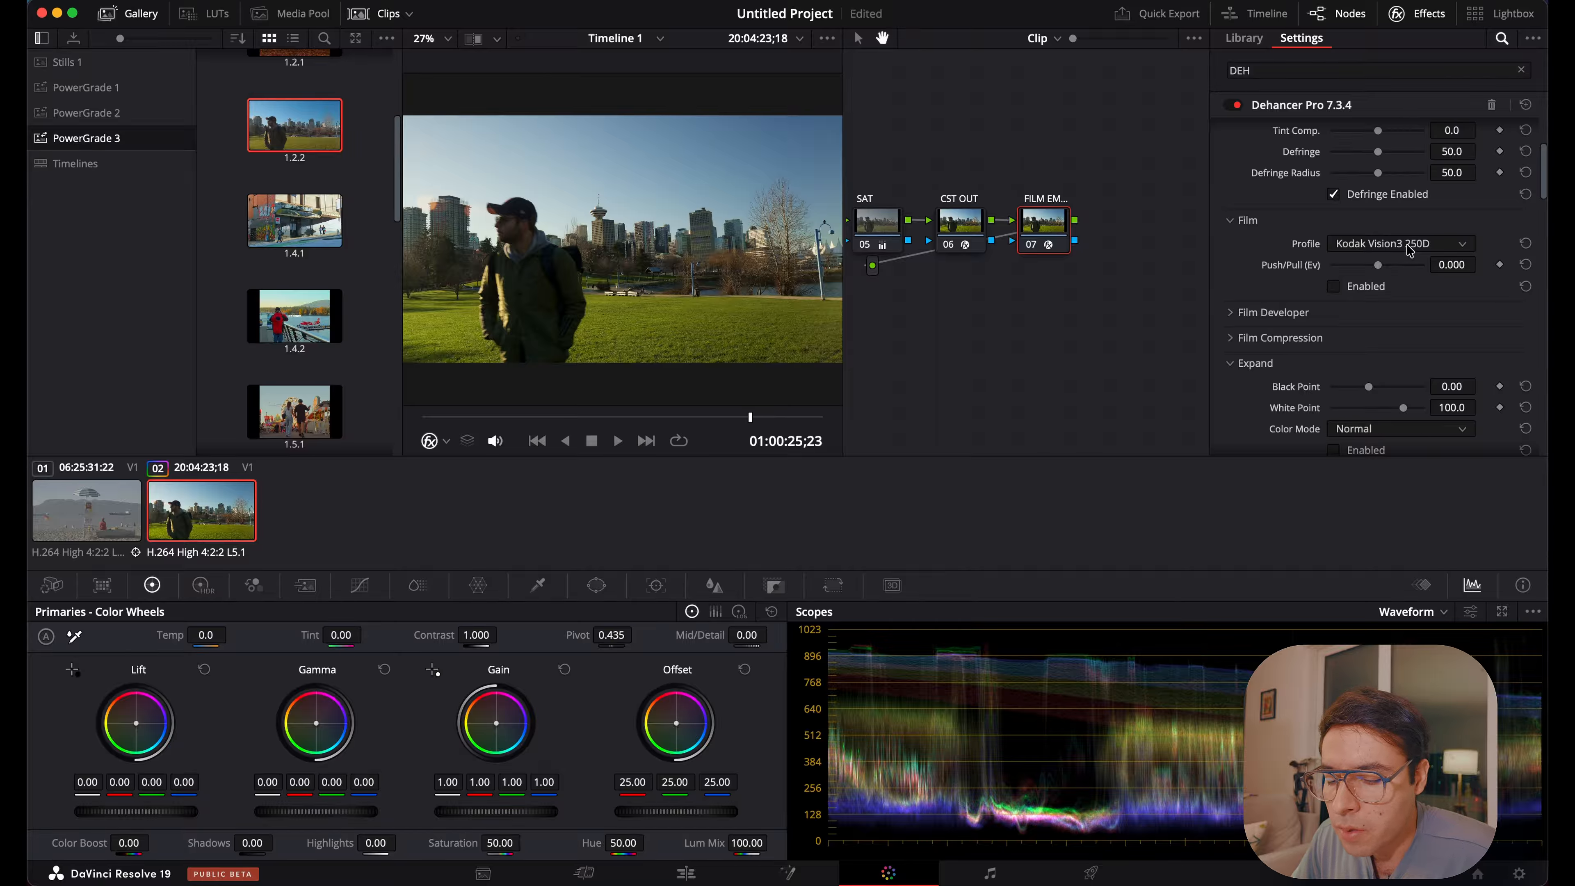
left_click(1405, 249)
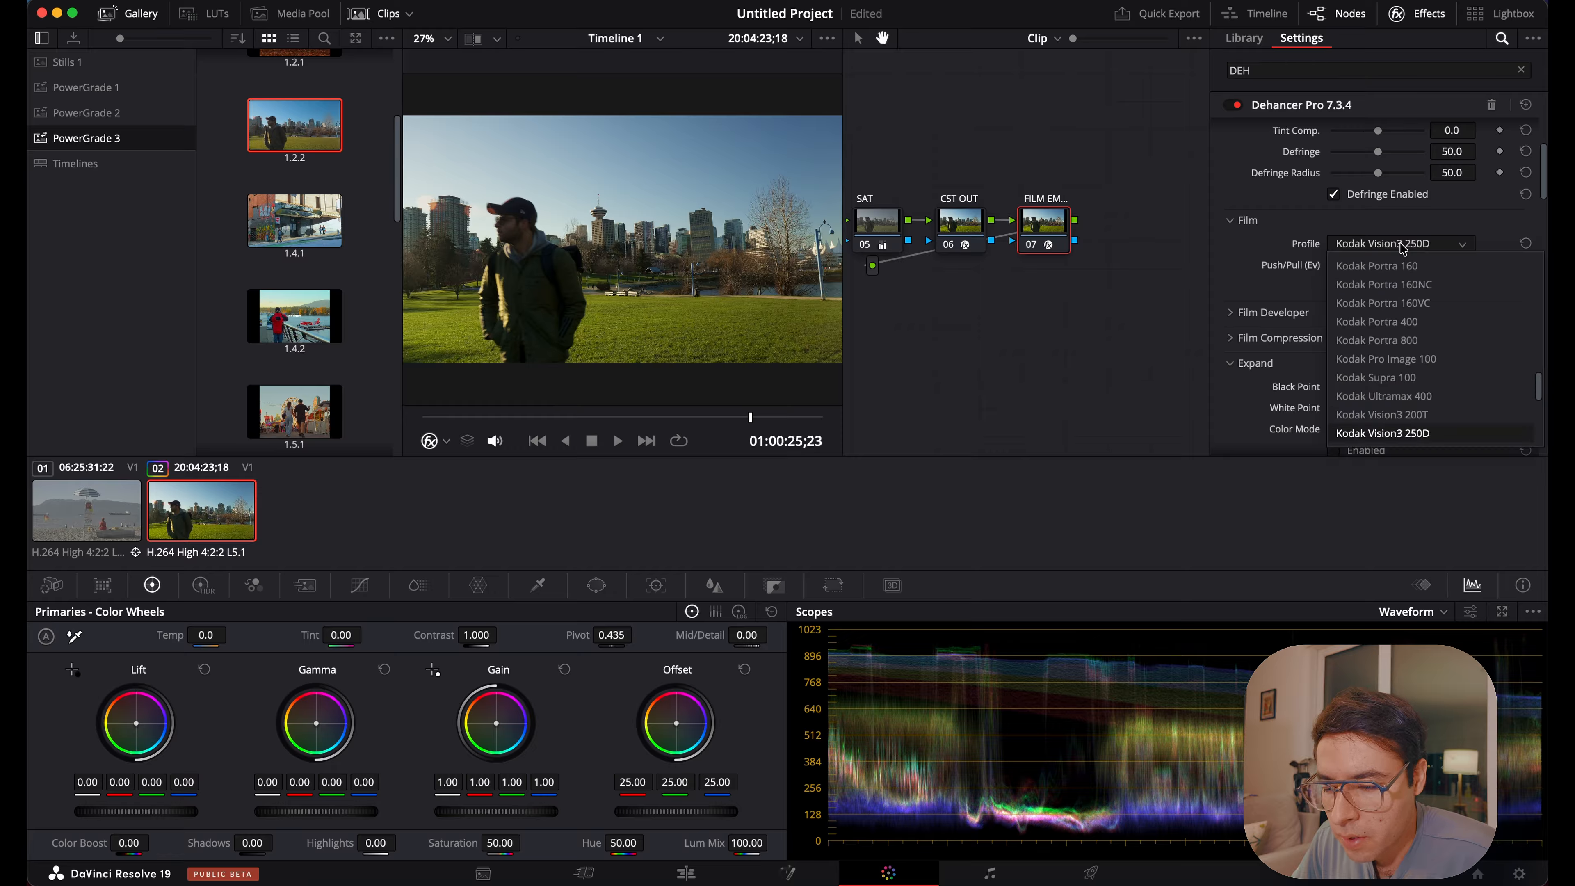
scroll(1426, 372, "down", 3)
scroll(1432, 384, "up", 3)
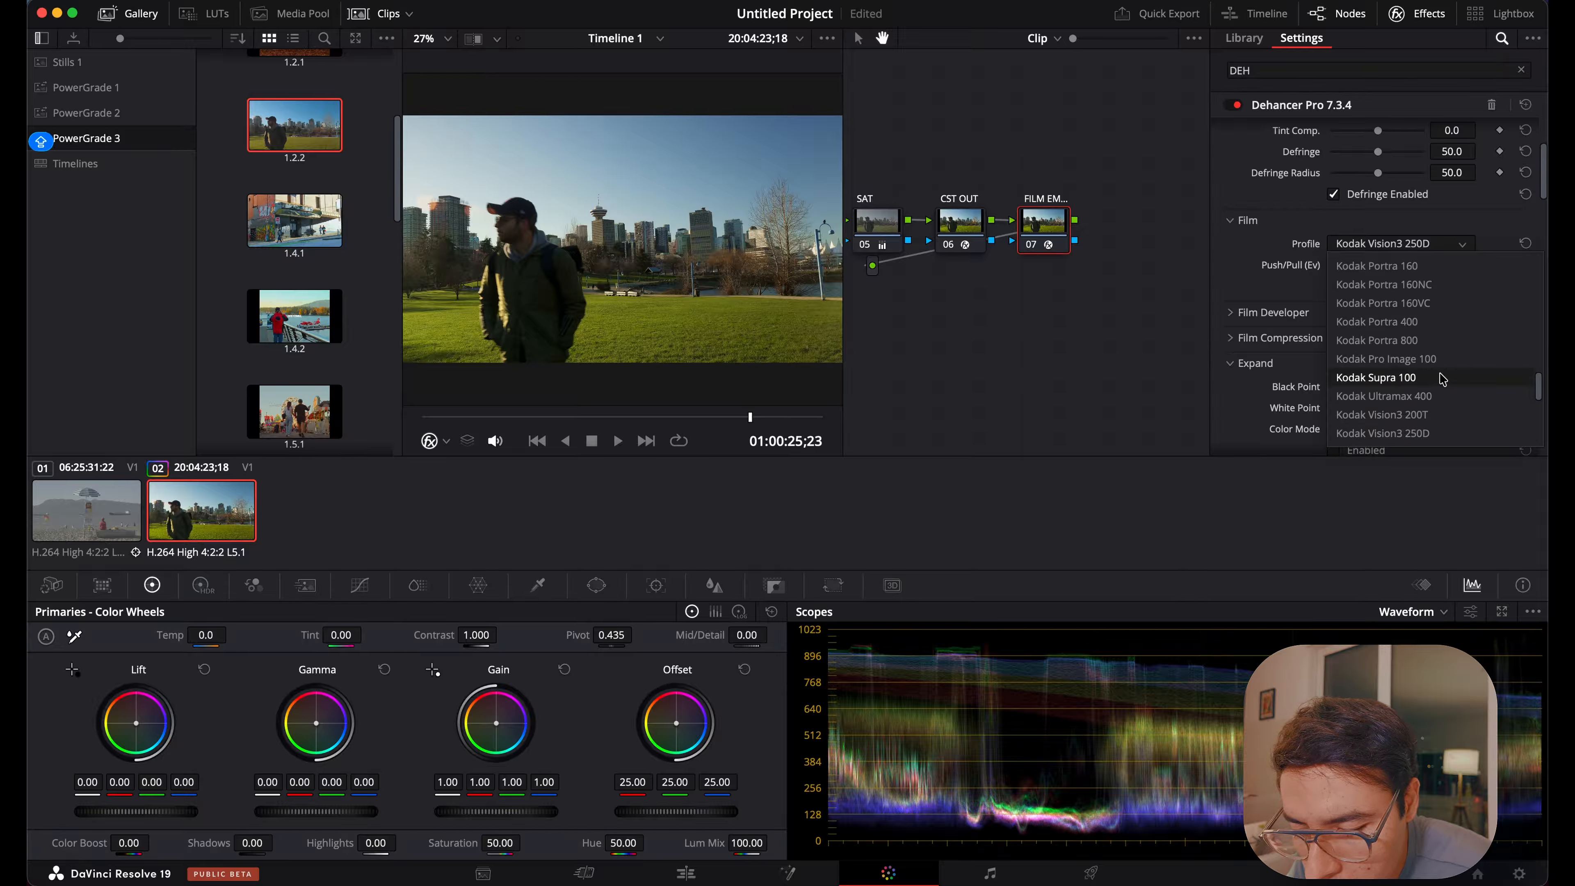
scroll(1429, 378, "up", 3)
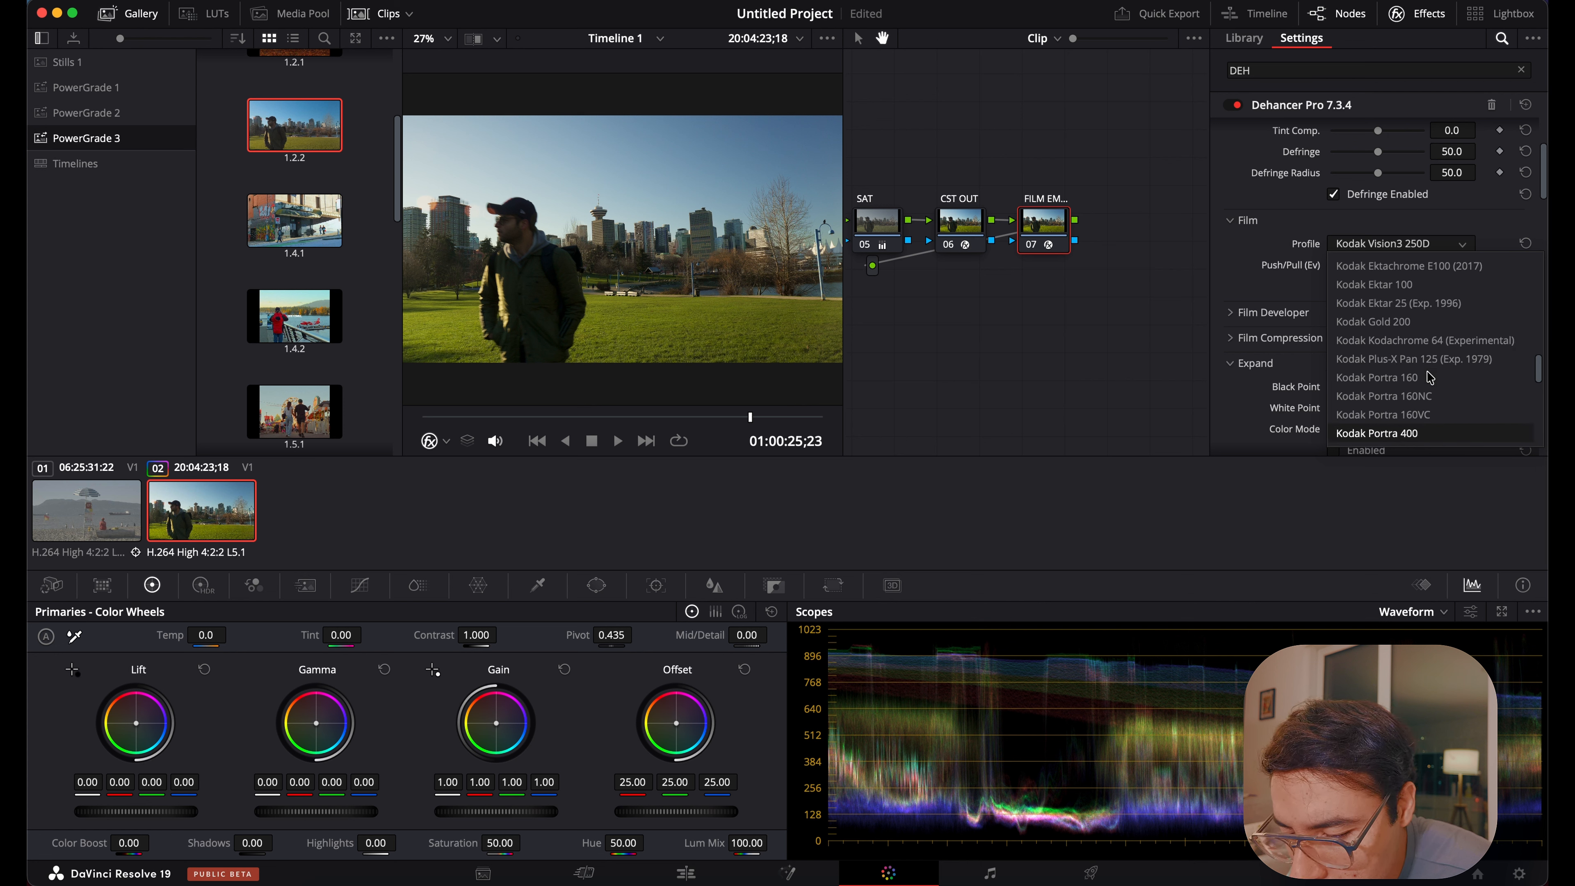
left_click(1409, 322)
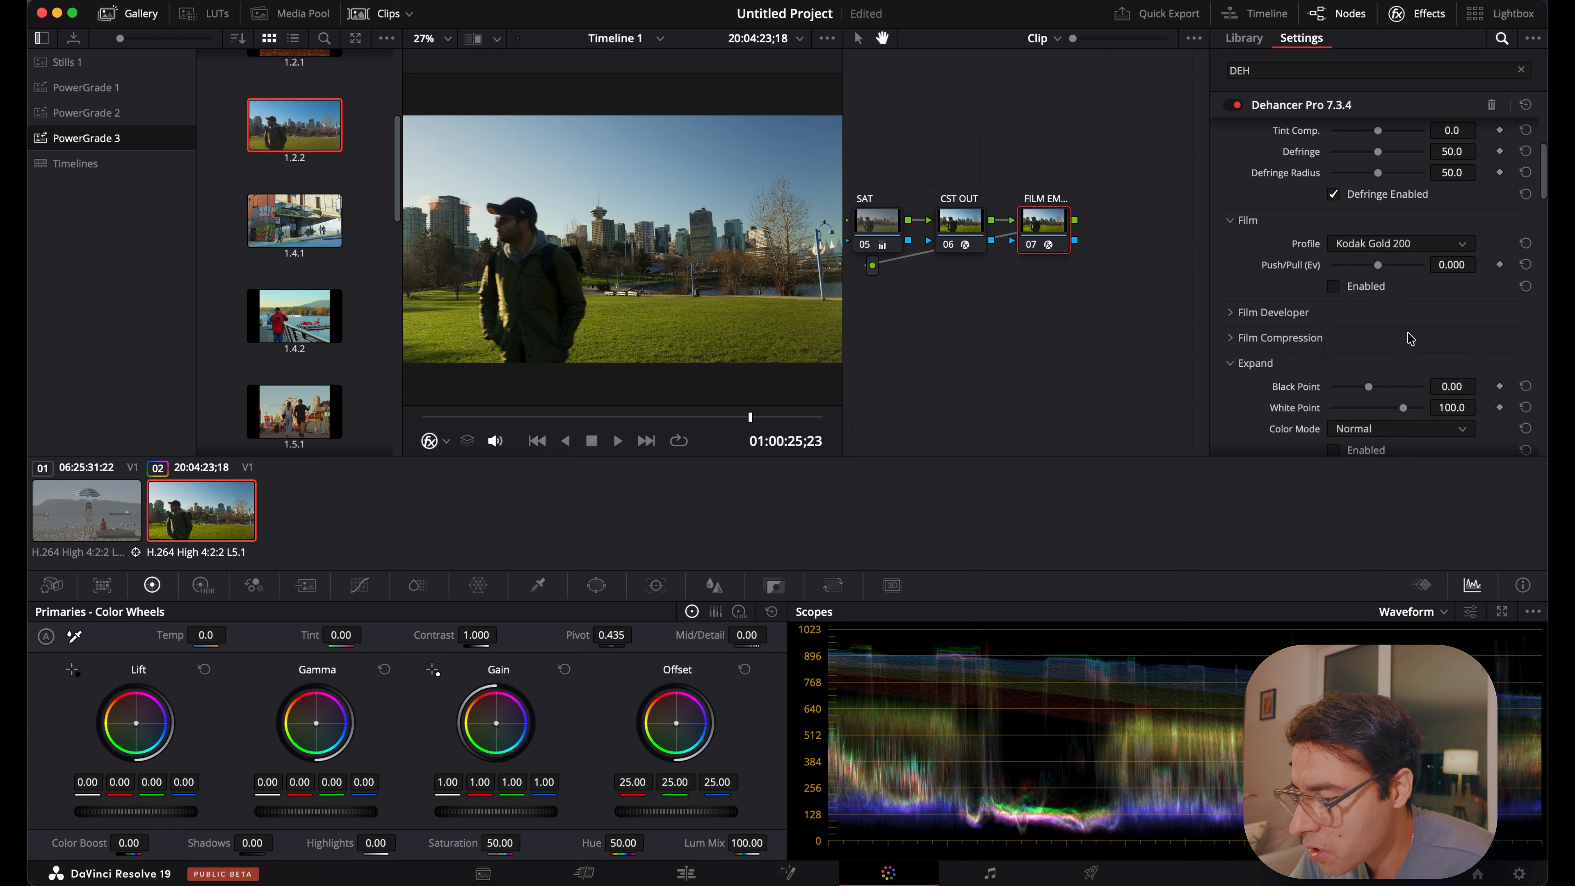
left_click(1334, 287)
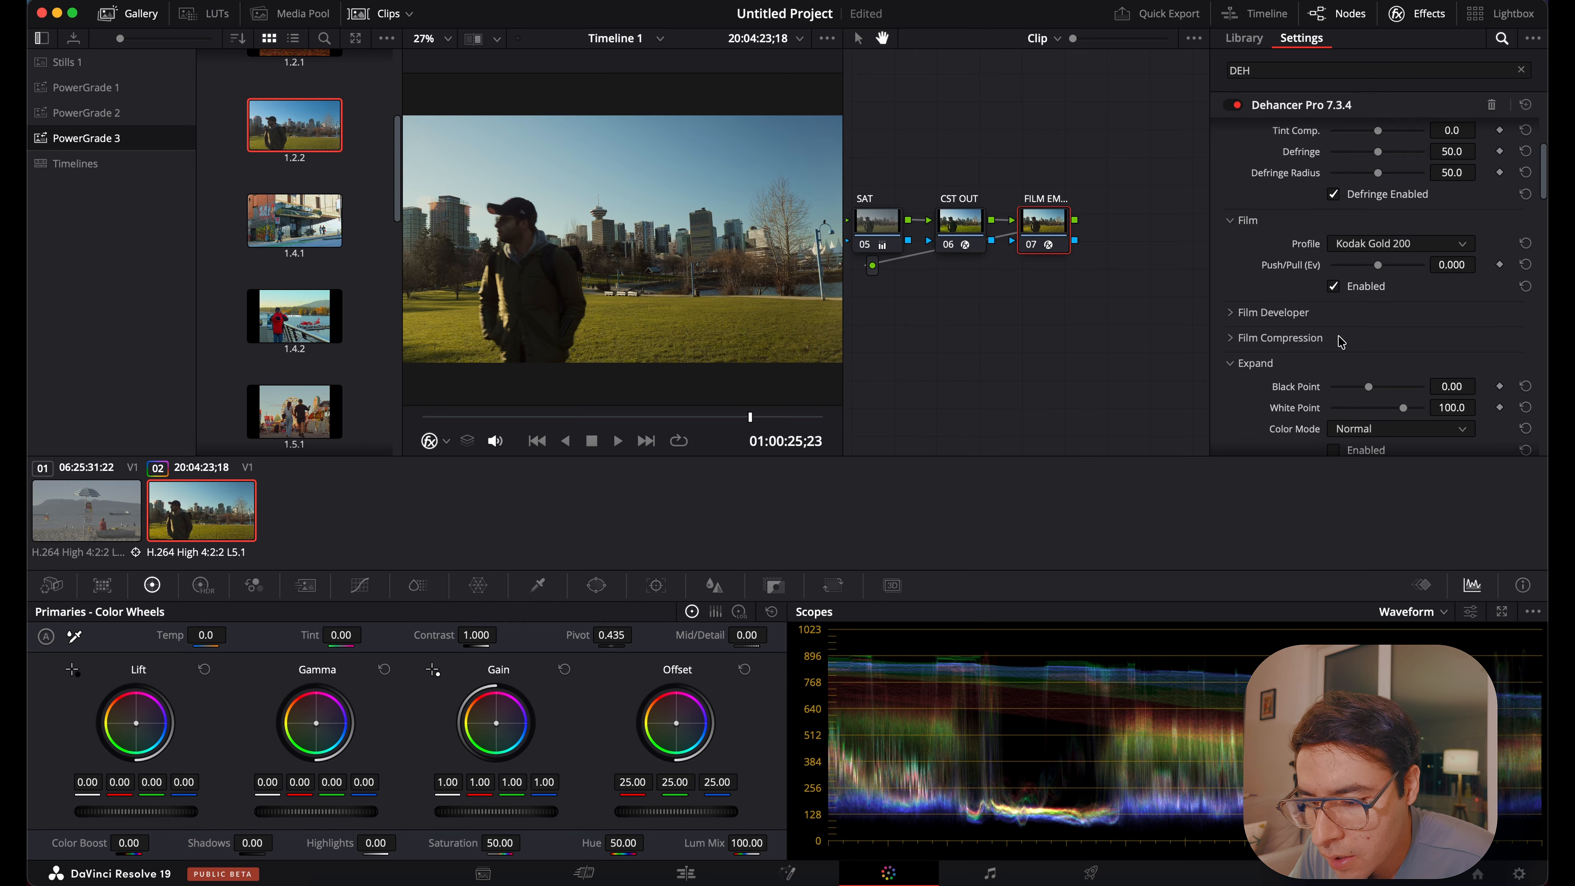
Enable Film Compression with Impact 50.5, White Point 96.2, Tonal Range 29.4 and Color Density 55.0.
scroll(1247, 279, "down", 2)
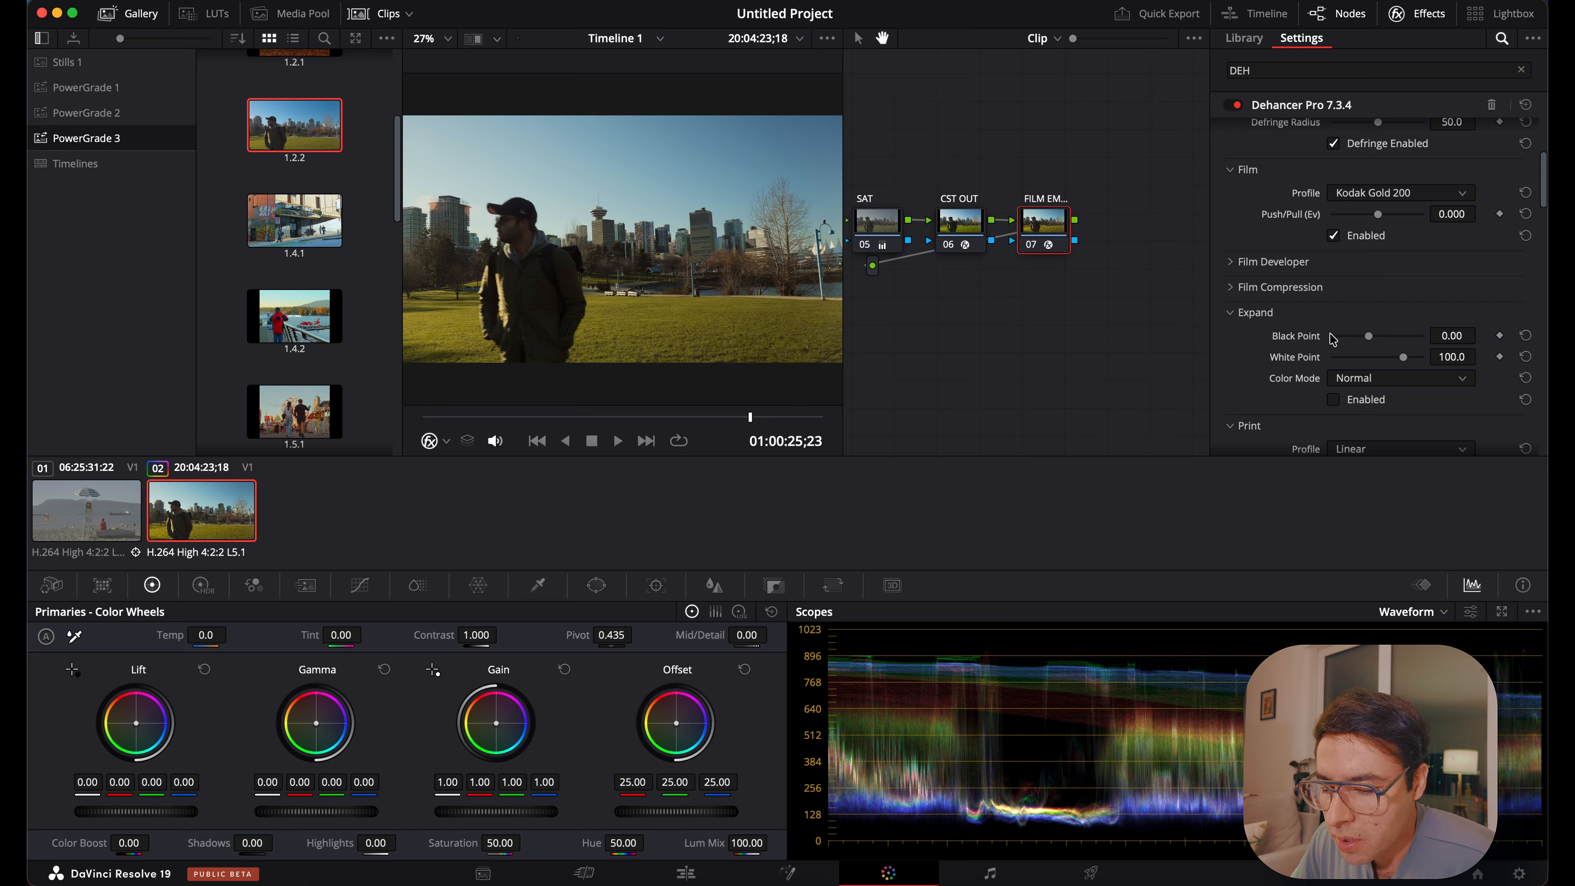
left_click(1232, 287)
left_click(1334, 395)
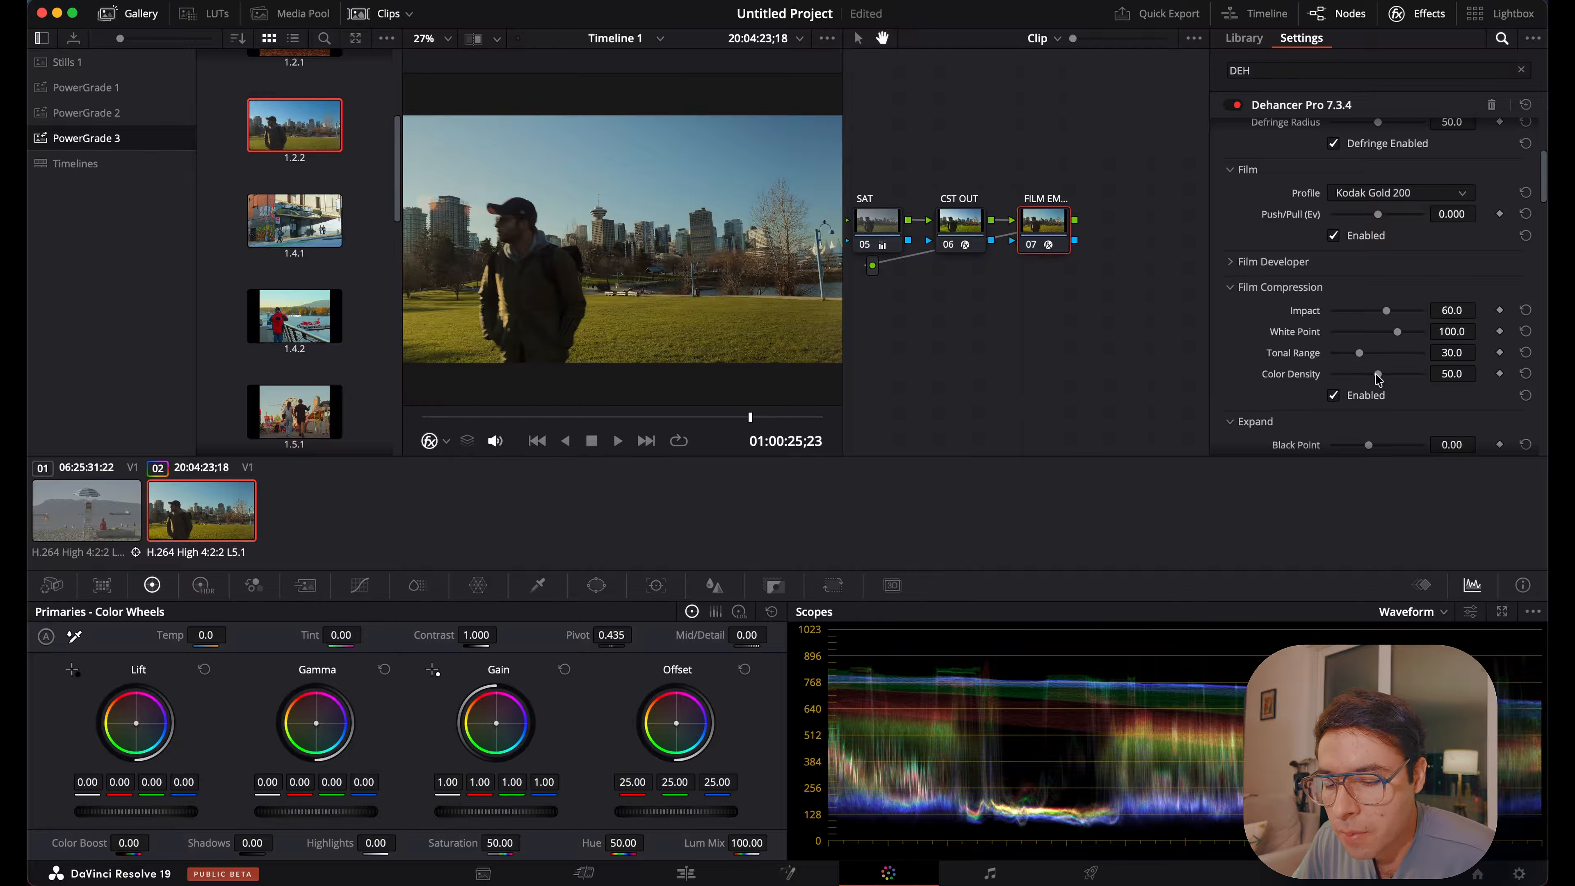
mouse_move(1378, 374)
left_mouse_down()
mouse_move(1396, 374)
mouse_move(1360, 357)
left_mouse_up()
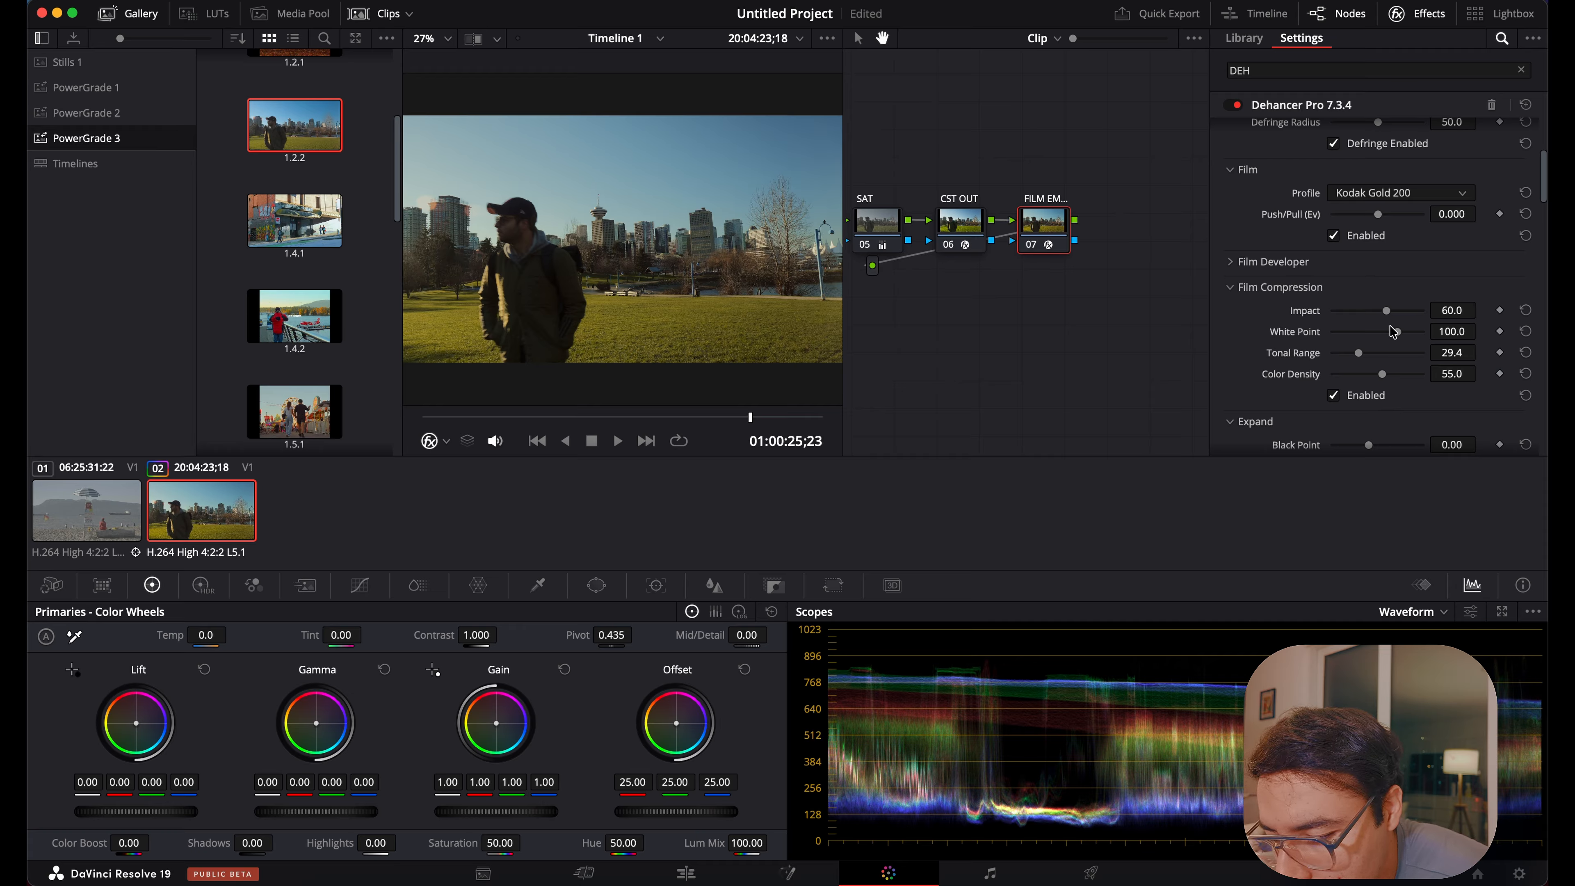
left_click_drag(1398, 335, 1379, 315)
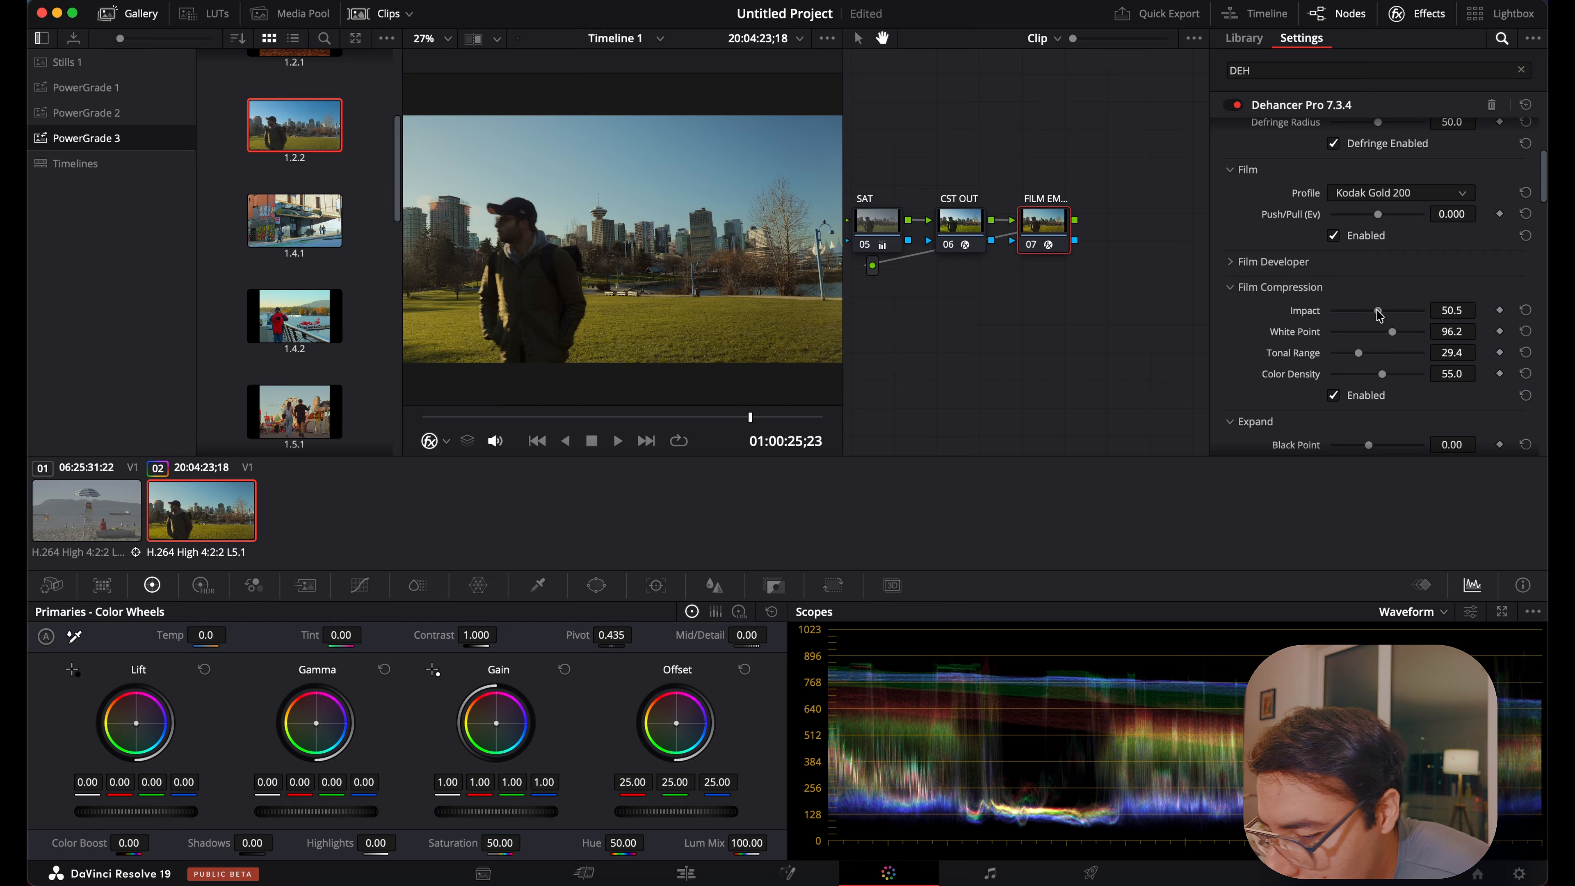
Enable Film Developer with Color Boost 32.1, and enable Expand with Black Point -4.40 and White Point 91.9.
left_click(1231, 263)
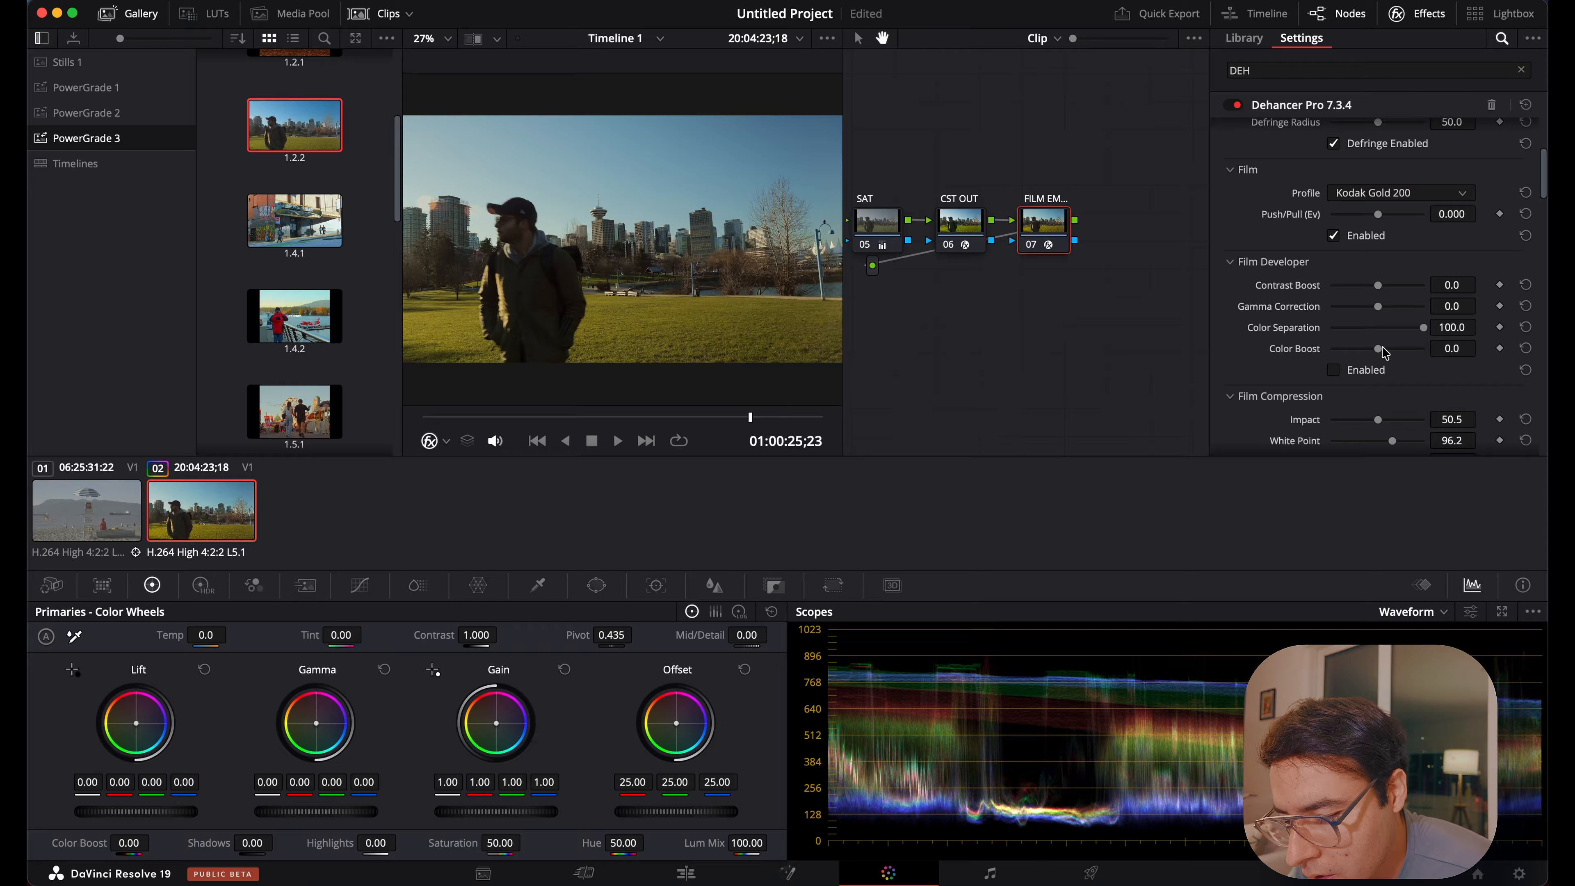
left_click_drag(1382, 353, 1394, 354)
left_click(1336, 371)
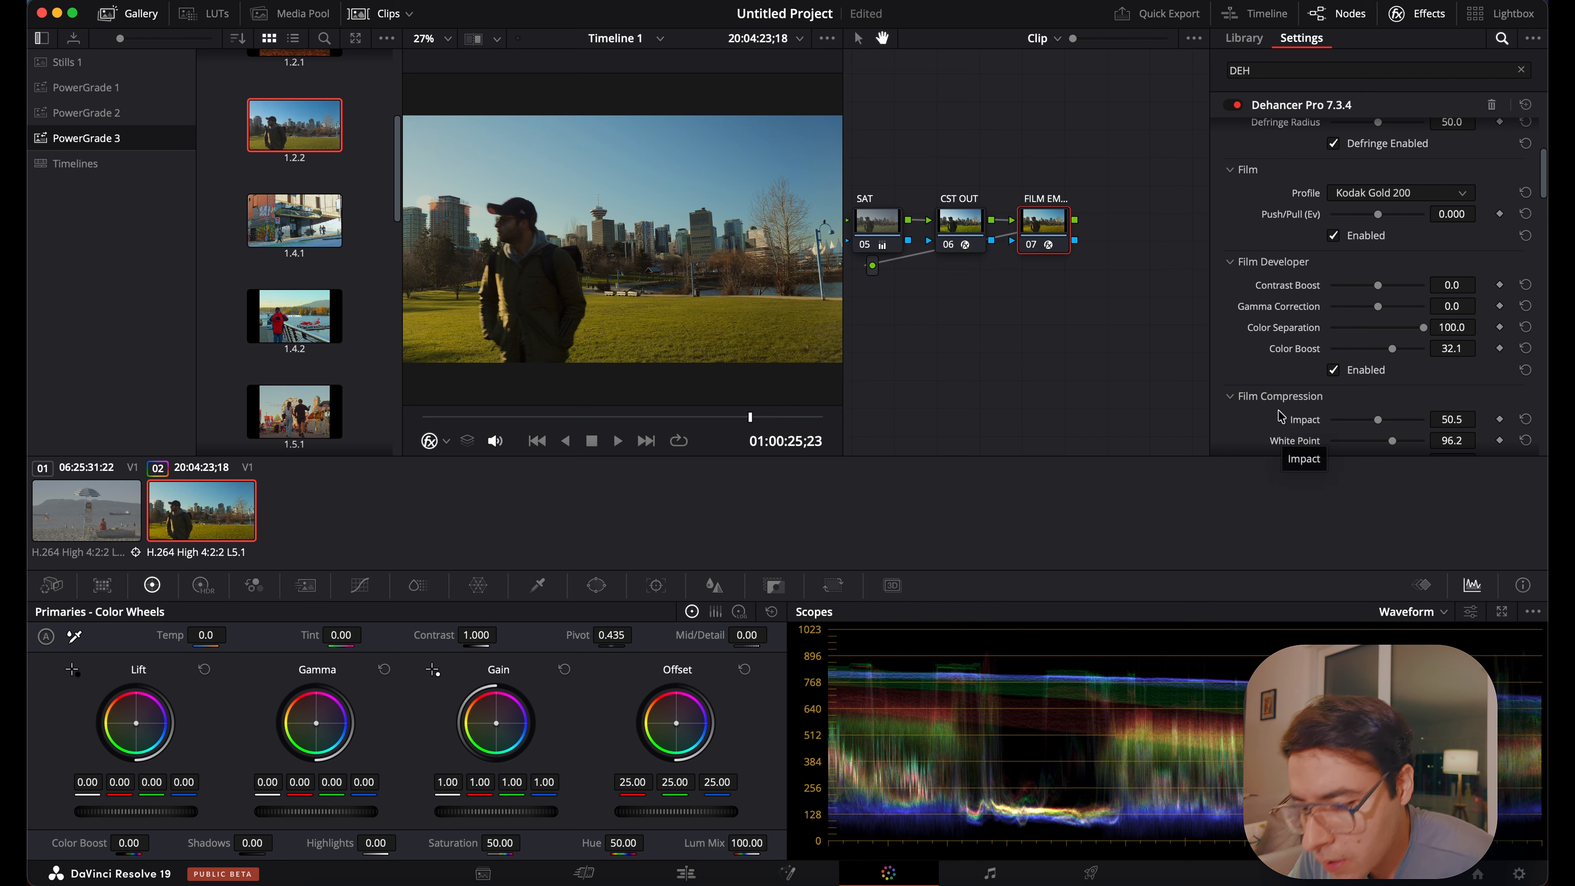
scroll(1281, 415, "down", 10)
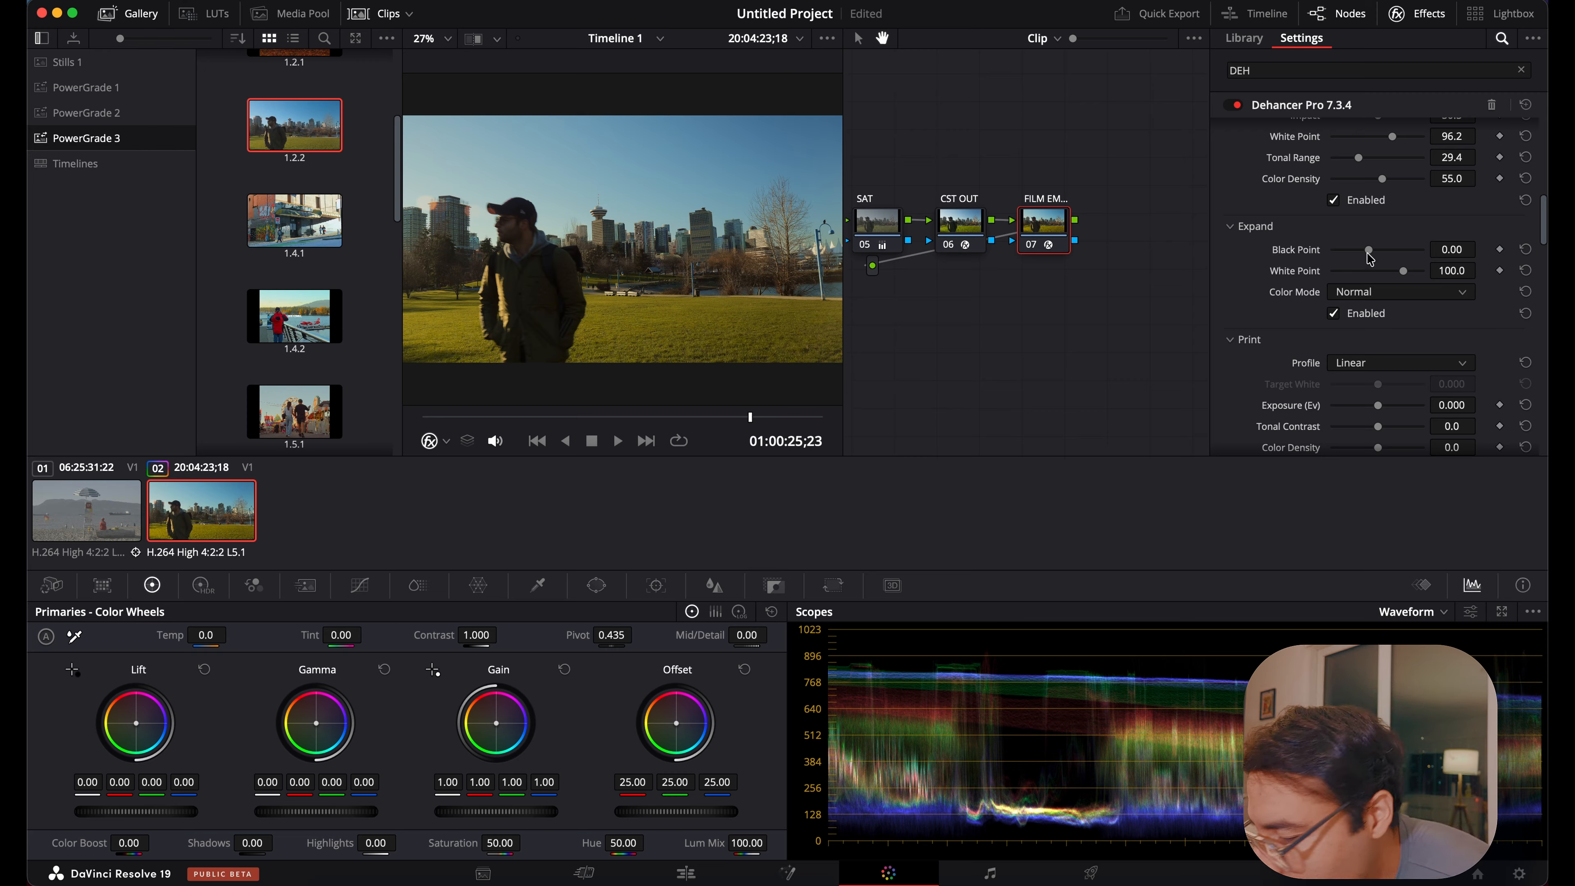
left_click_drag(1369, 255, 1395, 273)
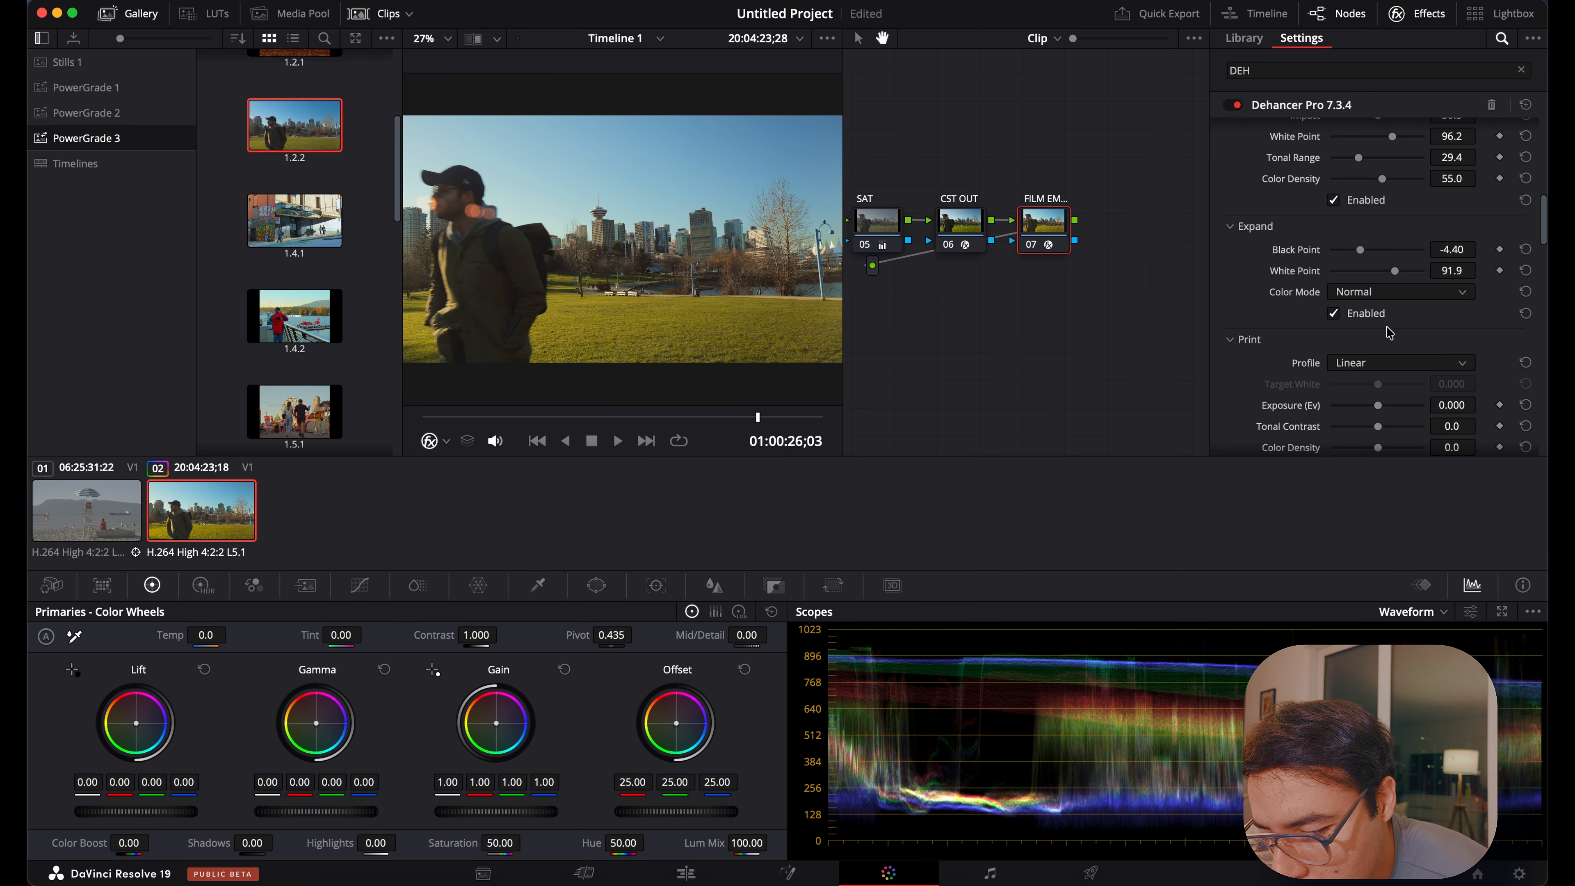
Enable Print with the Kodak Endura Glossy Paper profile and set its Saturation to 90.8.
scroll(1388, 333, "down", 2)
scroll(1373, 348, "down", 2)
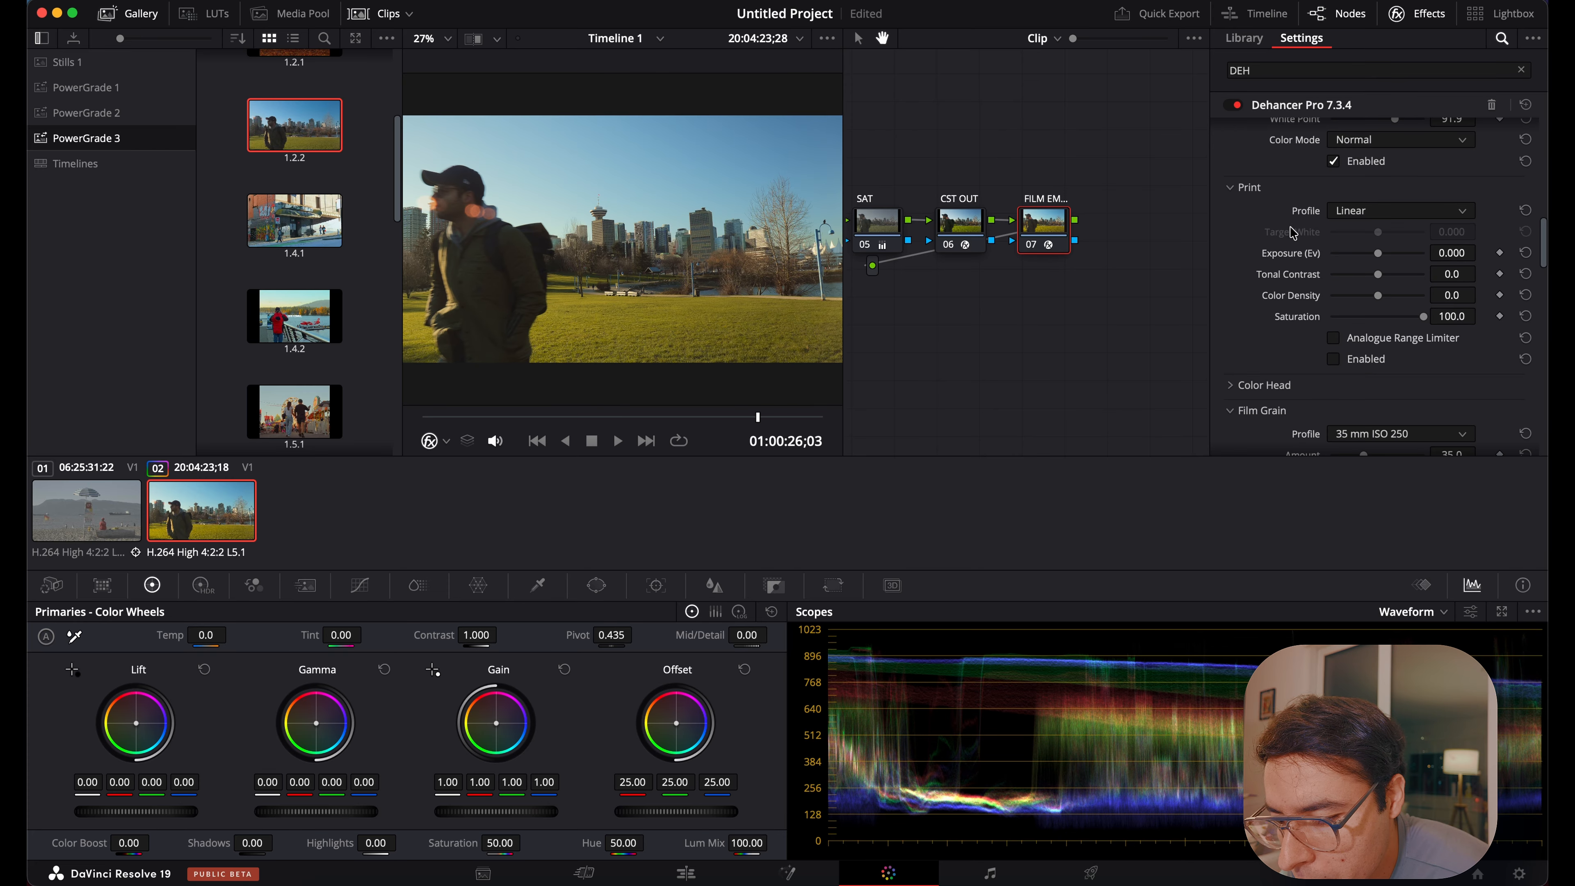
left_click(1378, 212)
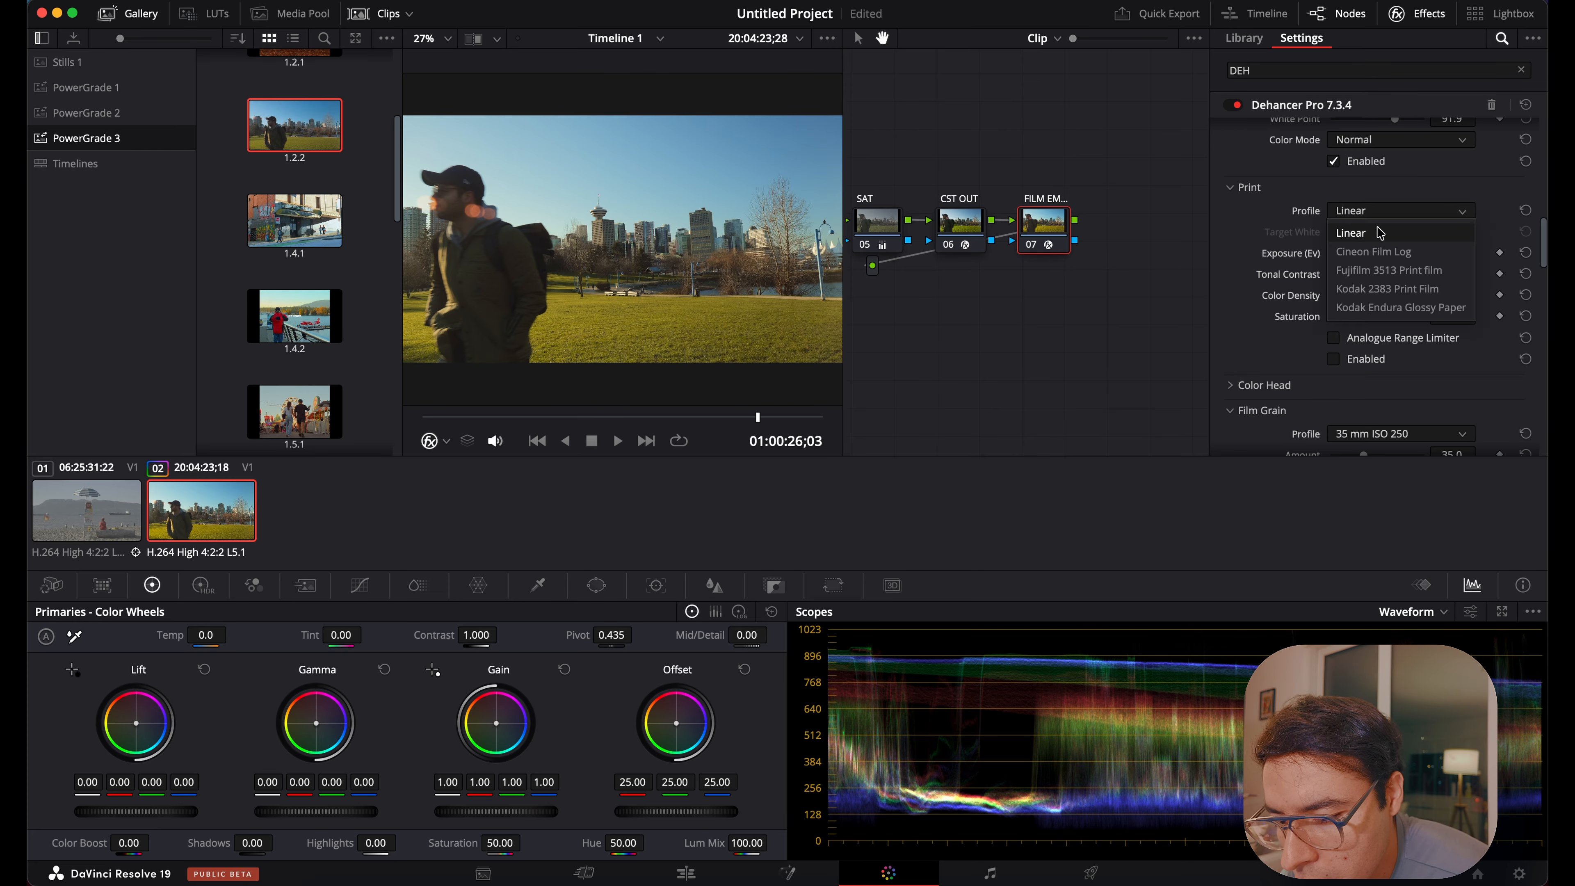
left_click(1400, 309)
left_click(1347, 359)
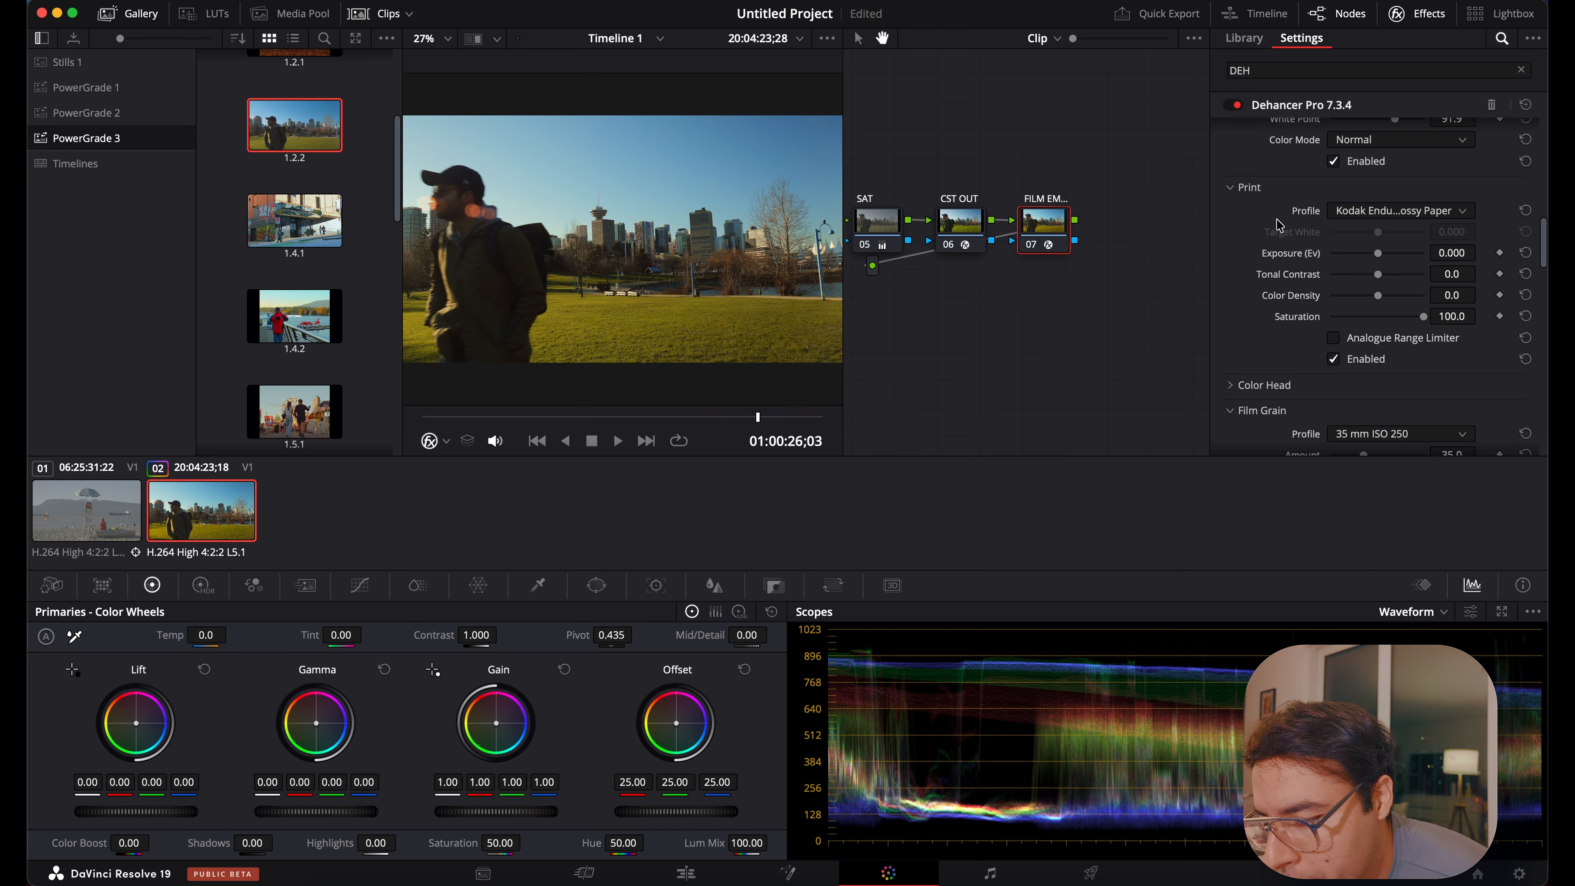
scroll(1276, 260, "up", 2)
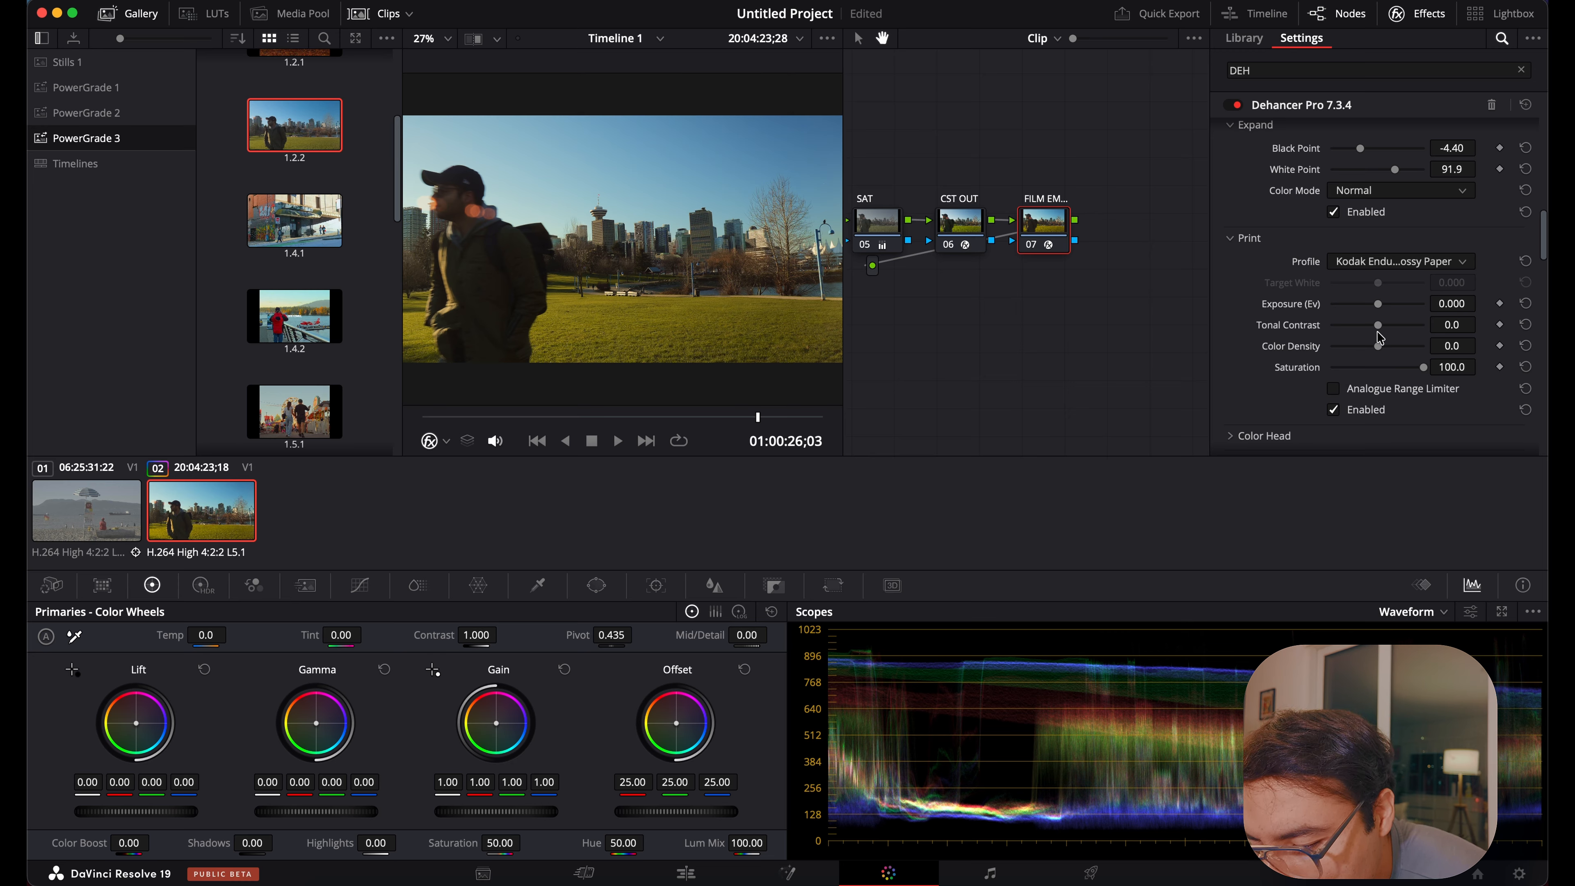
left_click_drag(1422, 367, 1417, 375)
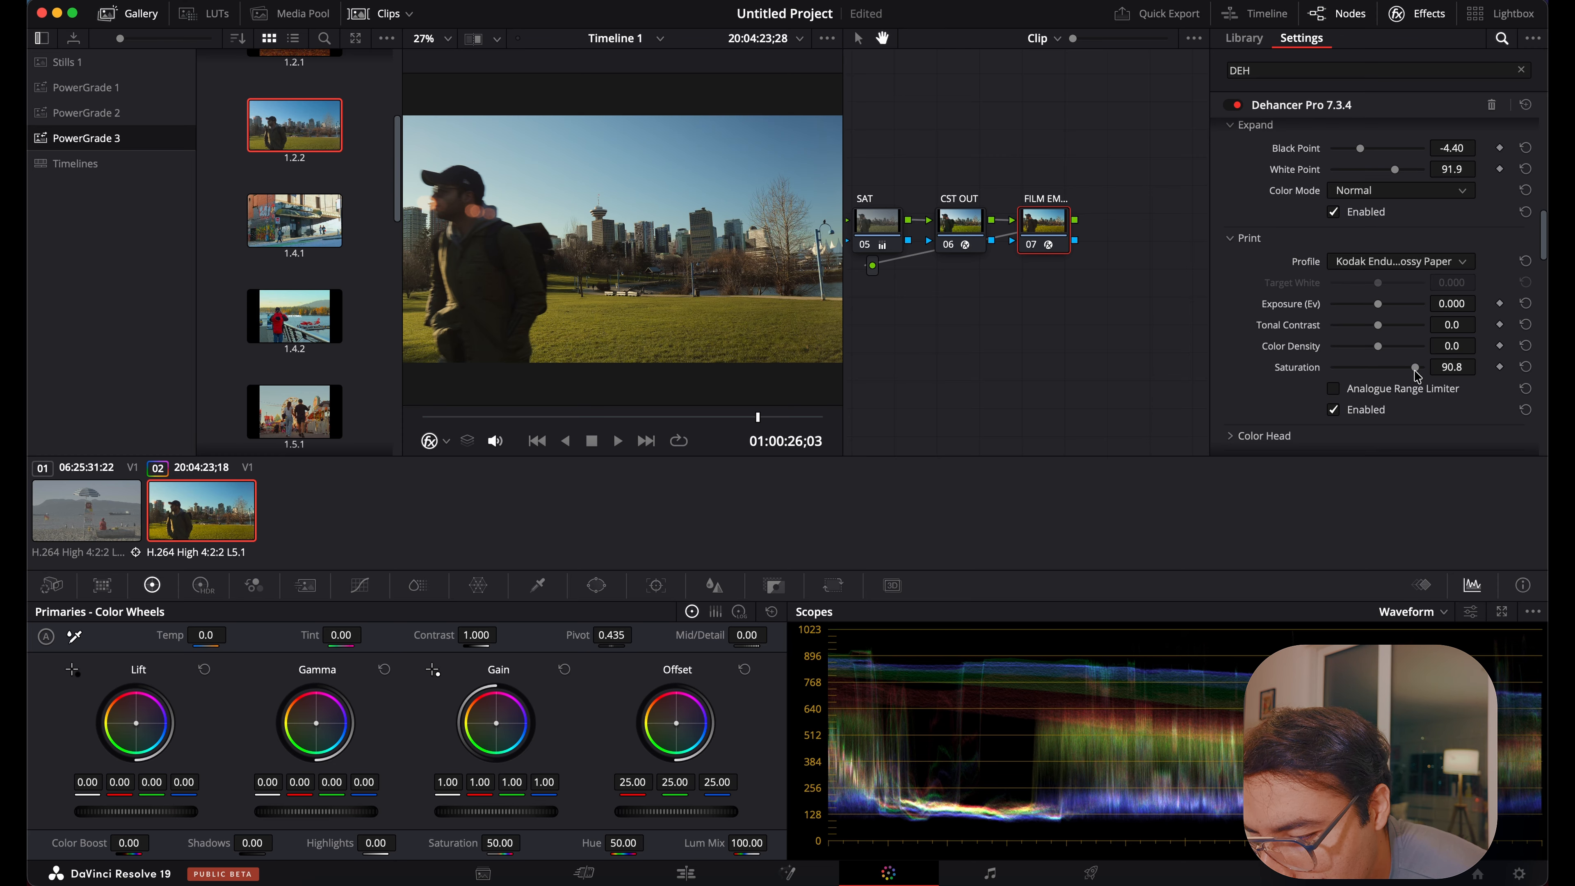
Refine the Expand settings to Black Point -8.52 and White Point 91.1.
scroll(1333, 265, "up", 3)
scroll(1330, 267, "up", 3)
scroll(1332, 279, "down", 2)
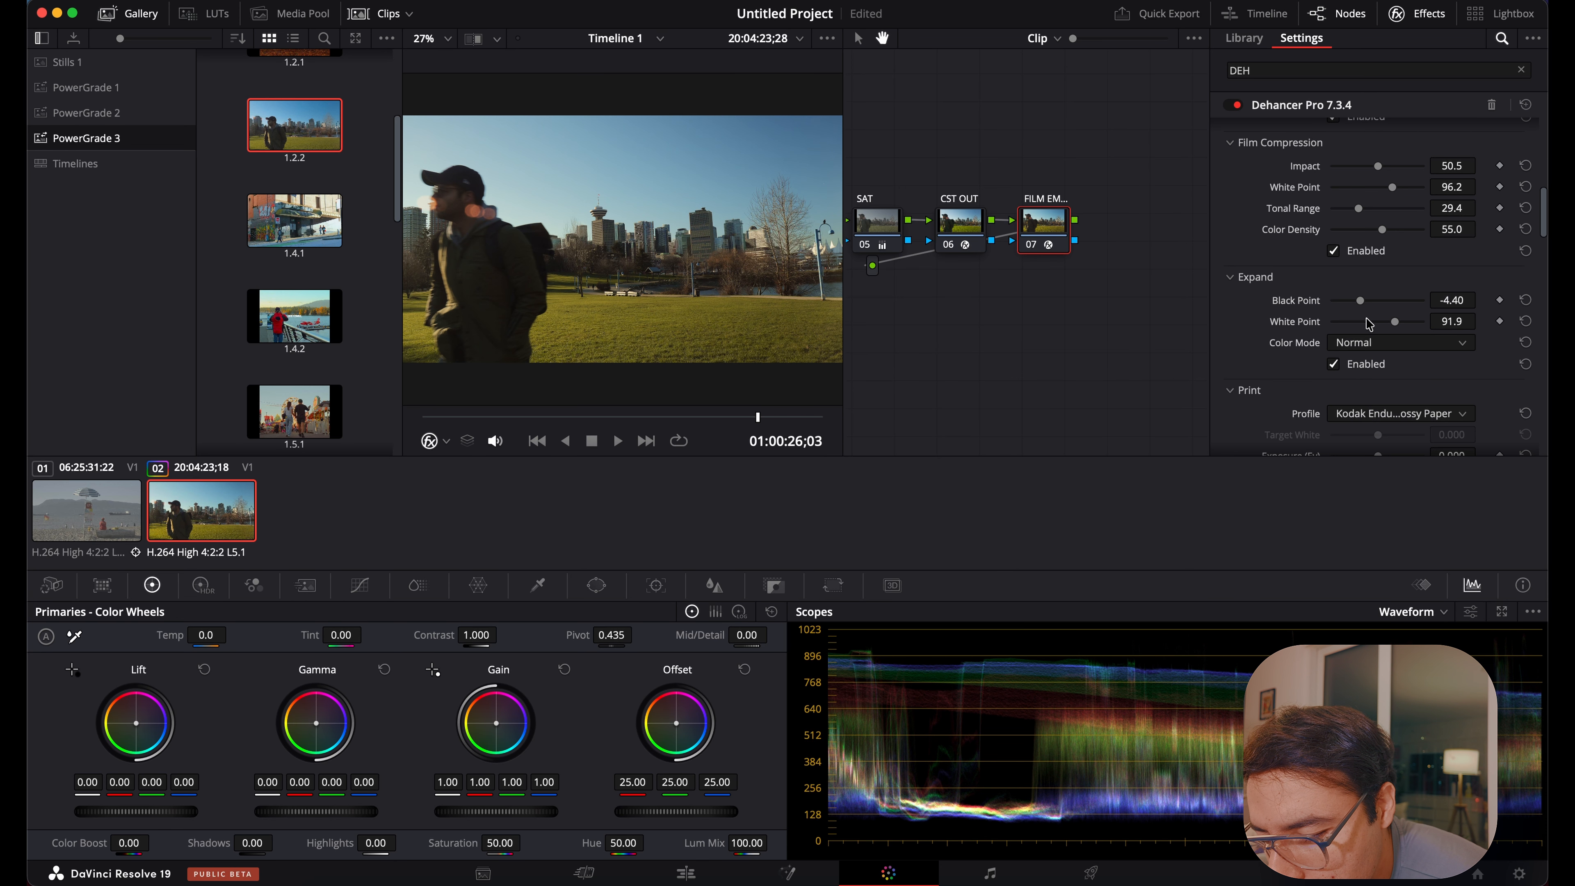
left_click_drag(1359, 301, 1354, 306)
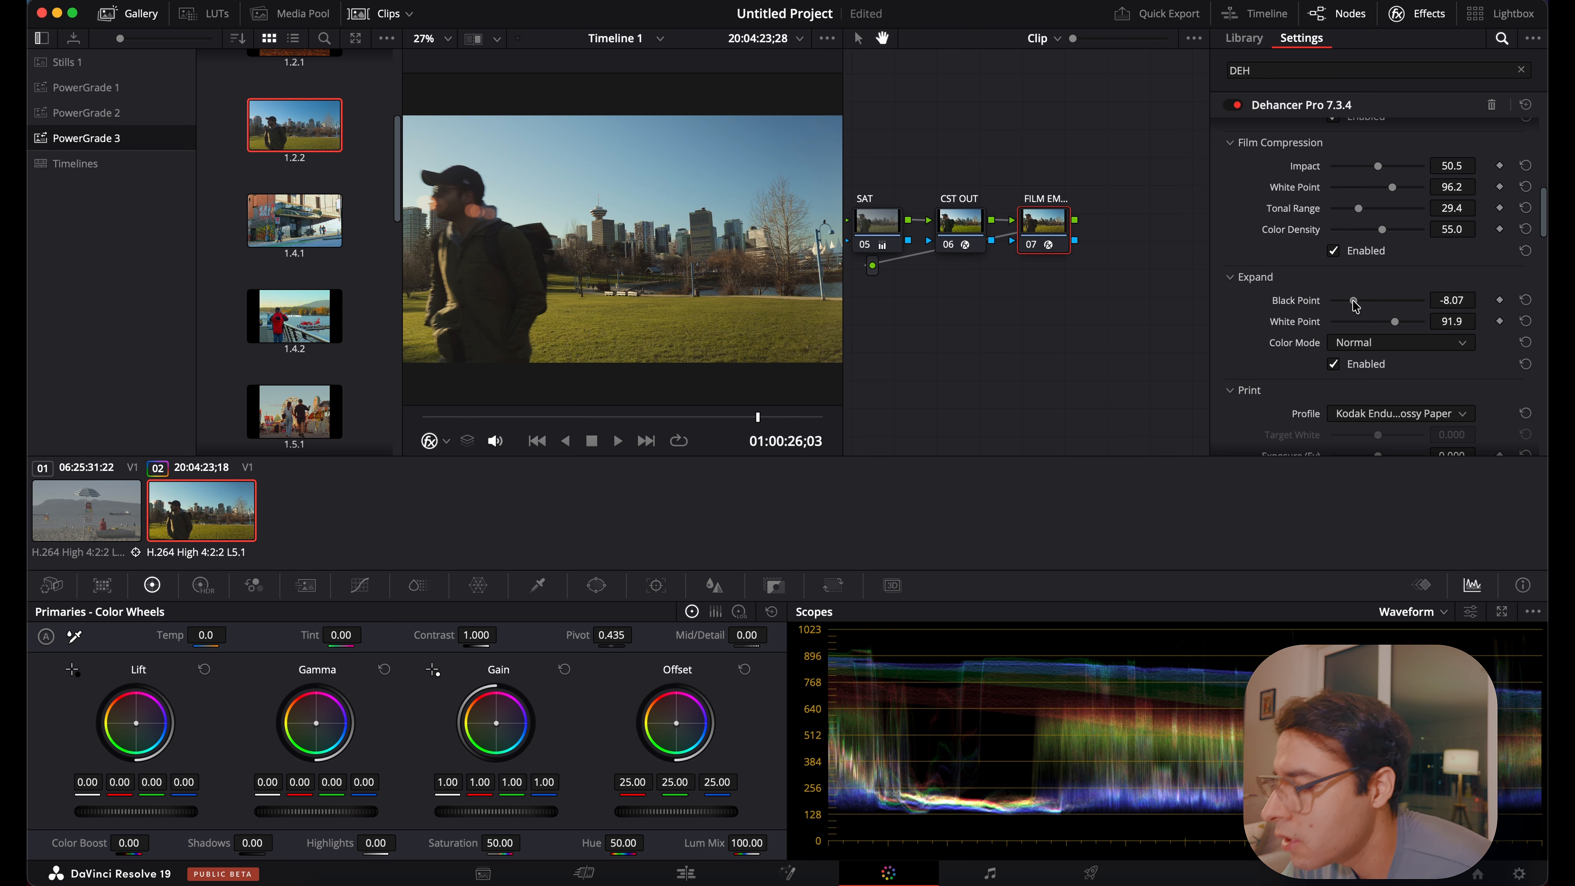
left_click_drag(1355, 306, 1395, 324)
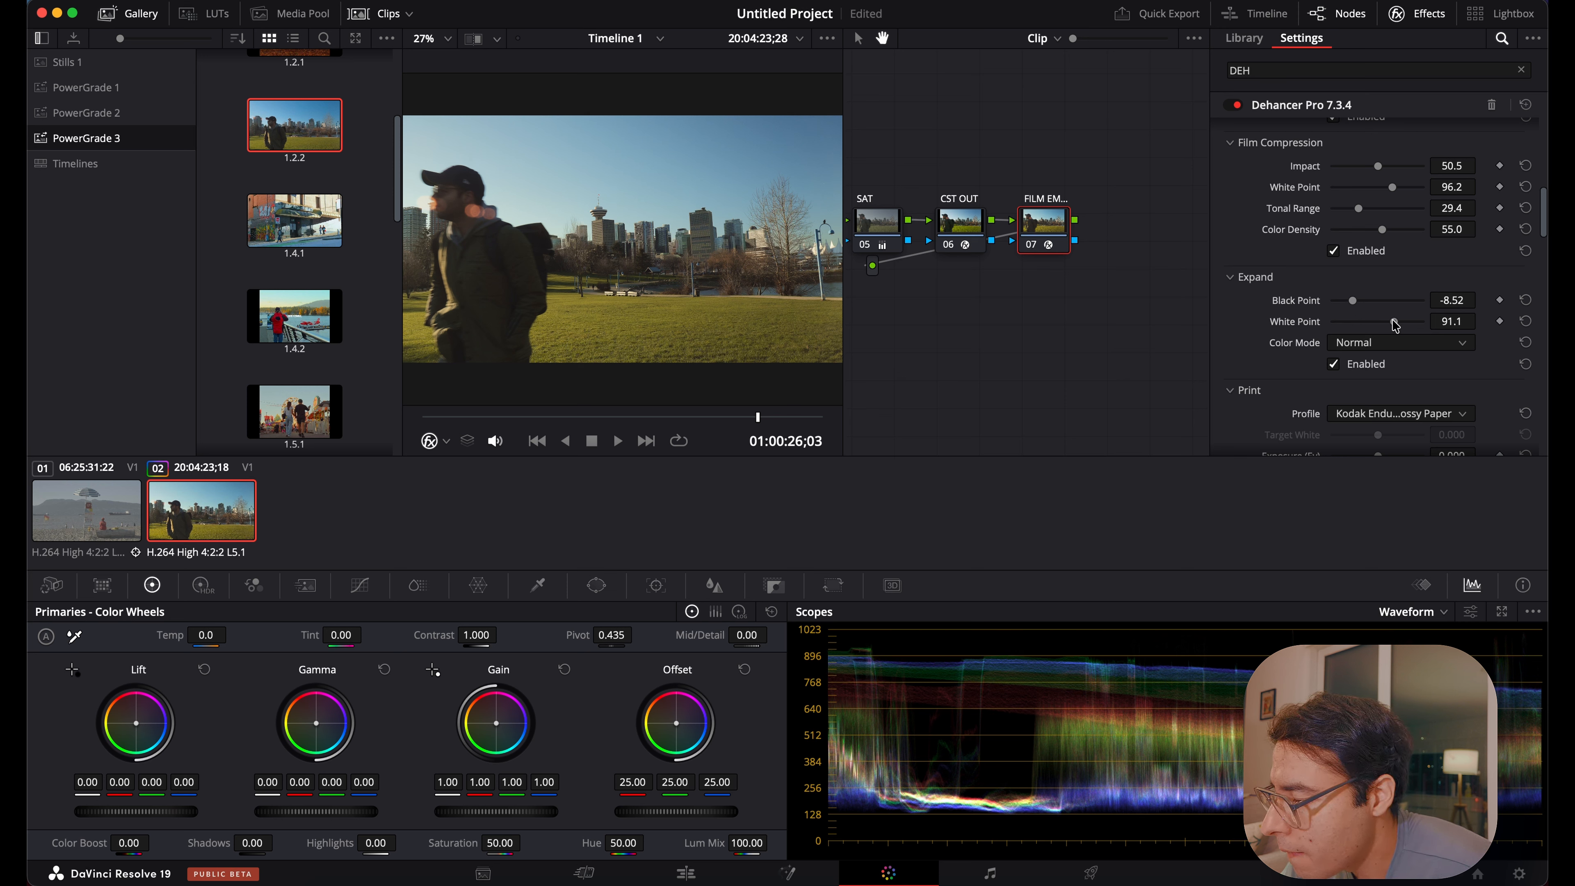
Enable Dehancer's Film Grain, Halation and Bloom tools.
scroll(1314, 388, "down", 5)
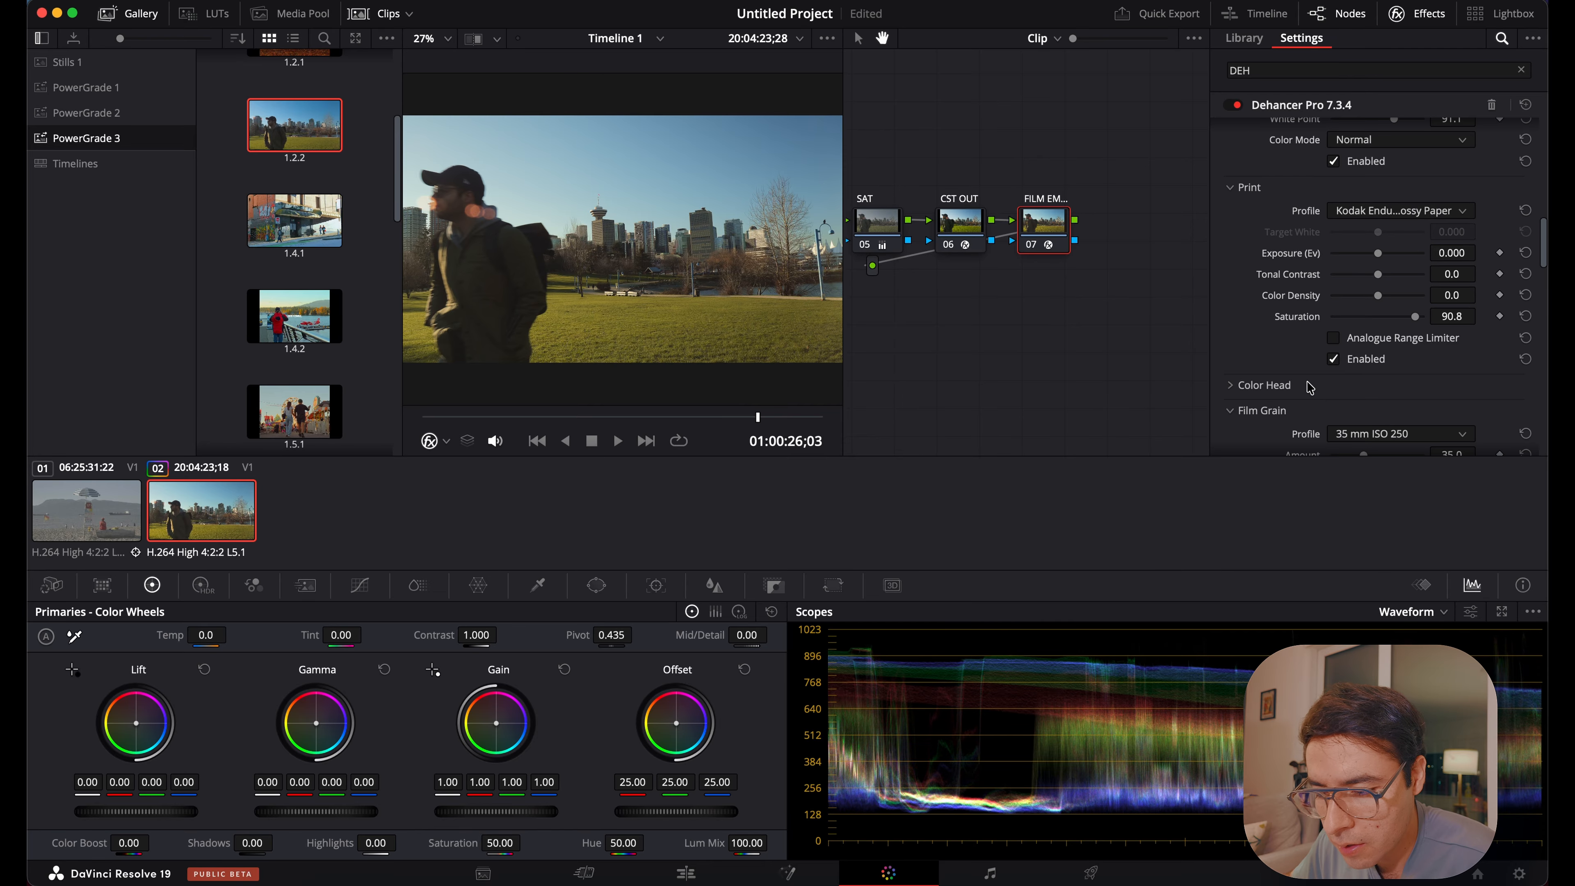
scroll(1309, 388, "down", 1)
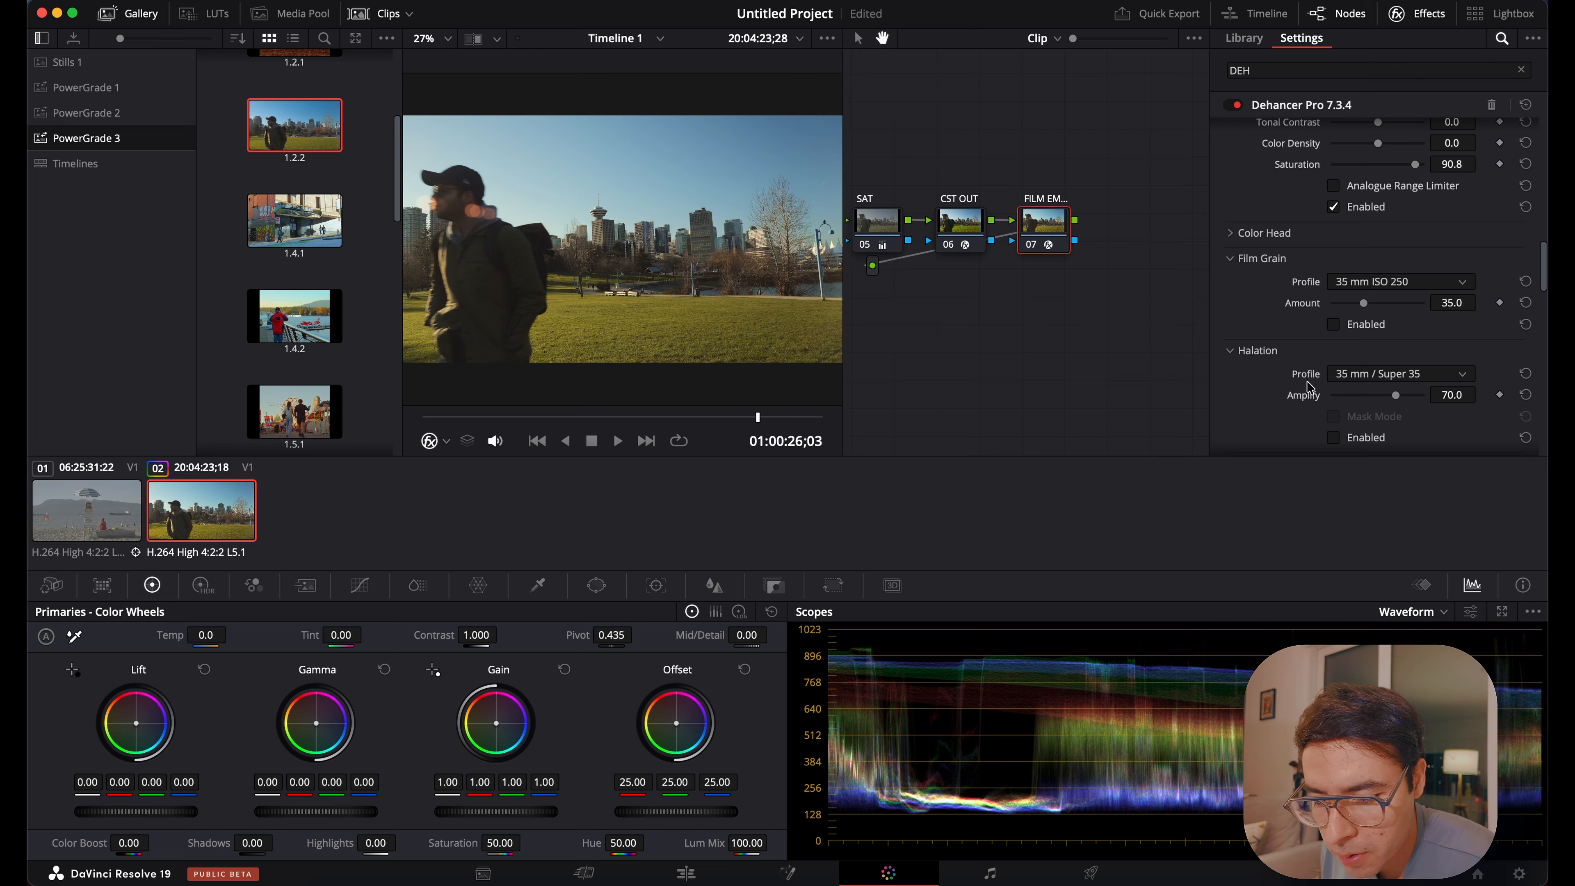
scroll(1309, 387, "down", 1)
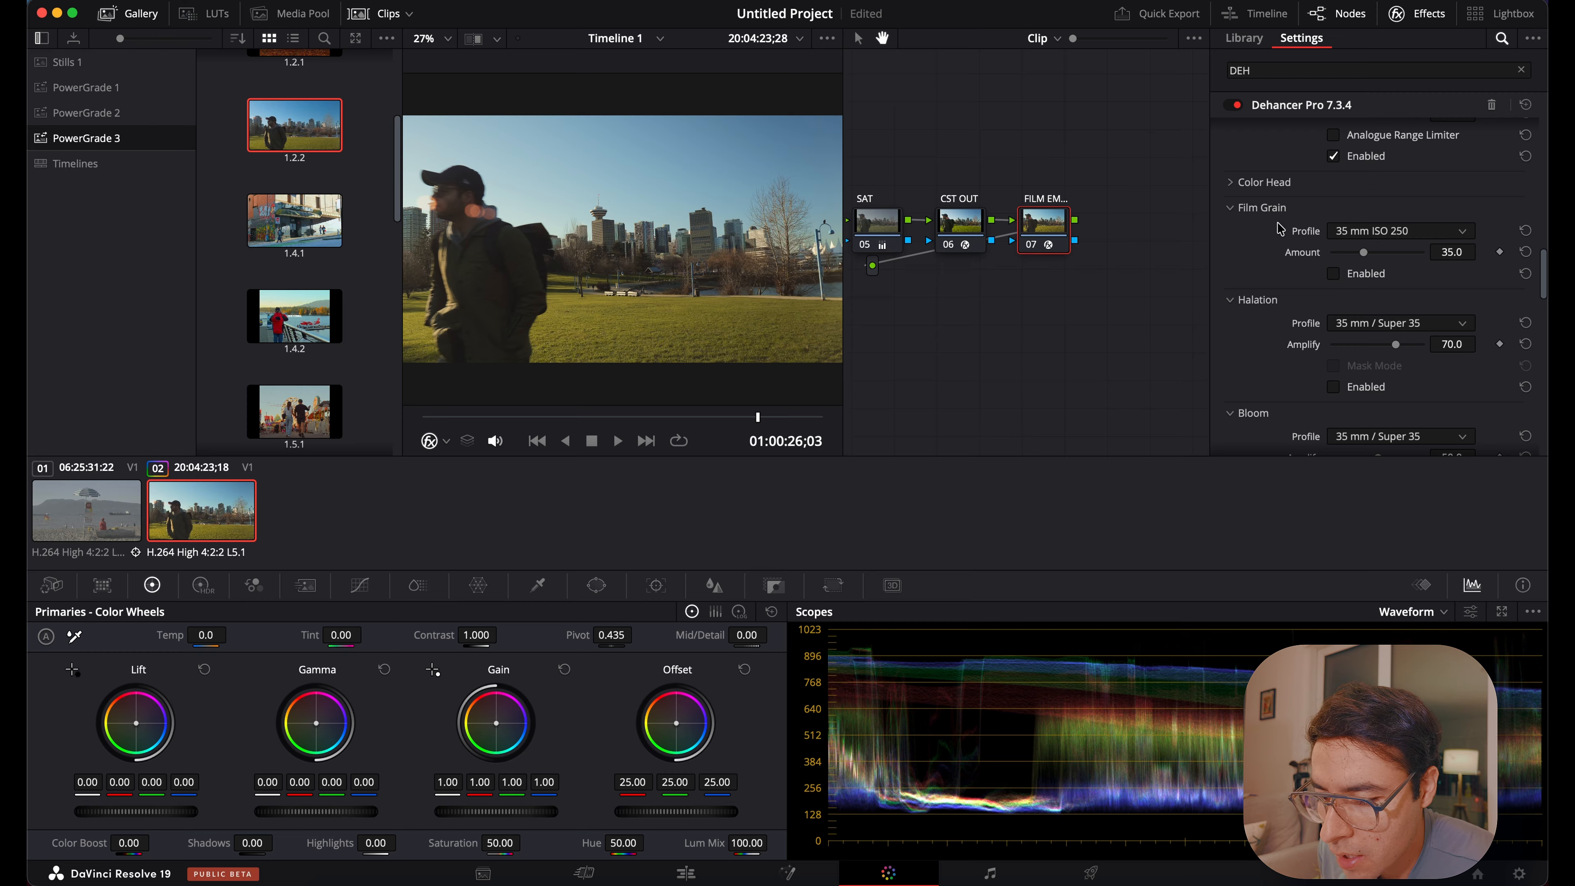
left_click(1333, 274)
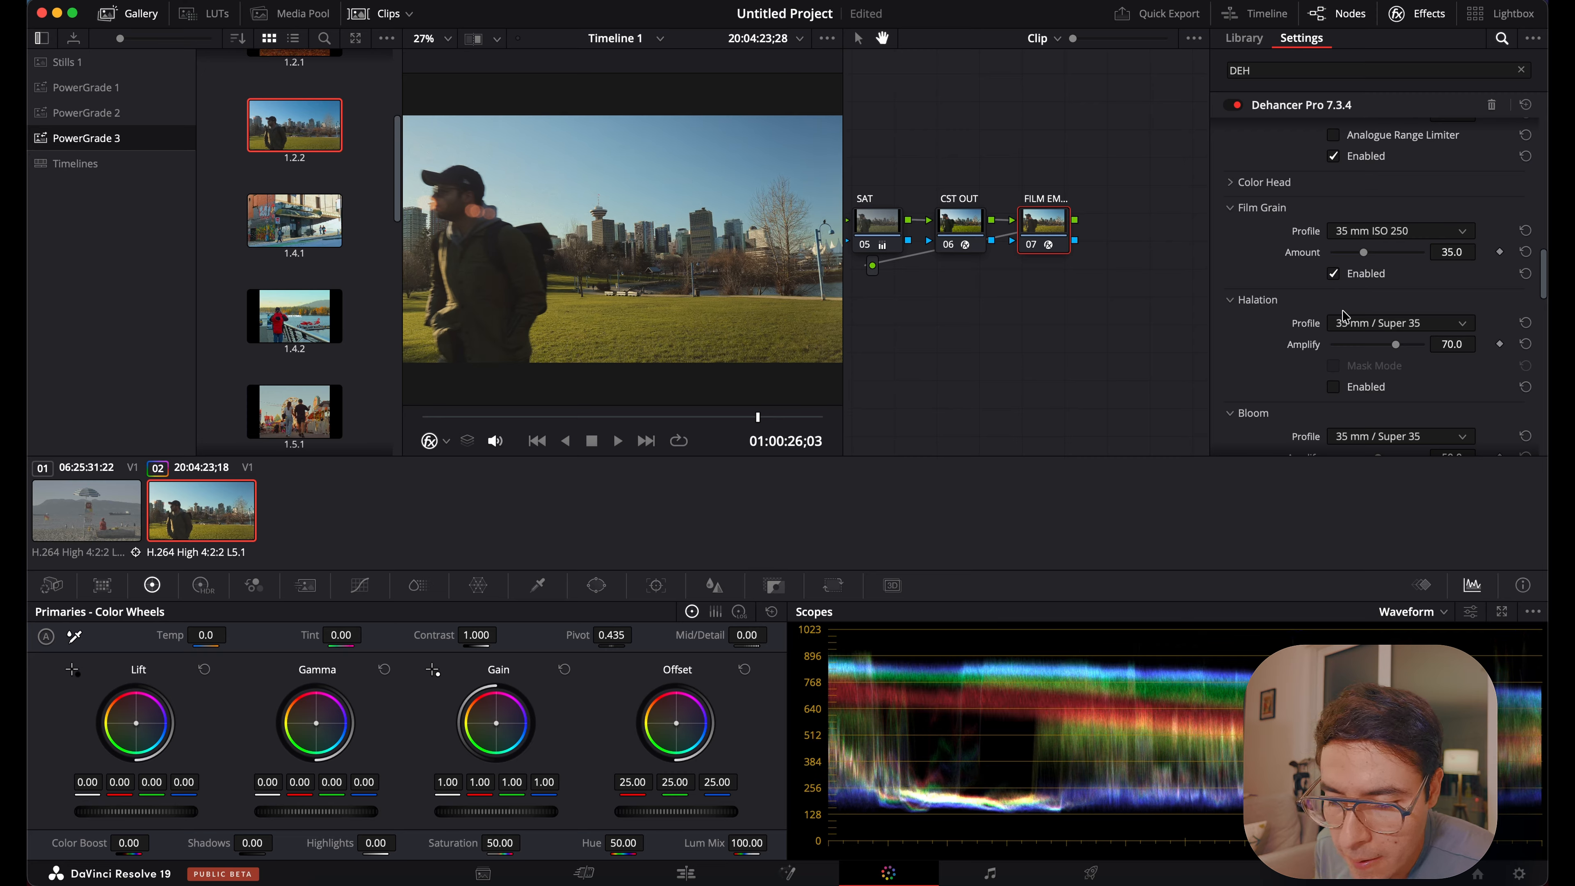
left_click(1333, 386)
scroll(1334, 400, "down", 2)
scroll(1333, 402, "down", 2)
left_click(1332, 397)
Set the Film Grain Amount to 19.3 and the Halation Amplify to 37.6.
scroll(1326, 302, "up", 4)
scroll(1327, 302, "up", 2)
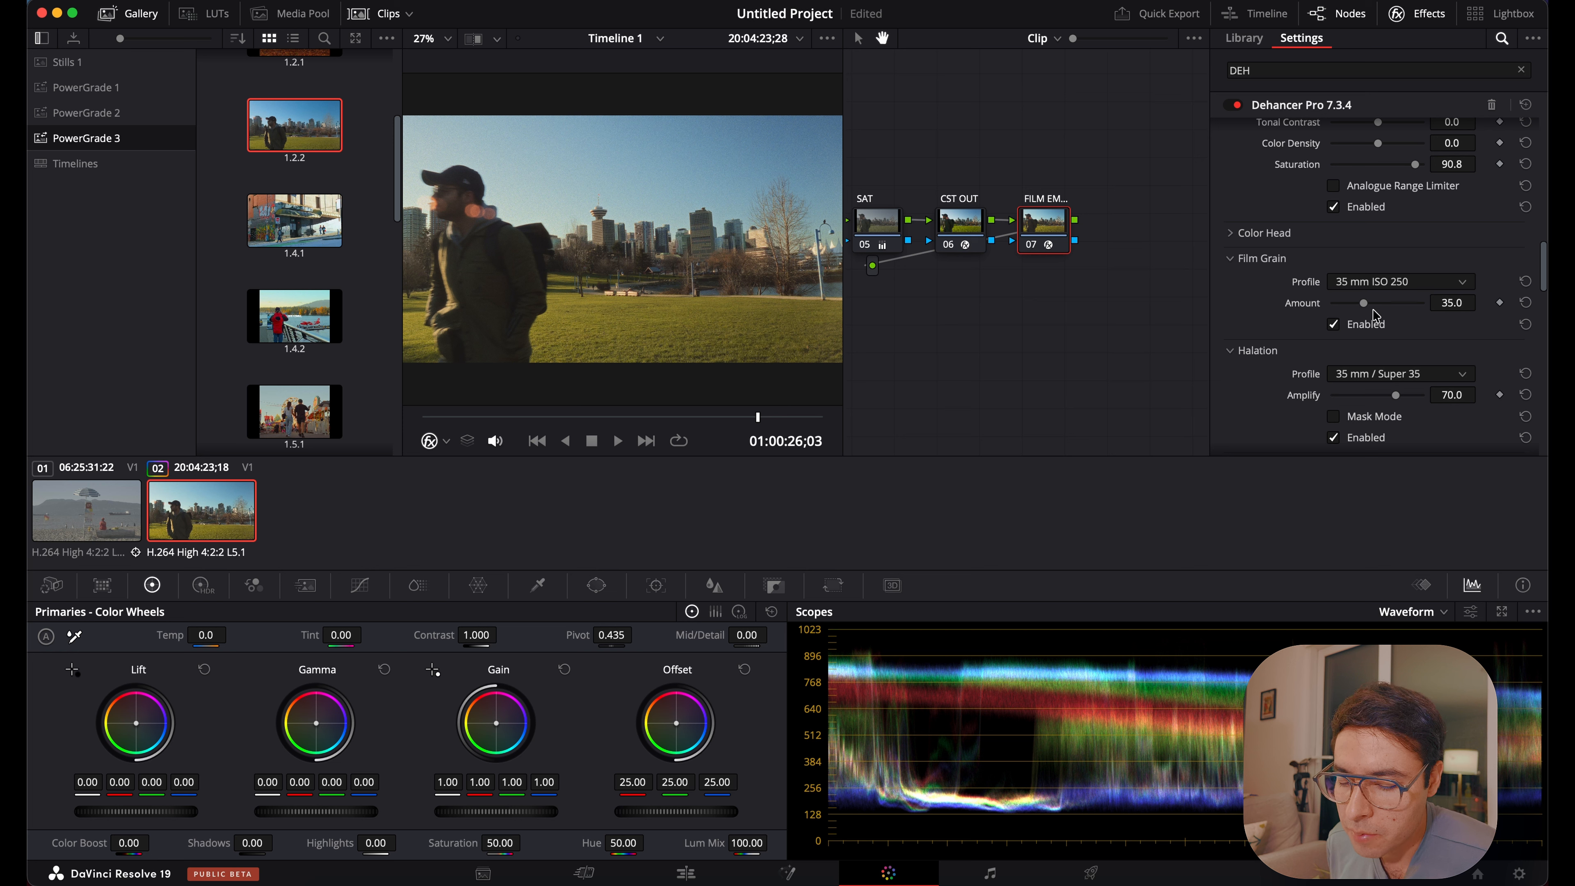
left_click_drag(1364, 304, 1349, 306)
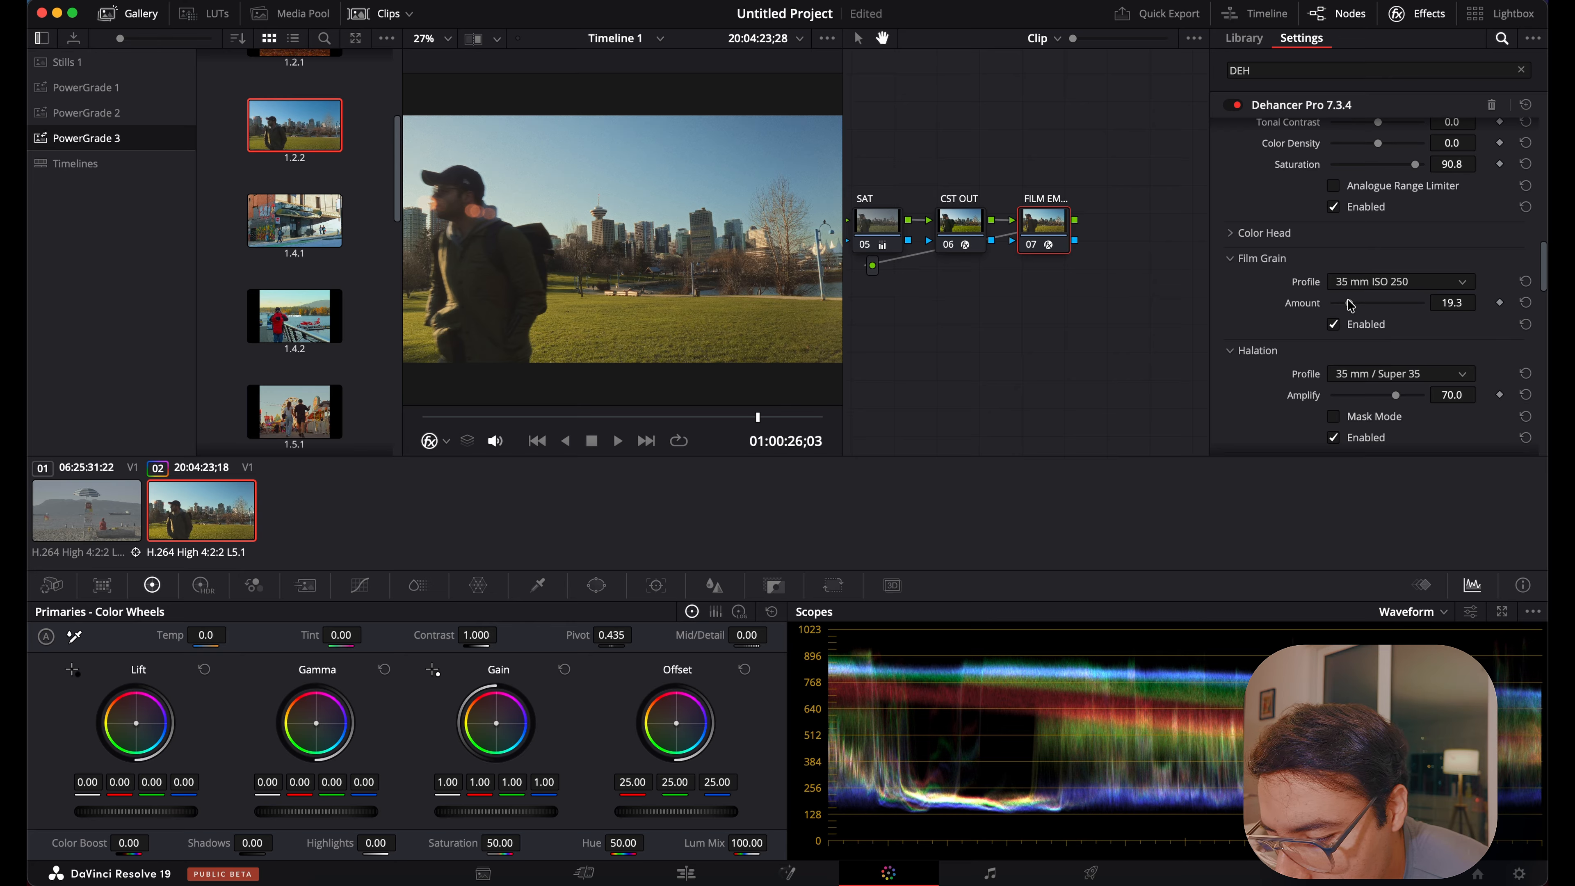
scroll(1350, 328, "down", 2)
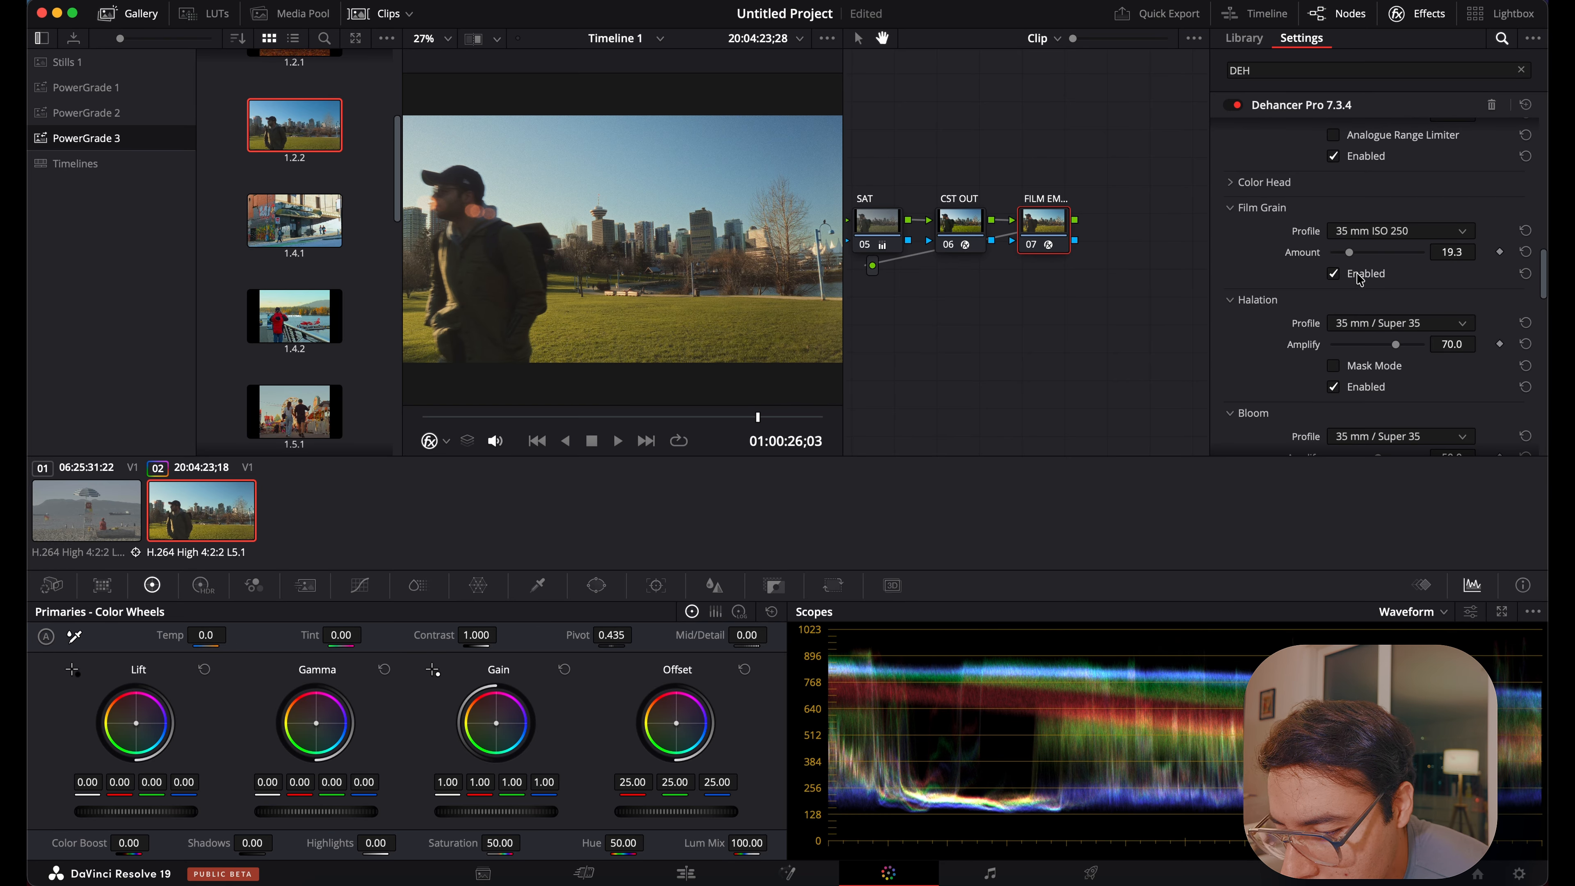
left_click_drag(1395, 344, 1386, 346)
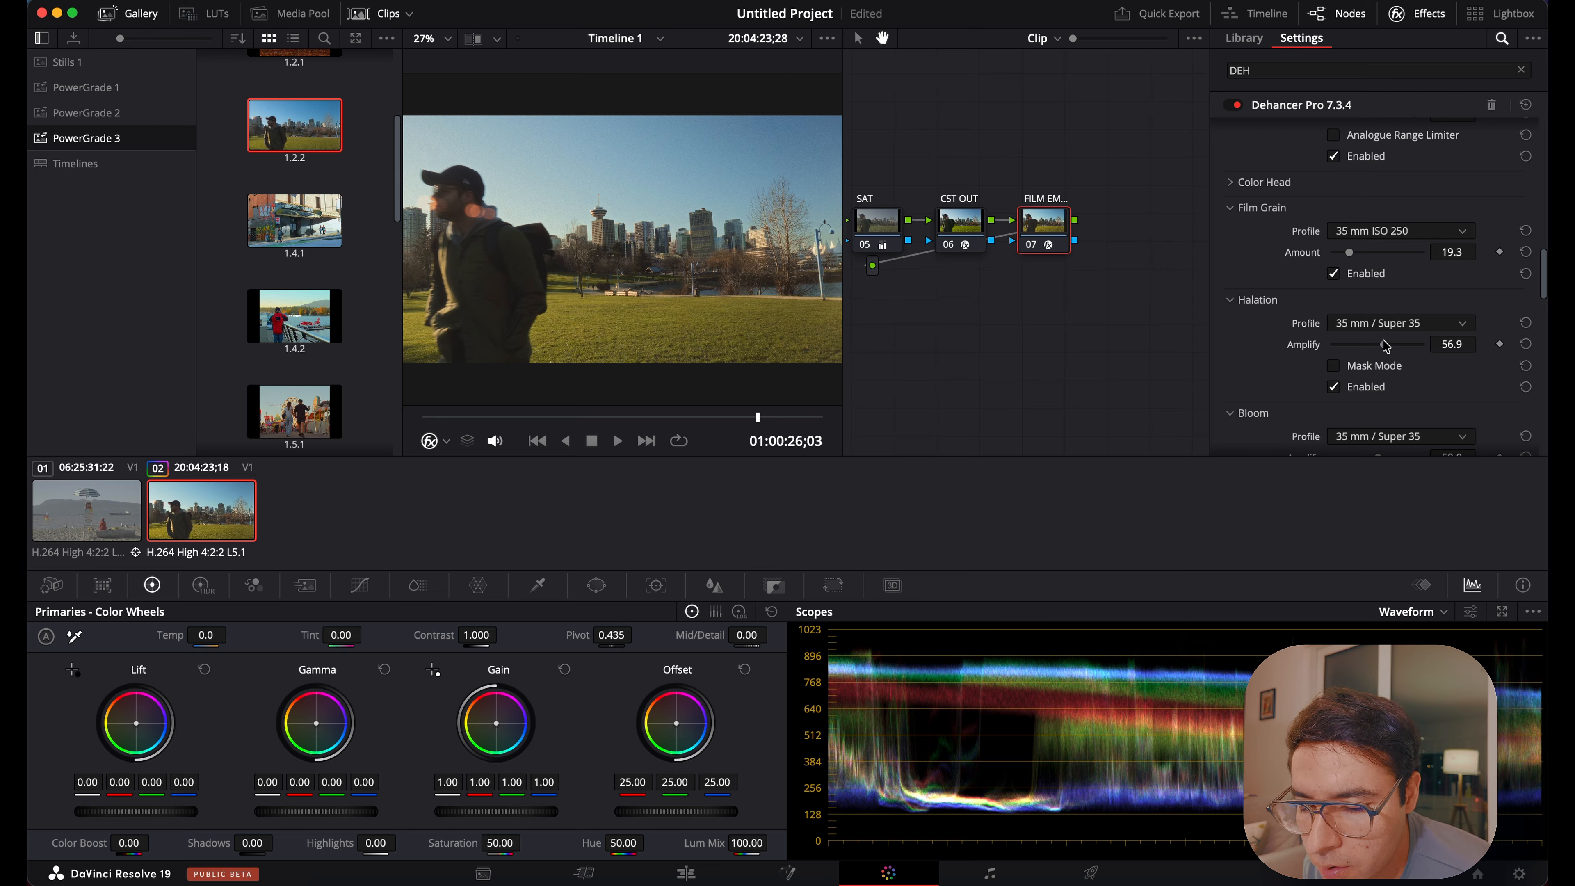
mouse_move(1386, 346)
left_mouse_down()
mouse_move(1369, 349)
mouse_move(1400, 351)
mouse_move(1348, 351)
mouse_move(1362, 351)
left_mouse_up()
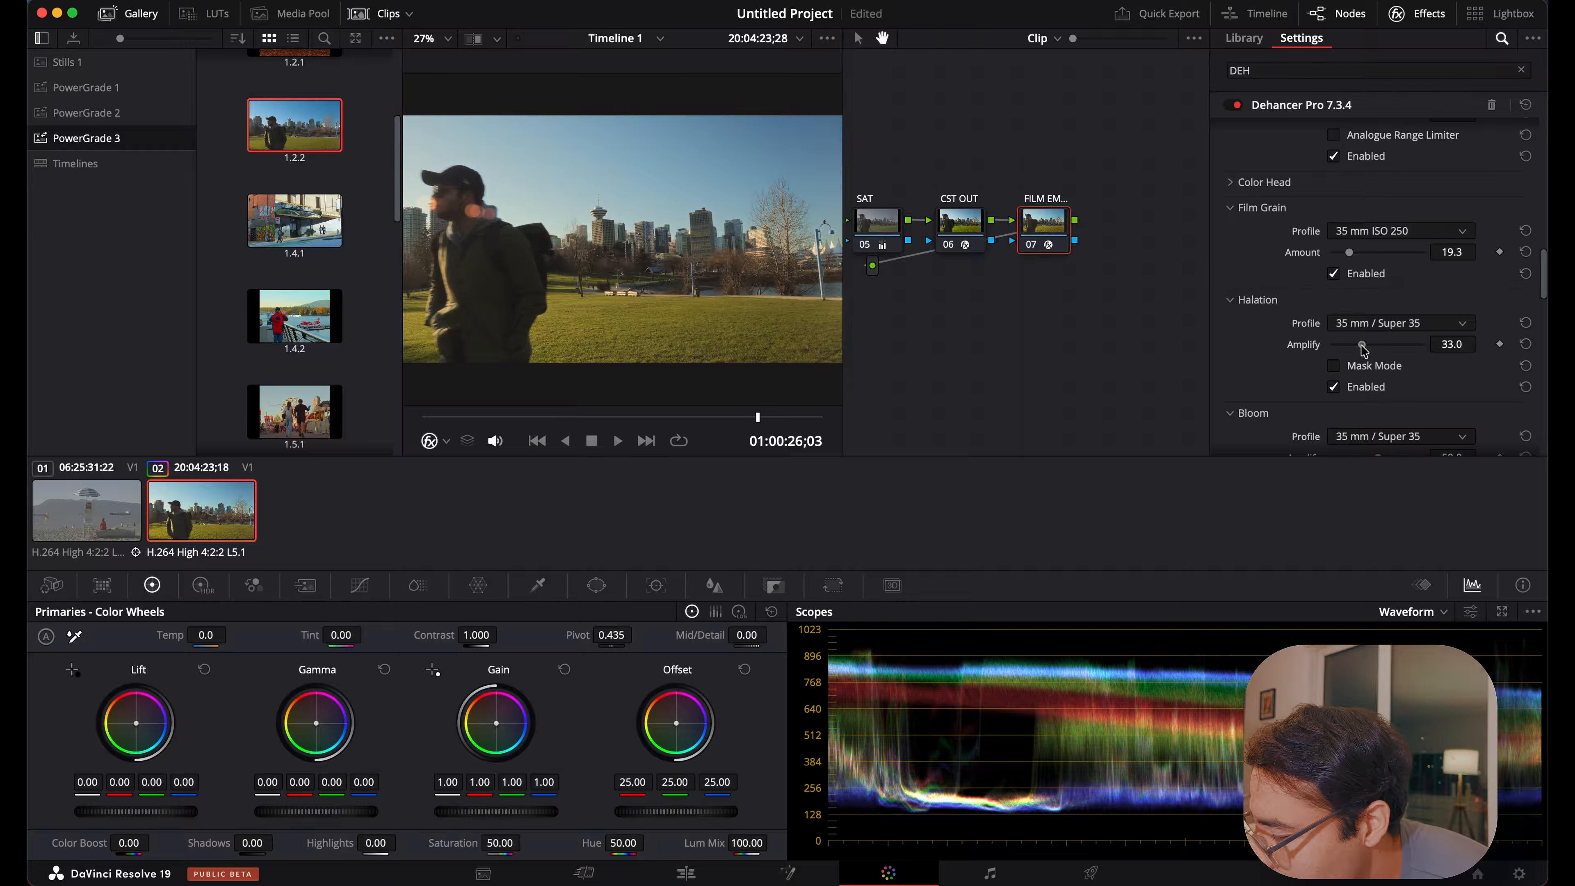
left_click_drag(1364, 350, 1368, 350)
Lower the Bloom Amplify to a much weaker amount.
scroll(1370, 360, "down", 2)
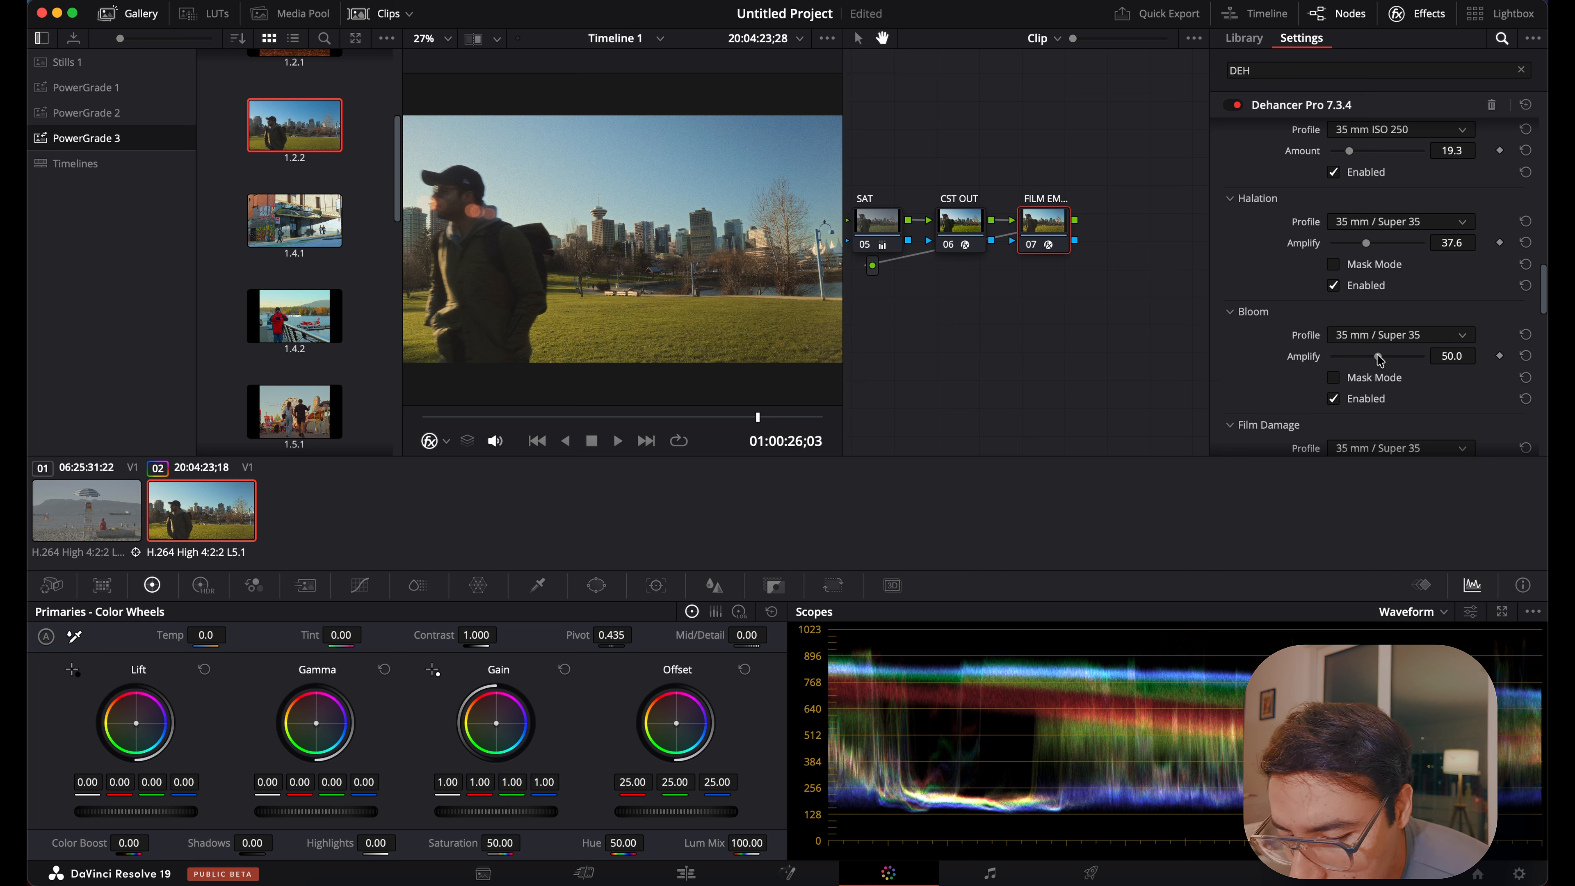
left_click_drag(1379, 359, 1379, 359)
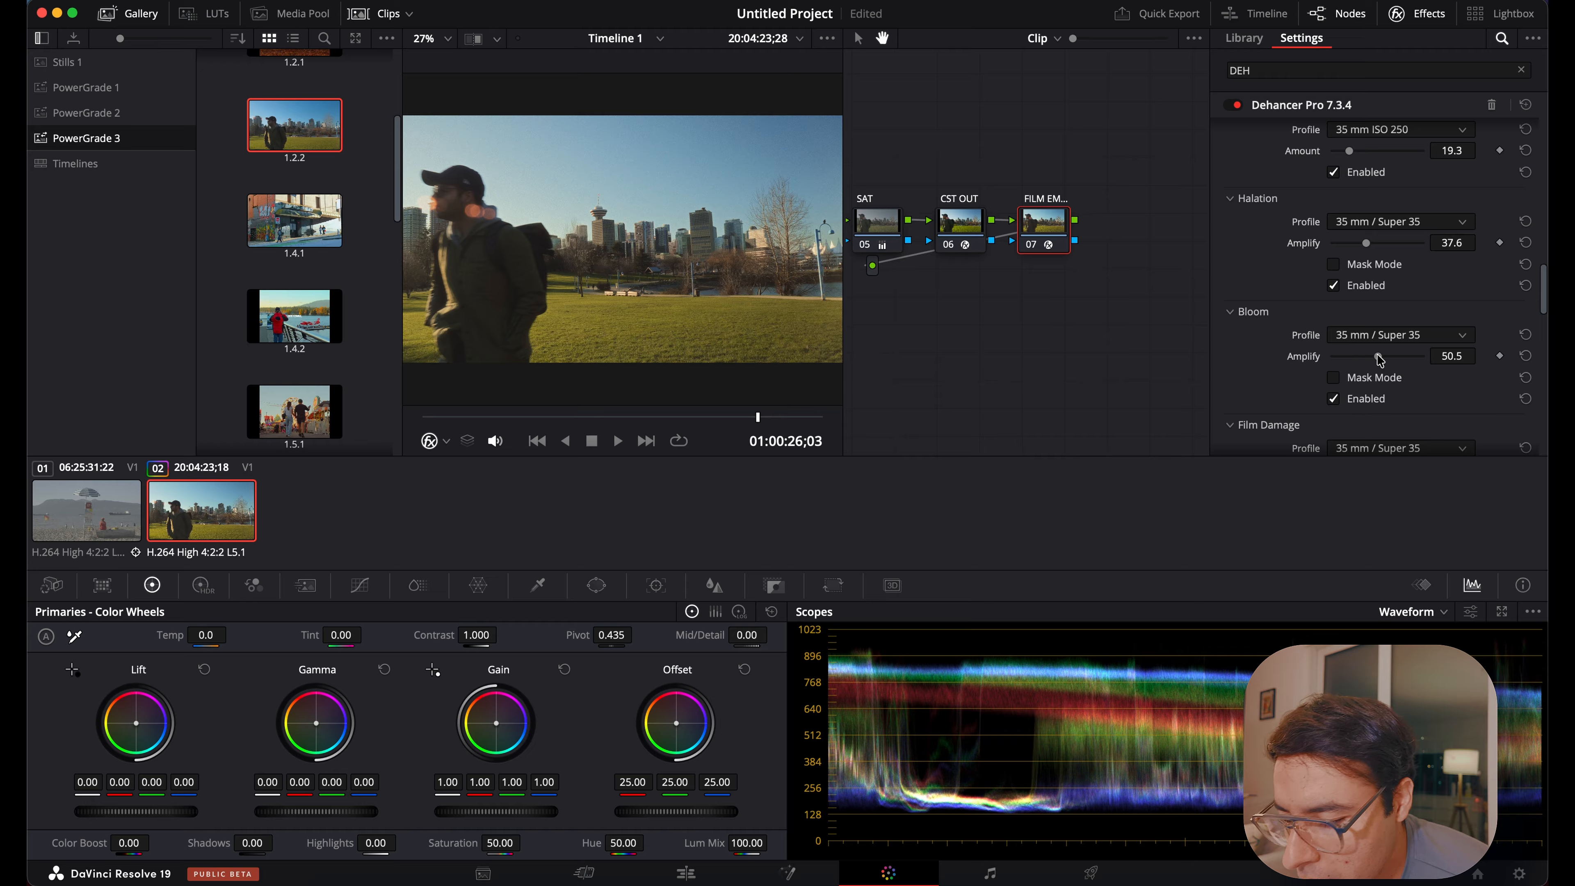
left_click_drag(1380, 360, 1340, 358)
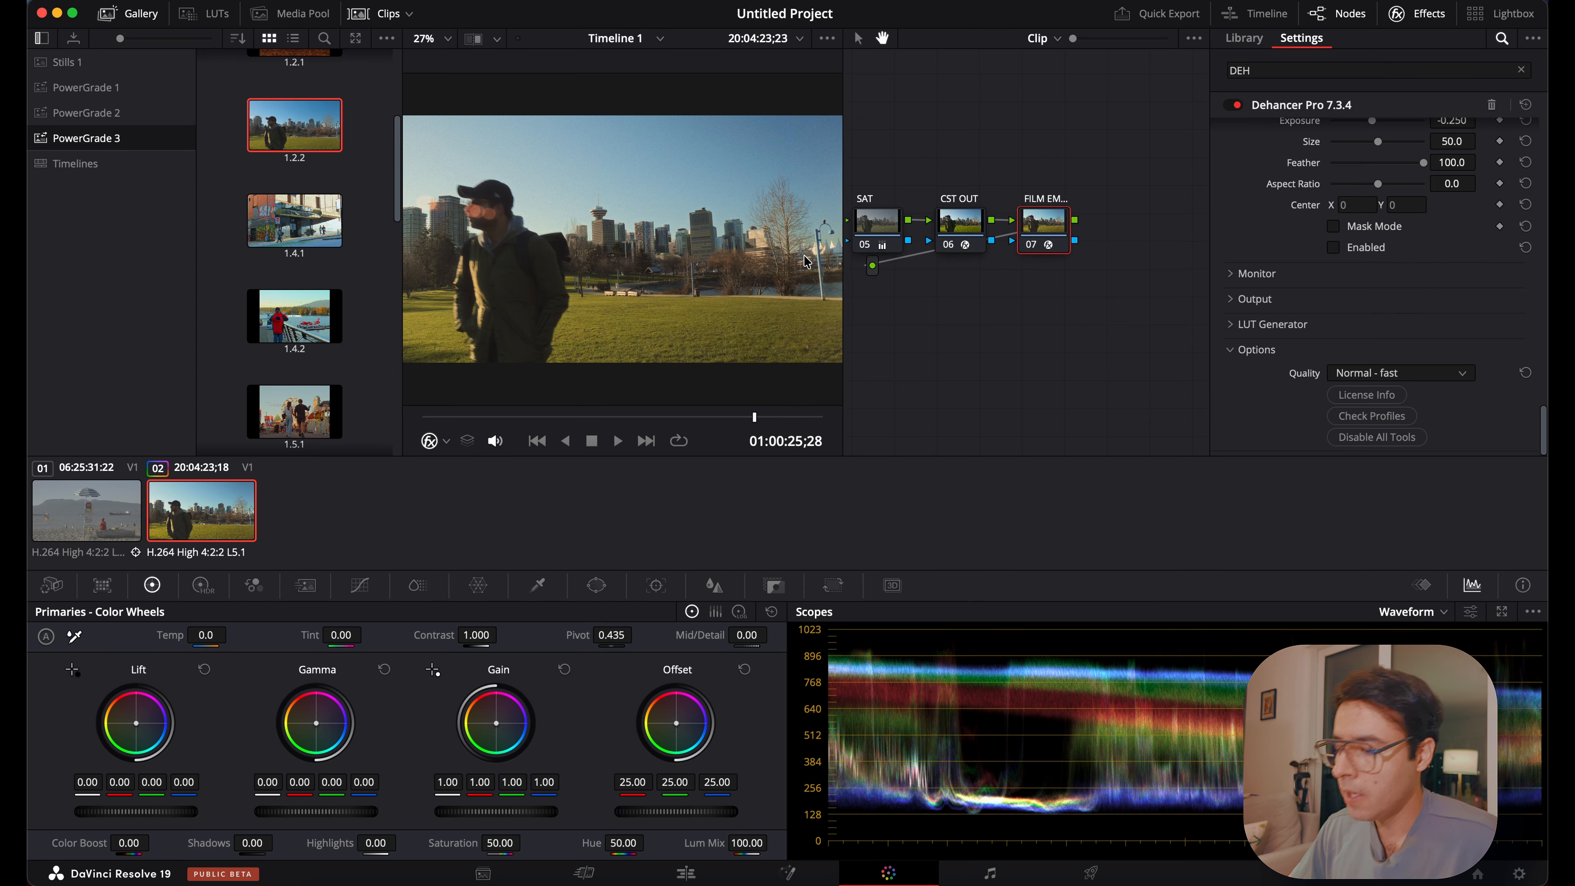